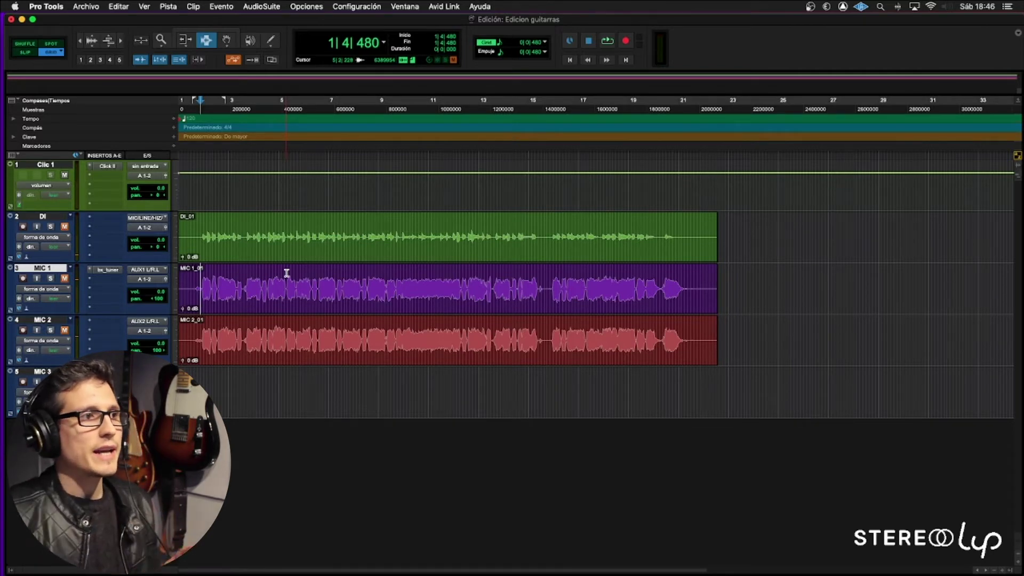
# Step: Solo the DI track and start playback from 5|4|480
pyautogui.moveTo(263, 254); pyautogui.dragTo(504, 252)
pyautogui.doubleClick(504, 253)
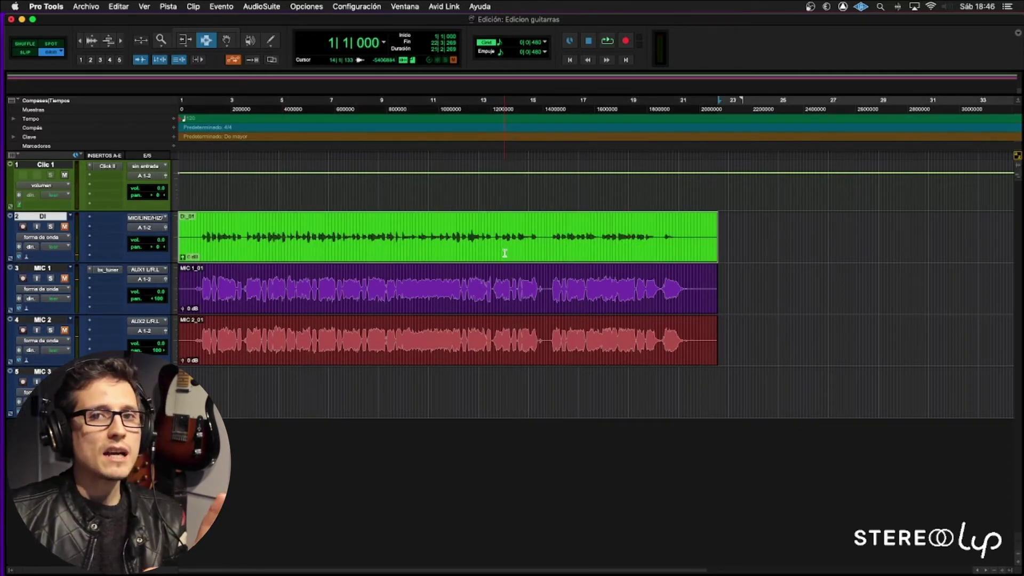
pyautogui.click(502, 249)
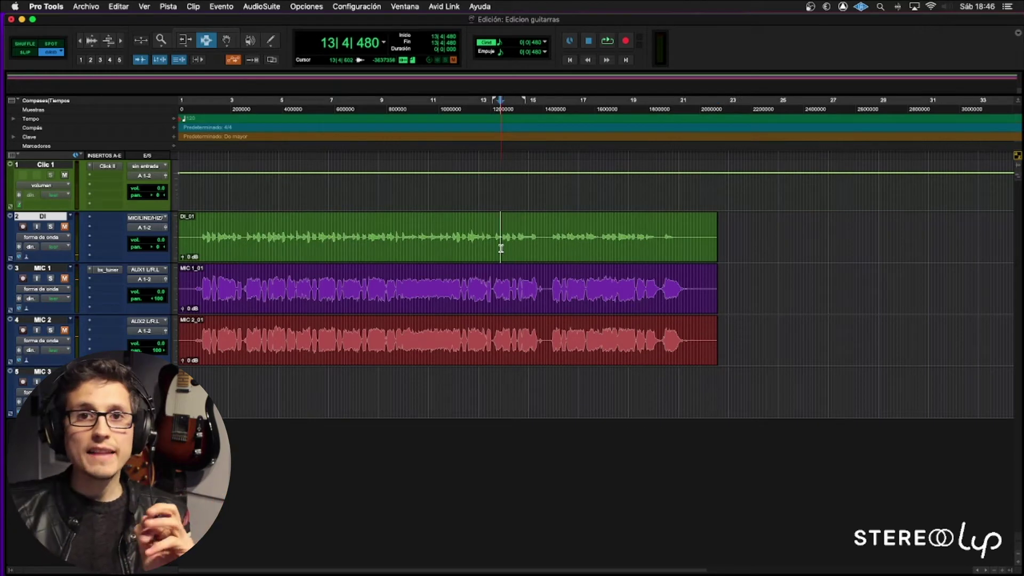
pyautogui.click(301, 241)
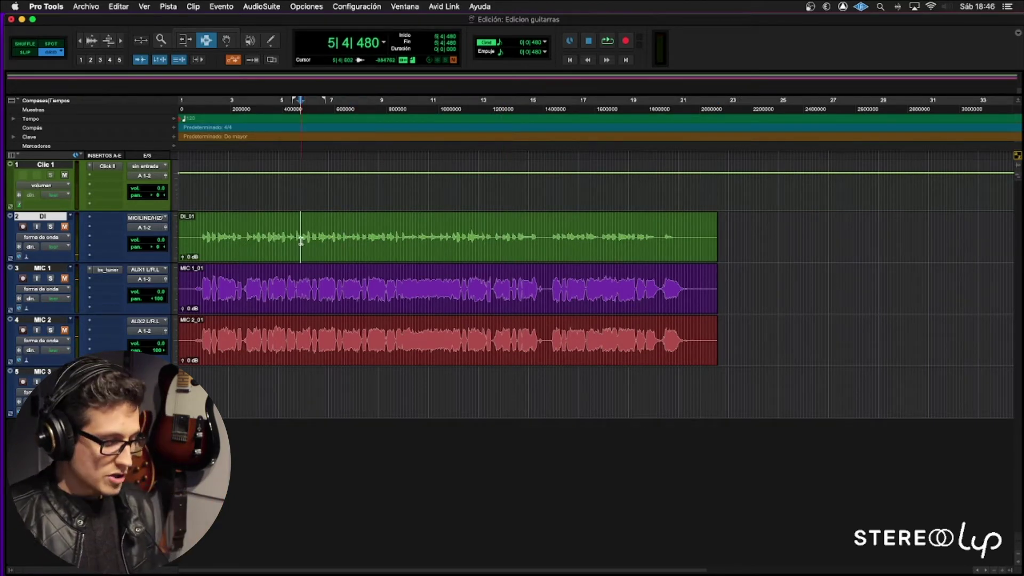
pyautogui.hotkey('shift', 's')
pyautogui.press('space')
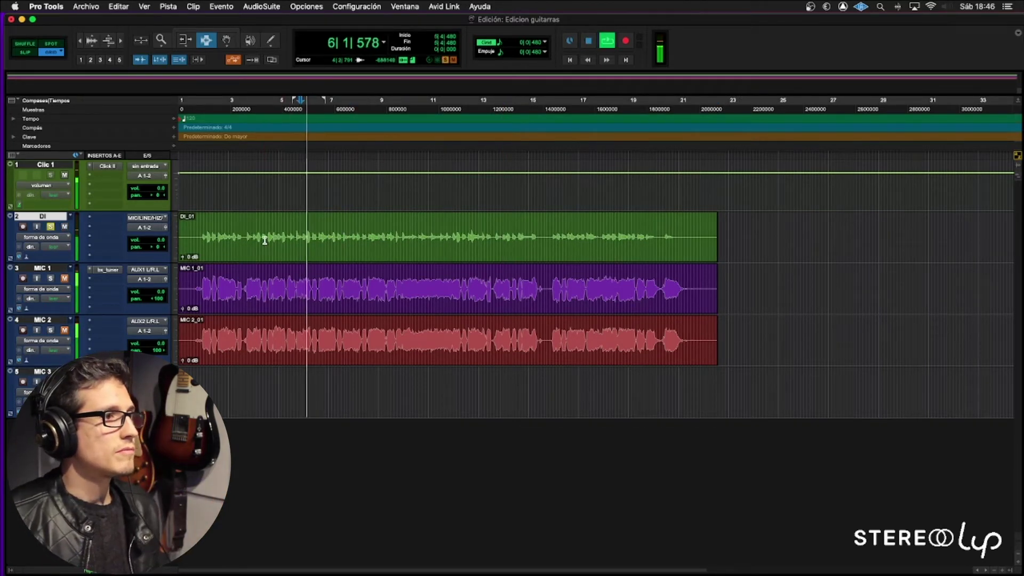
# Step: Audition the DI track with its volume raised to +12.0 dB, stop playback, and restore its volume to 0.0 and unsolo it
pyautogui.moveTo(158, 240); pyautogui.dragTo(157, 225)
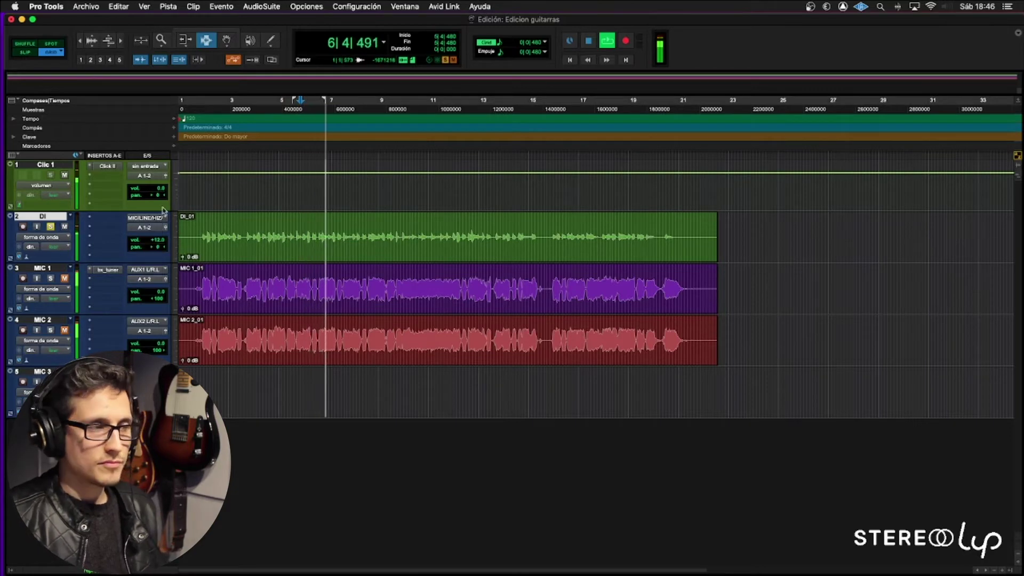
pyautogui.press('space')
pyautogui.keyDown('alt'); pyautogui.click(158, 241); pyautogui.keyUp('alt')
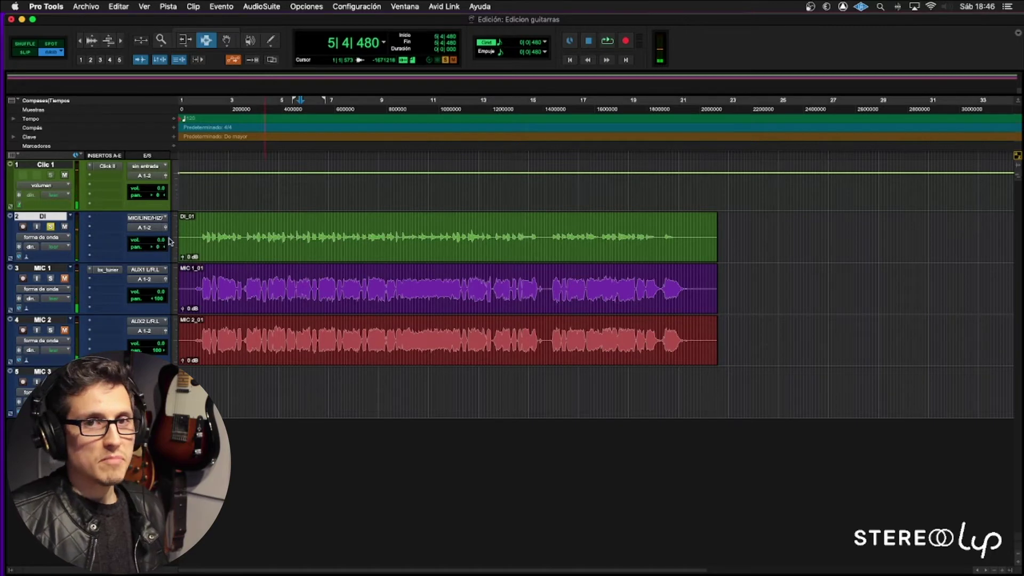
pyautogui.click(51, 229)
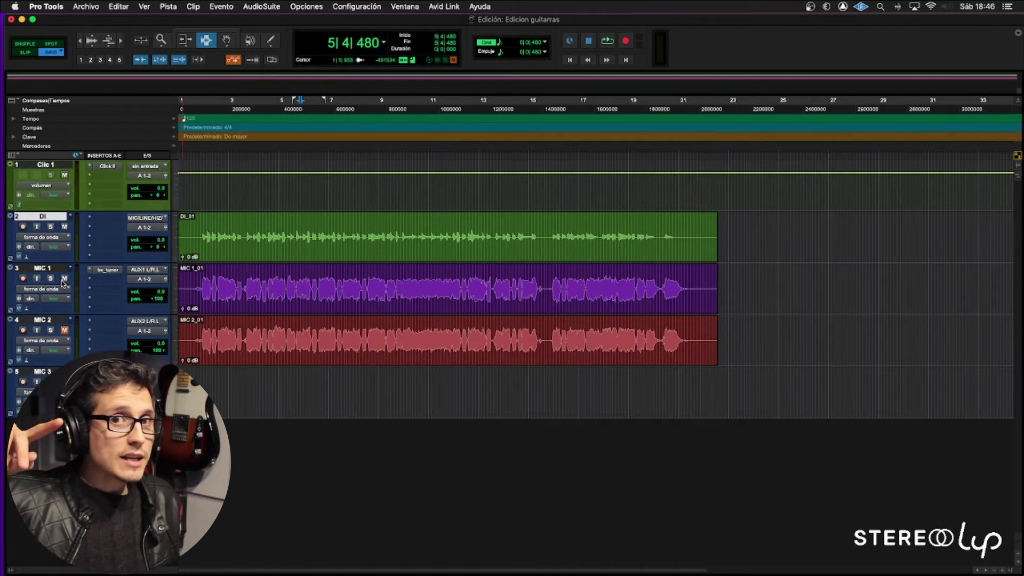
# Step: Switch to Console, view the Fender Tweed insert on AUX 1 and the Plexi Classic insert on AUX 2, and return to Pro Tools
pyautogui.press('super+Tab')
pyautogui.press('super+Tab')
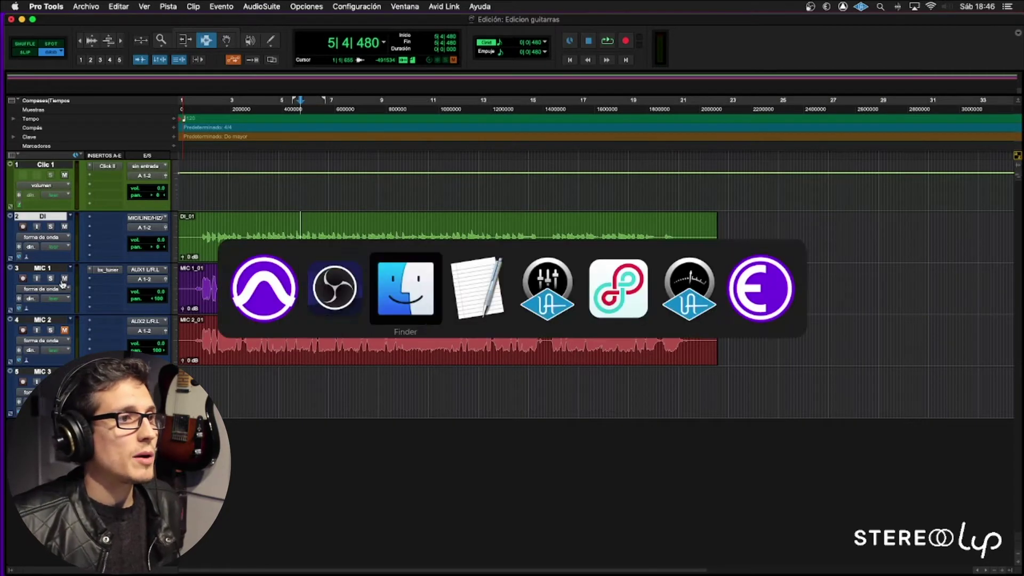
pyautogui.press('super+Tab')
pyautogui.press('super+Tab')
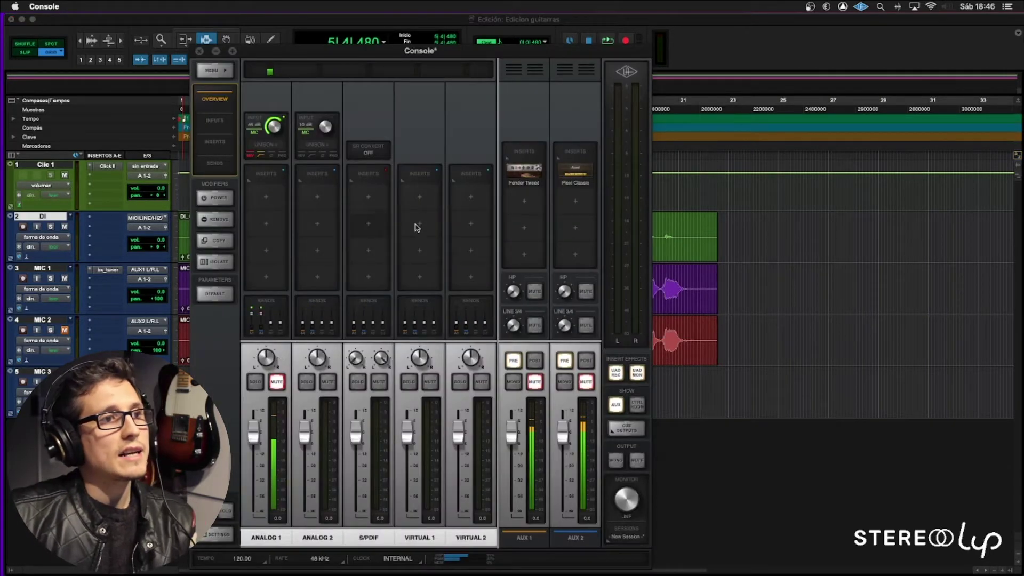
pyautogui.click(522, 171)
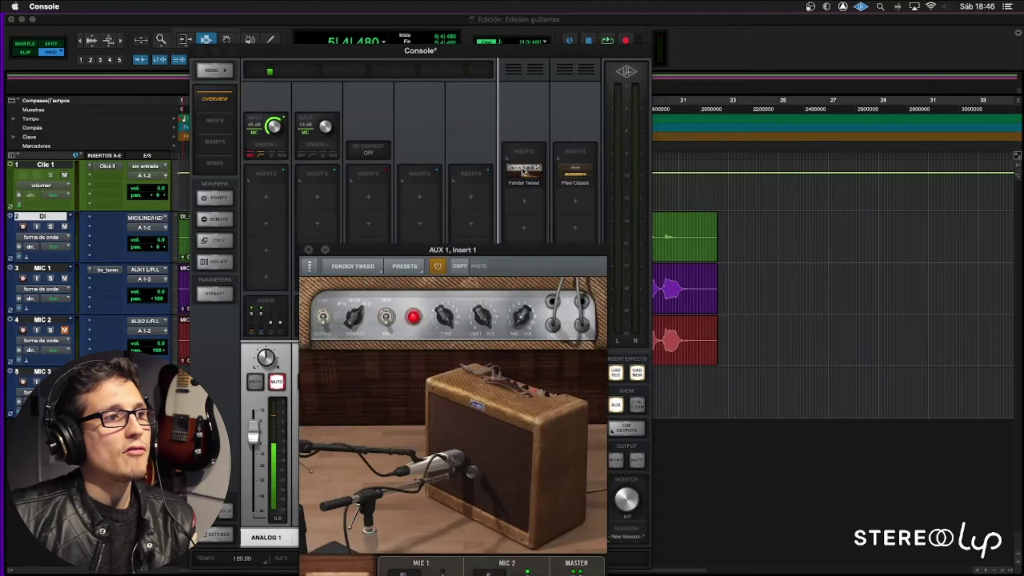
pyautogui.click(558, 172)
pyautogui.click(309, 255)
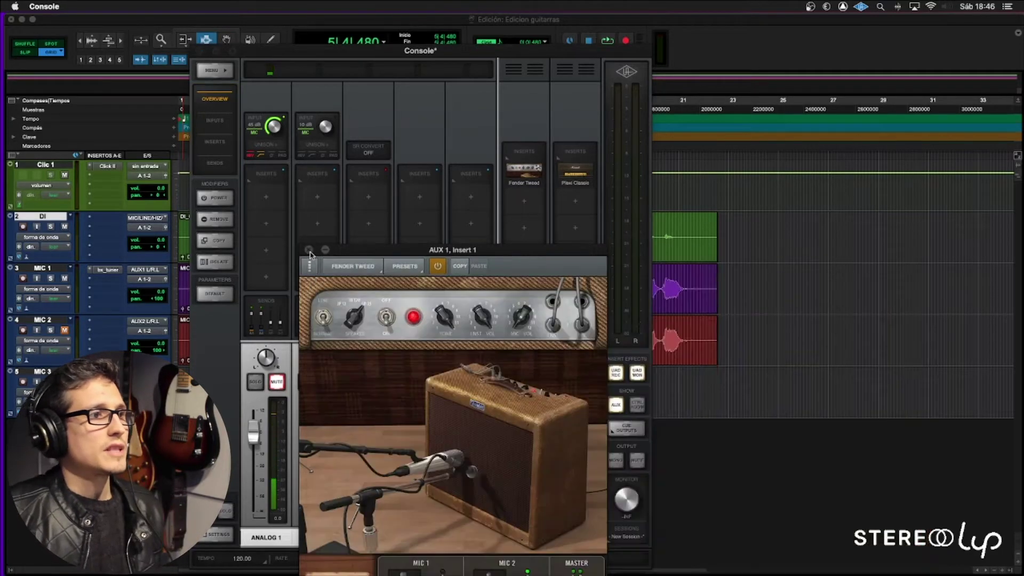
pyautogui.click(309, 250)
pyautogui.press('super+Tab')
# Step: Solo the MIC 1 track and listen to it from about bar 6, stopping after a short passage
pyautogui.moveTo(231, 288); pyautogui.dragTo(714, 283)
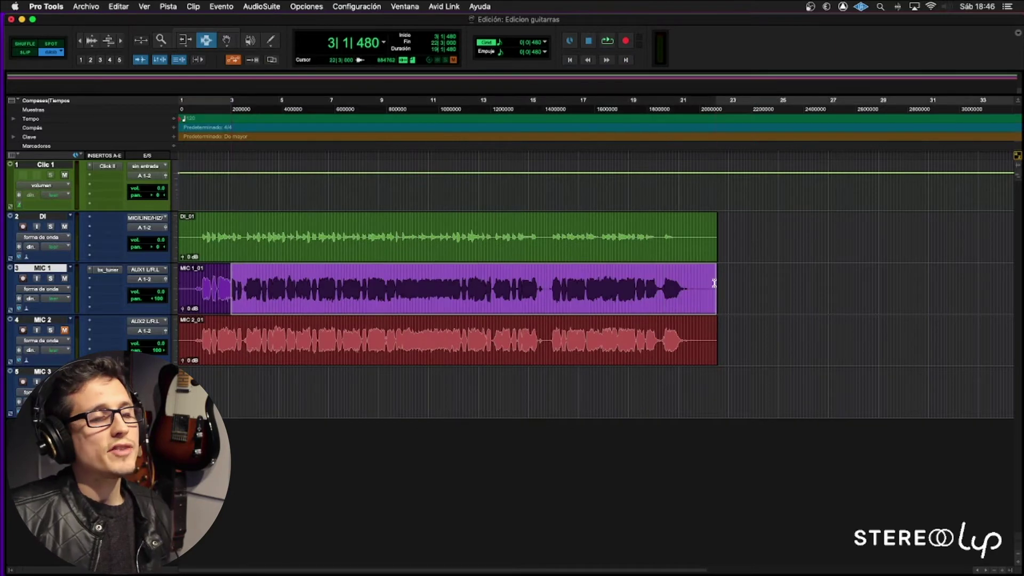
pyautogui.moveTo(279, 332); pyautogui.dragTo(633, 336)
pyautogui.click(633, 336)
pyautogui.click(292, 282)
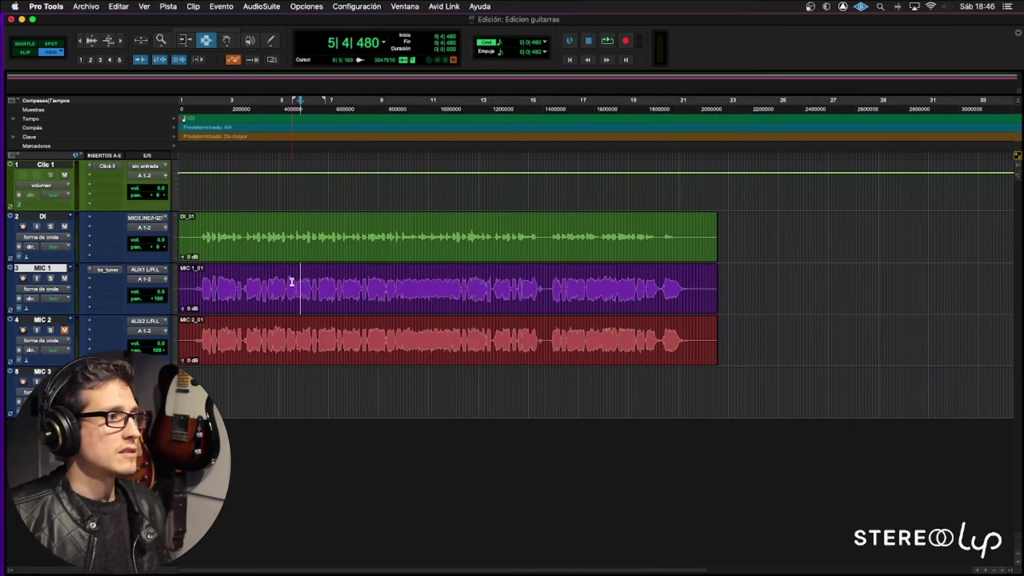
pyautogui.press('space')
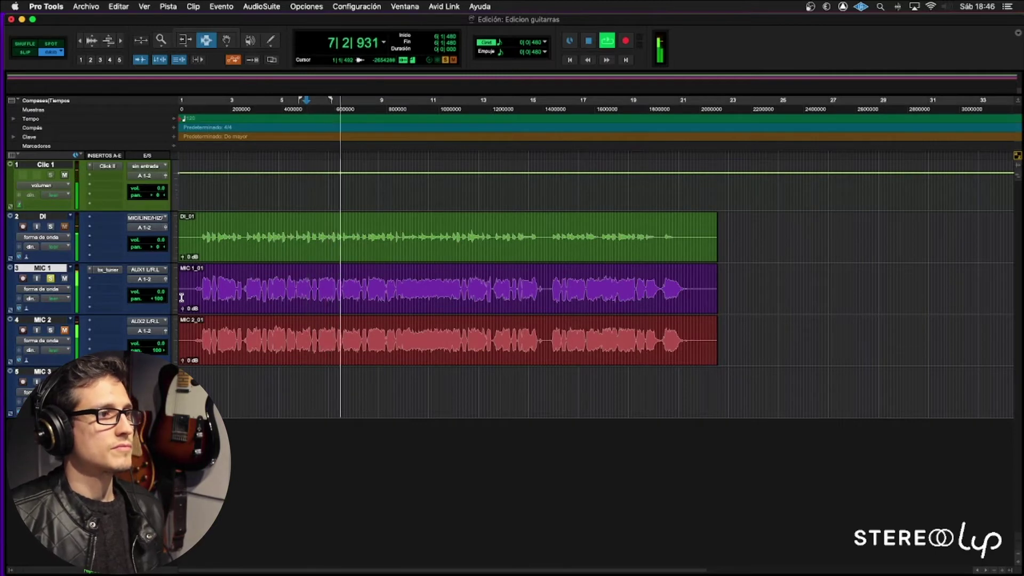
pyautogui.press('space')
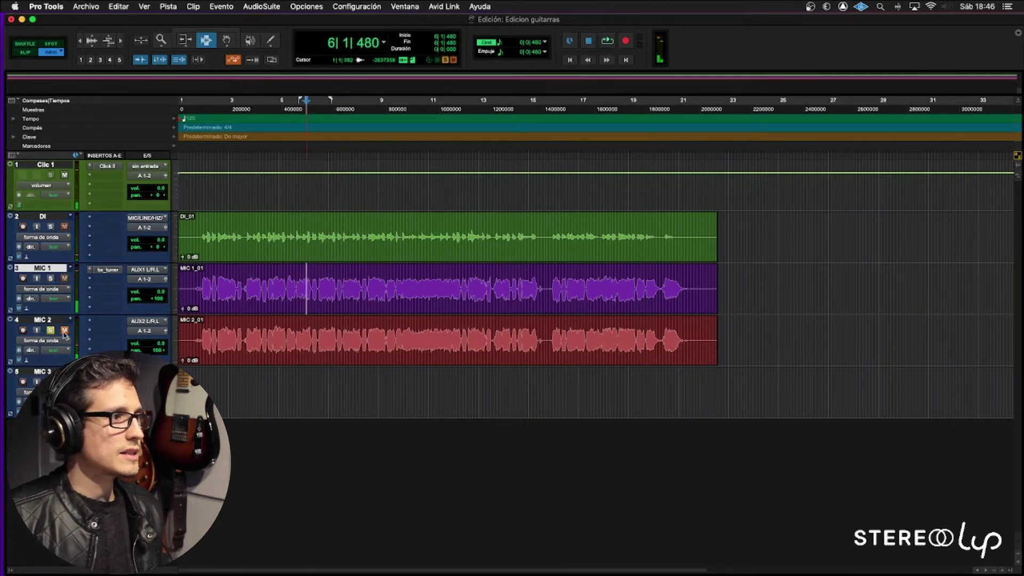
# Step: Play the soloed MIC 2 track from 4|3|000, and audition it together with MIC 1
pyautogui.click(266, 334)
pyautogui.press('space')
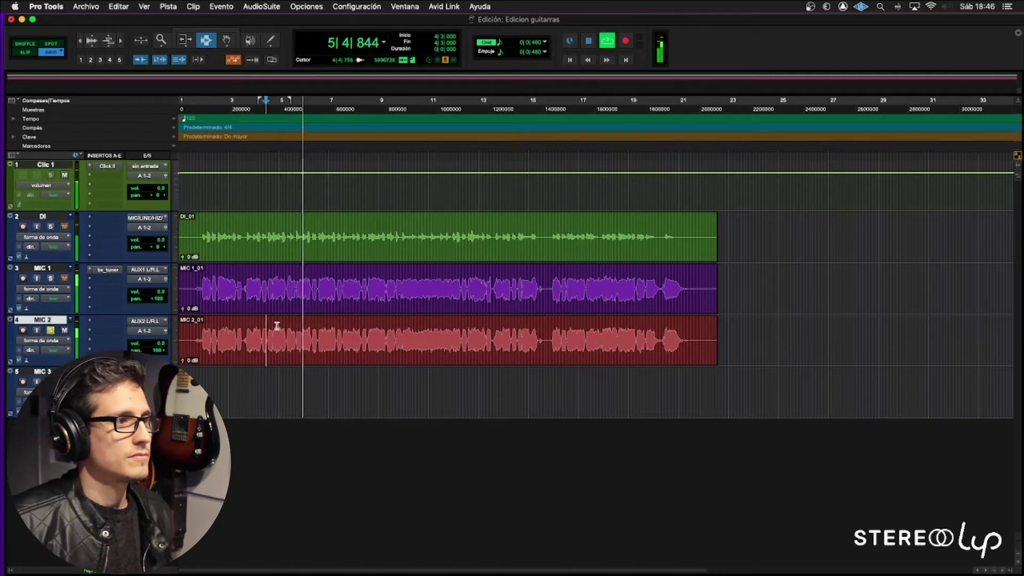
pyautogui.press('space')
pyautogui.click(51, 279)
pyautogui.press('space')
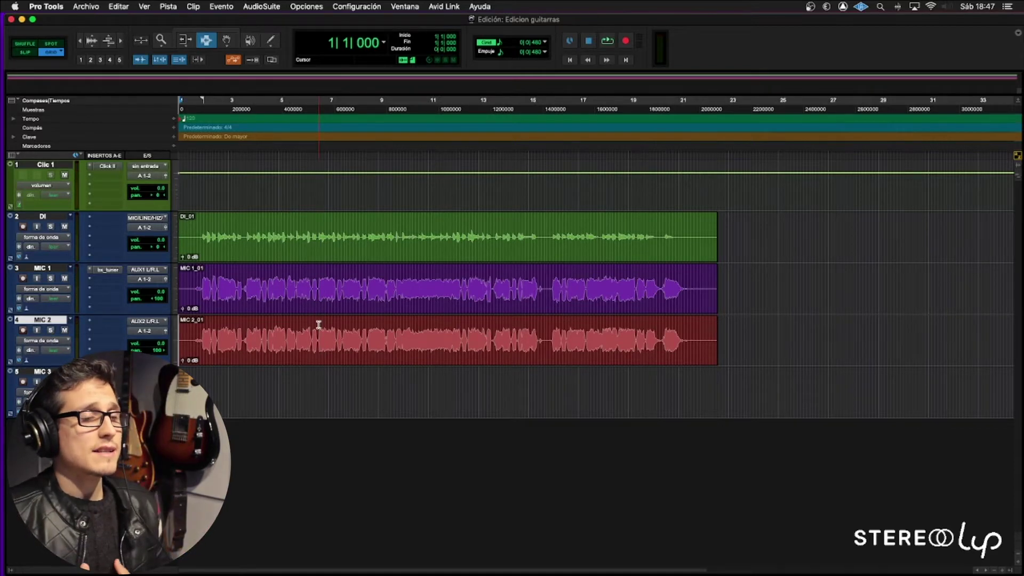
# Step: Examine the note starts and gaps in the distorted MIC 1 waveform between bars 2 and 5
pyautogui.press('super+bracketright')
pyautogui.press('super+bracketright')
pyautogui.click(335, 319)
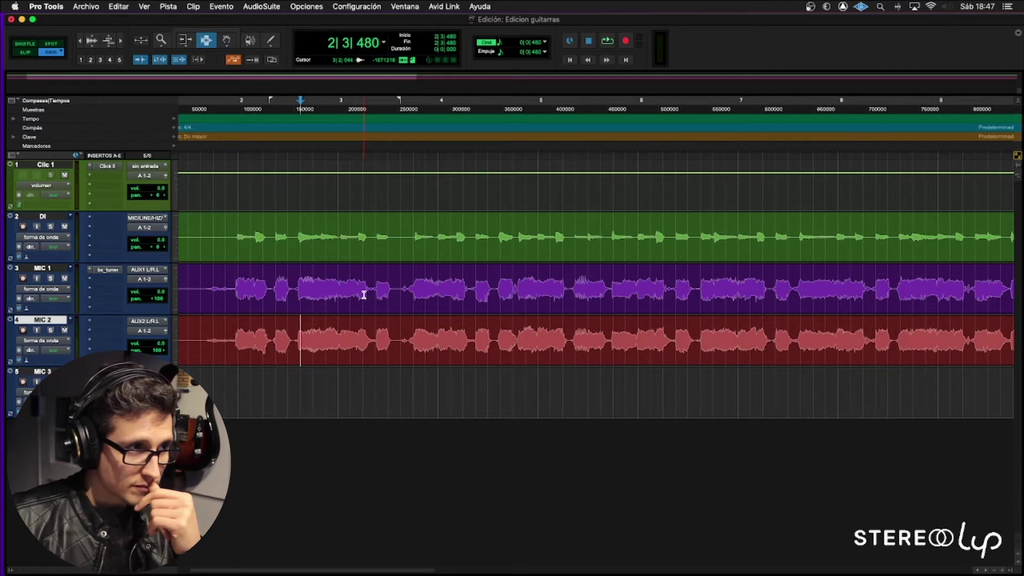
pyautogui.click(363, 295)
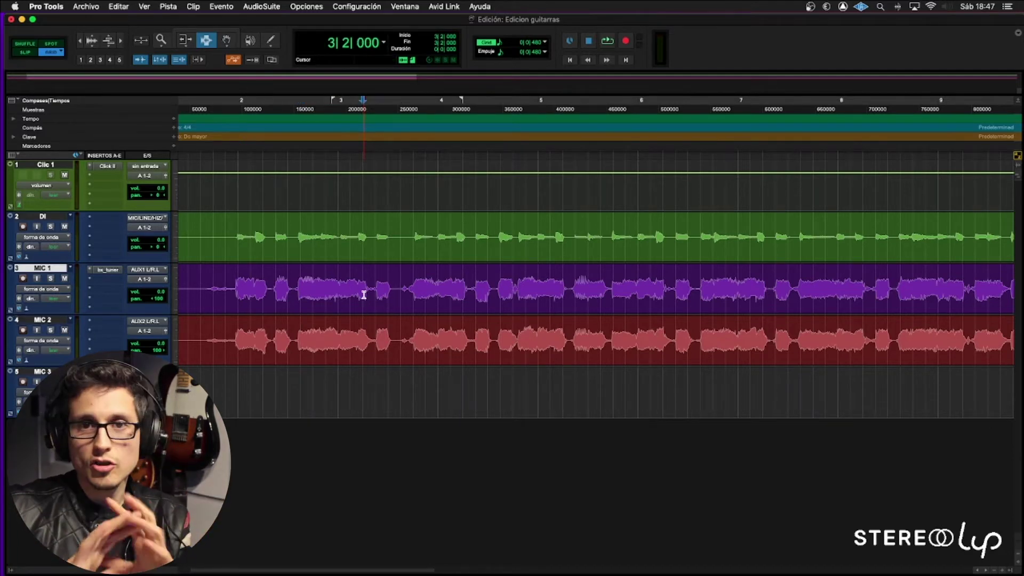
pyautogui.moveTo(390, 291); pyautogui.dragTo(459, 290)
pyautogui.click(462, 290)
pyautogui.click(515, 288)
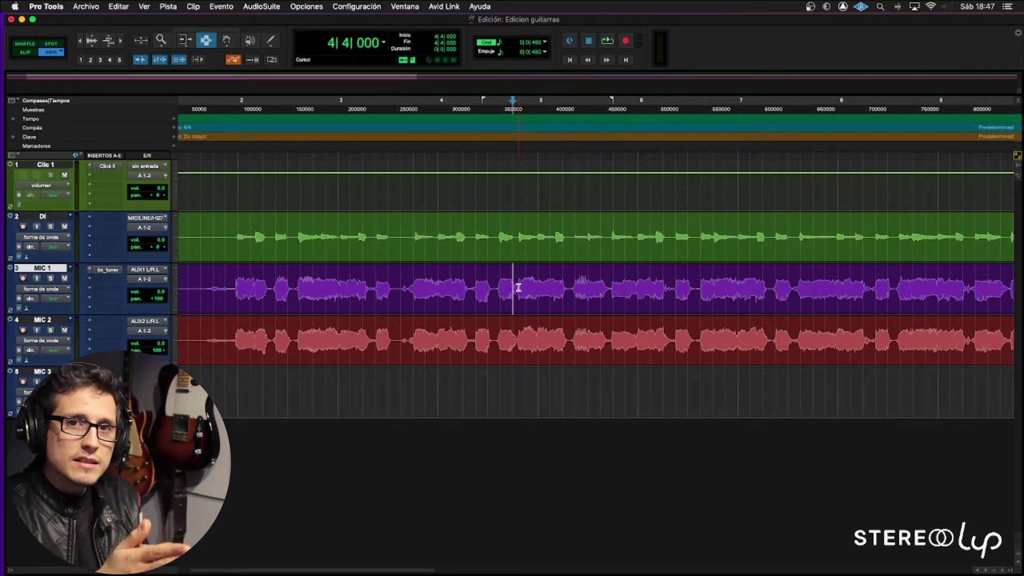
# Step: Switch to Slip edit mode and play MIC 1 briefly from 4|4|284
pyautogui.press('F2')
pyautogui.click(518, 287)
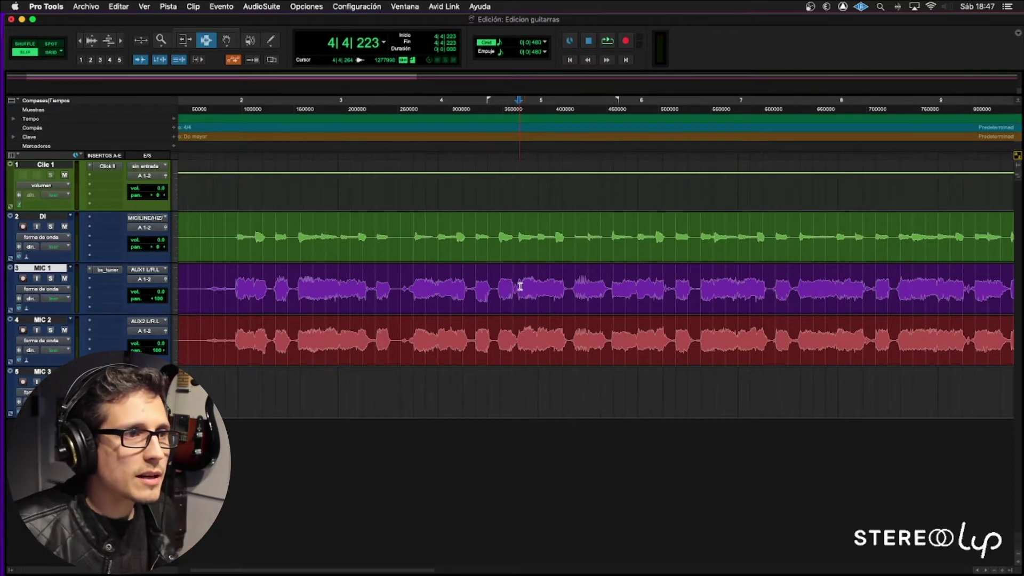
pyautogui.press('space')
pyautogui.press('space')
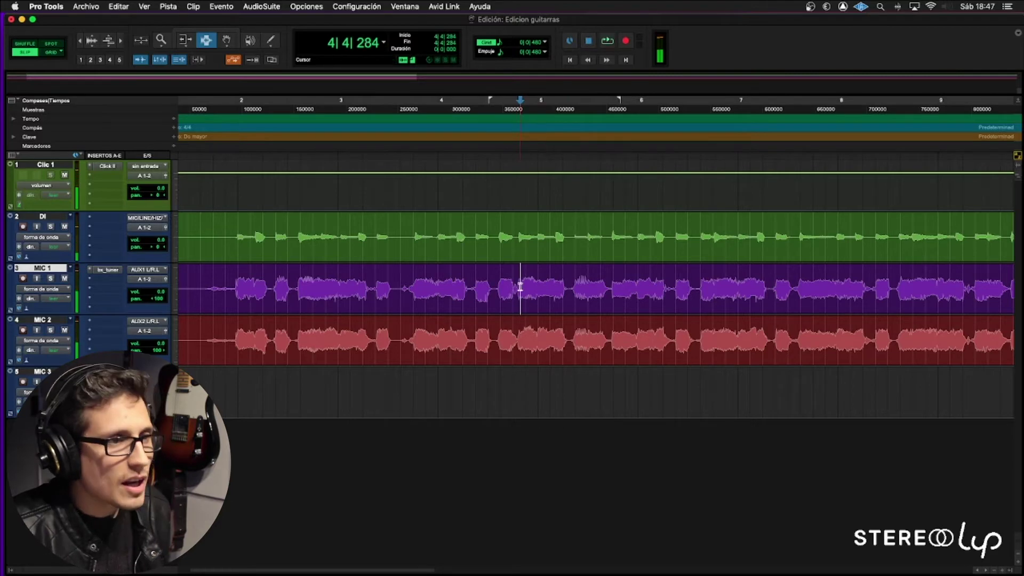
# Step: Inspect the MIC 1 note attacks close up around beats 3 and 4 of bar 4, placing the cursor at 4|3|594
pyautogui.press('super+bracketright')
pyautogui.press('super+bracketright')
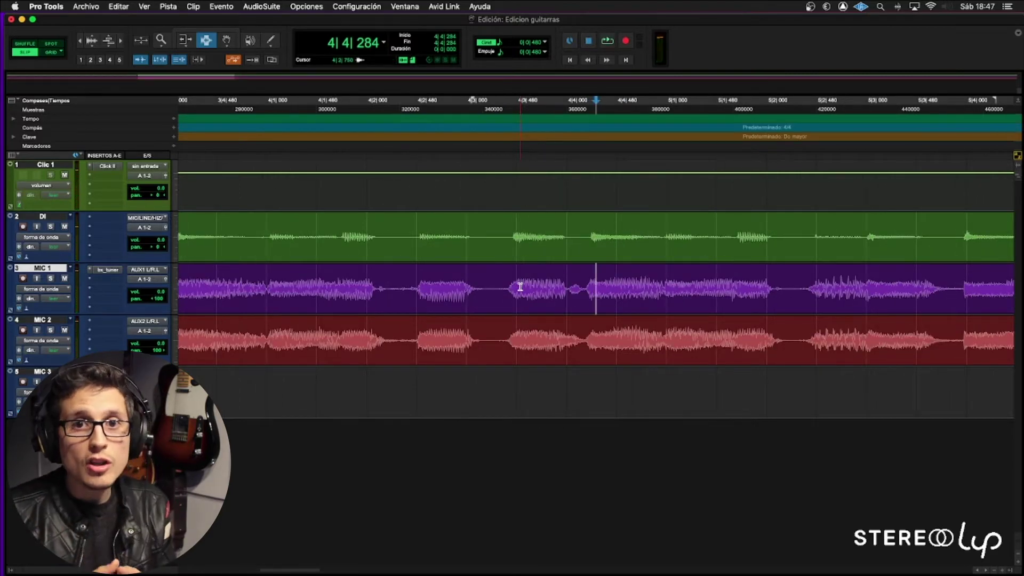
pyautogui.click(524, 286)
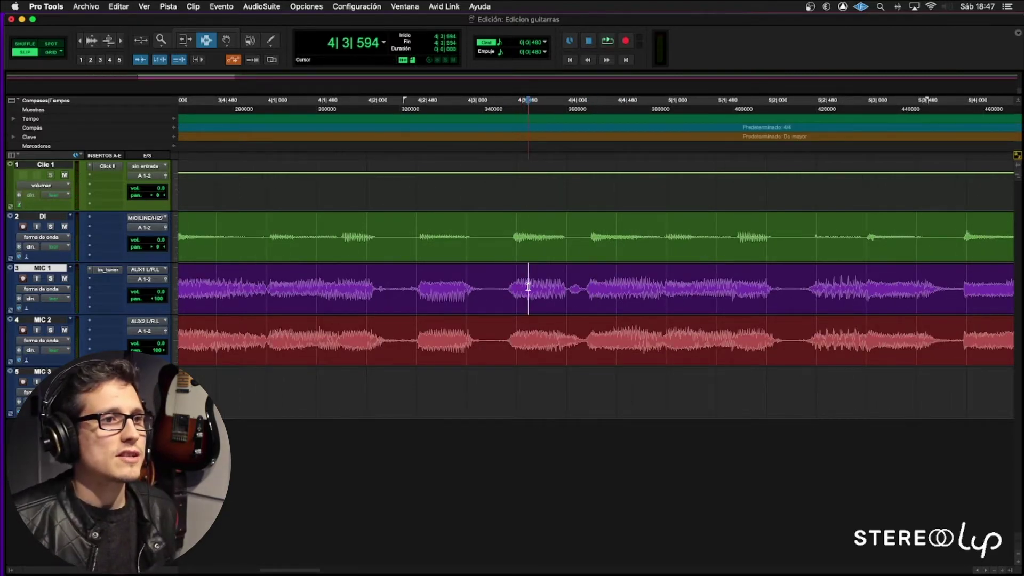
pyautogui.press('super+bracketleft')
pyautogui.press('super+bracketleft')
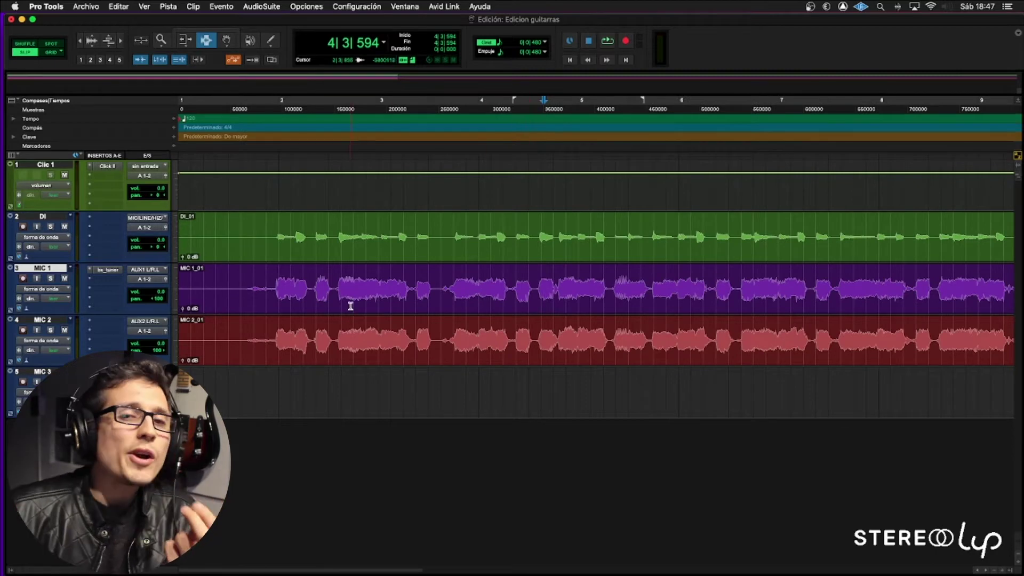
# Step: Enlarge the waveforms vertically and place the cursor on the DI note attack at 3|4|131
pyautogui.moveTo(254, 237); pyautogui.dragTo(742, 237)
pyautogui.click(742, 237)
pyautogui.click(281, 235)
pyautogui.press('super+bracketright')
pyautogui.click(638, 236)
pyautogui.press('super+alt+bracketright')
pyautogui.click(738, 236)
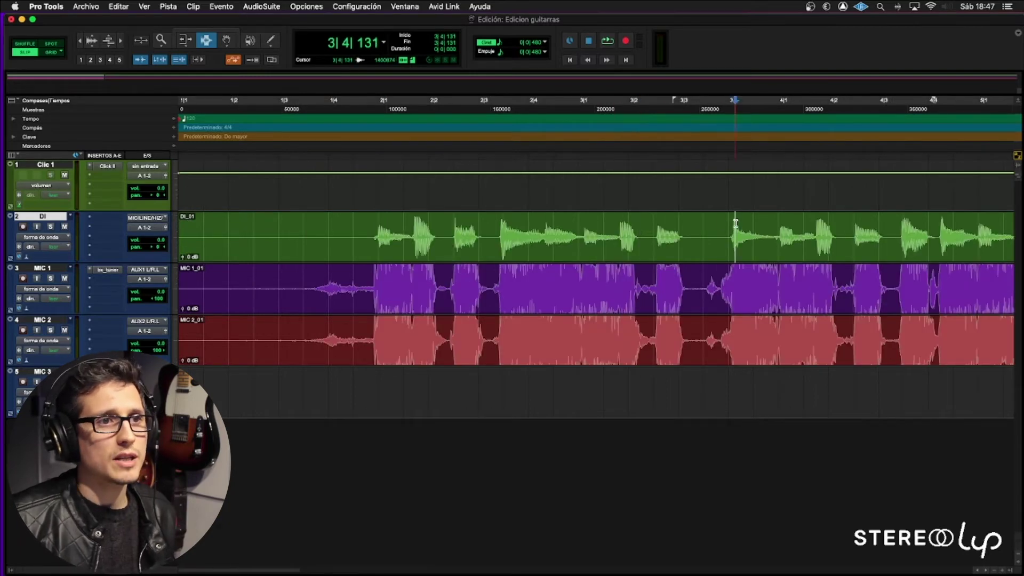
# Step: Highlight the DI track's note attack from 3|4|076 to 3|4|188, and the following attack near the start of bar 4
pyautogui.press('super+bracketright')
pyautogui.press('super+bracketright')
pyautogui.press('super+bracketright')
pyautogui.click(559, 238)
pyautogui.moveTo(601, 235); pyautogui.dragTo(572, 235)
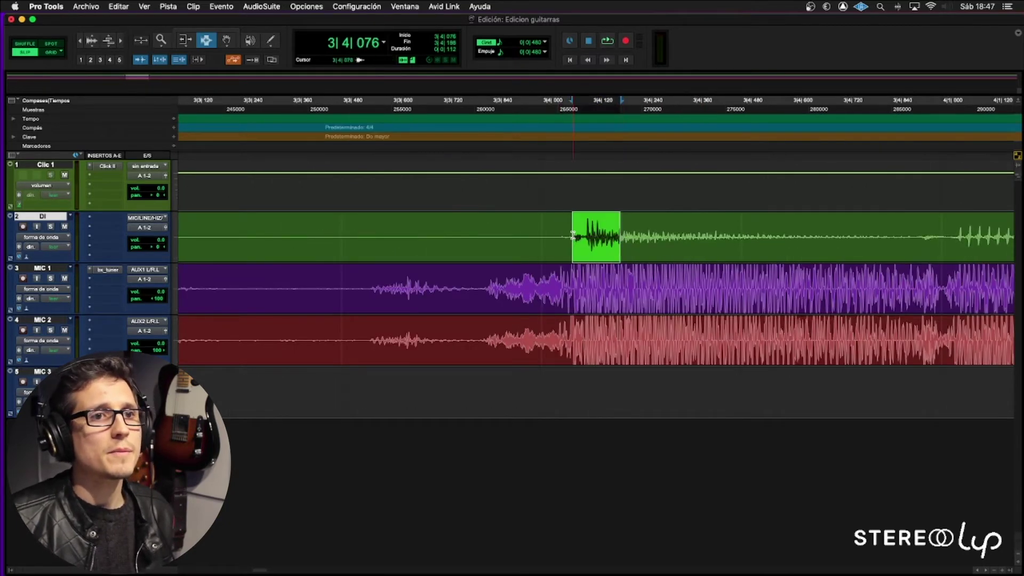
pyautogui.hscroll(2, 572, 235)
pyautogui.moveTo(826, 228); pyautogui.dragTo(892, 226)
pyautogui.moveTo(893, 227); pyautogui.dragTo(882, 227)
# Step: Inspect the same attacks on the MIC 1 track, marking the note starts at 3|4|061 and 4|1|049
pyautogui.press('super+bracketleft')
pyautogui.moveTo(491, 286); pyautogui.dragTo(702, 284)
pyautogui.moveTo(702, 284); pyautogui.dragTo(532, 287)
pyautogui.click(531, 286)
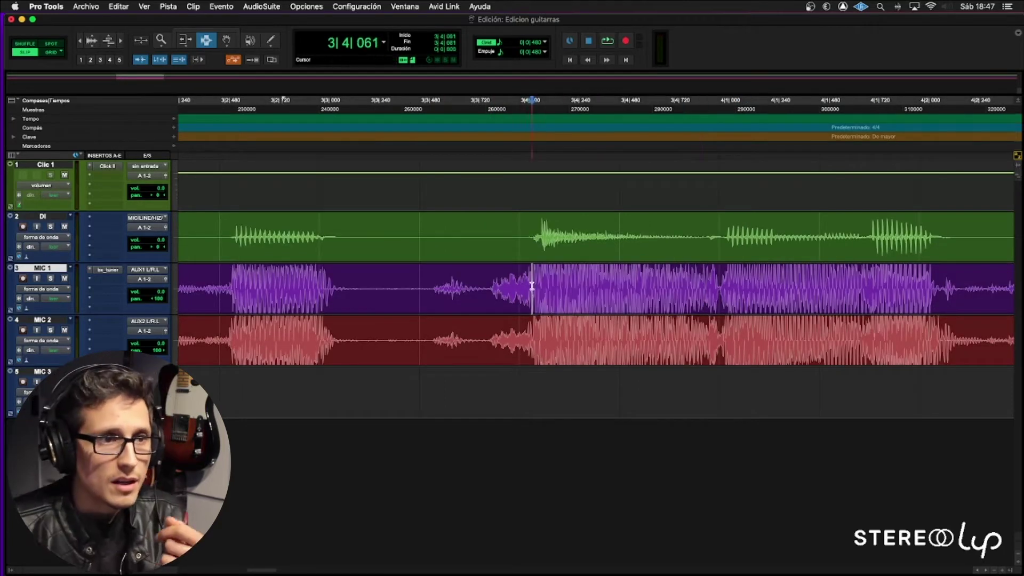
pyautogui.click(729, 278)
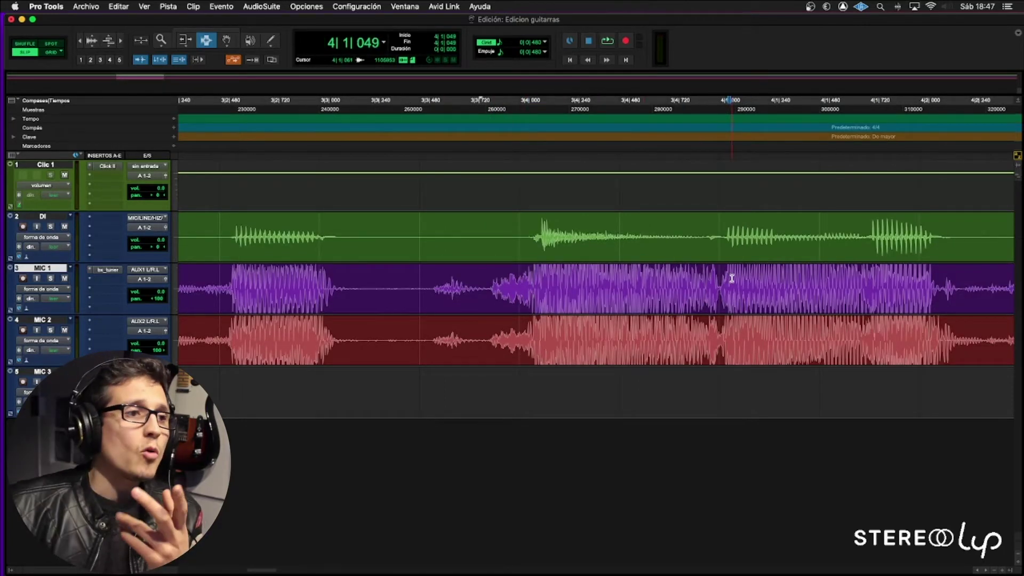
# Step: Reduce the waveform height and highlight the note attack on MIC 1 and MIC 2 from 3|4|955 to 4|1|133
pyautogui.press('super+alt+bracketleft')
pyautogui.moveTo(718, 278); pyautogui.dragTo(745, 343)
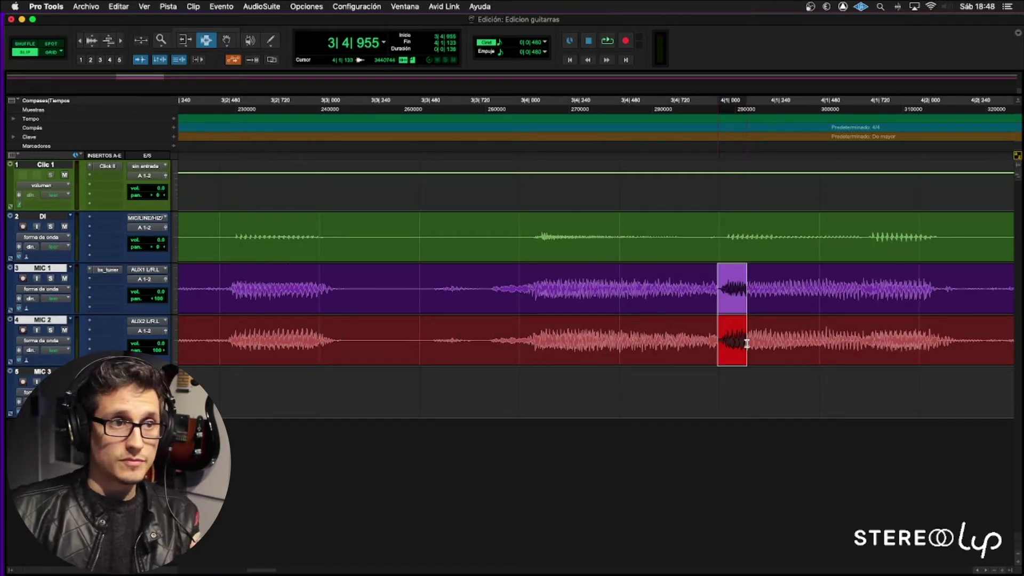
pyautogui.click(745, 342)
pyautogui.moveTo(745, 292); pyautogui.dragTo(741, 289)
pyautogui.click(749, 289)
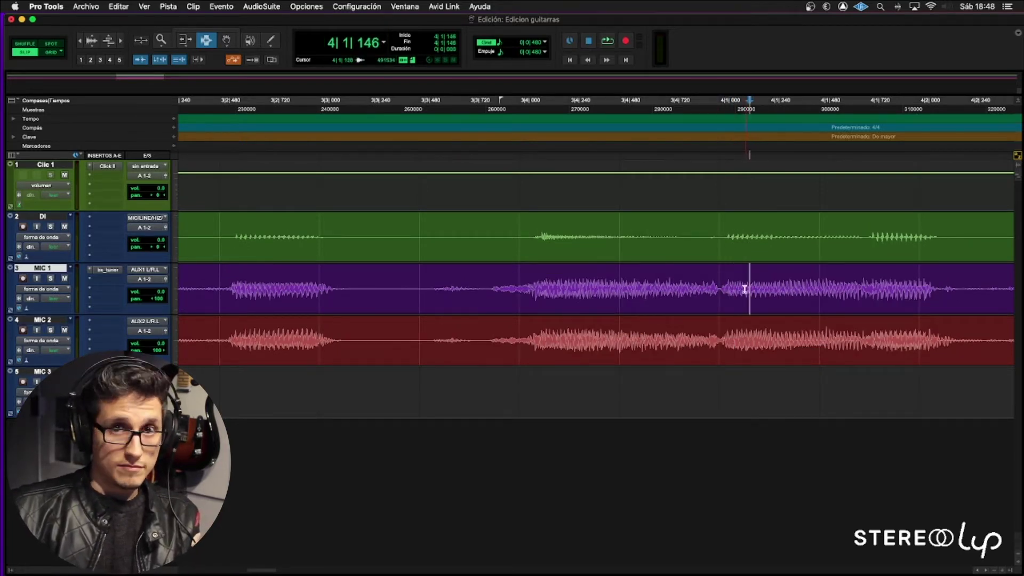
# Step: Place the cursor at 4|1|023 on MIC 1, and play the guitar tracks from 6|3|814 on a wider view
pyautogui.click(726, 283)
pyautogui.hscroll(3, 728, 283)
pyautogui.press('r')
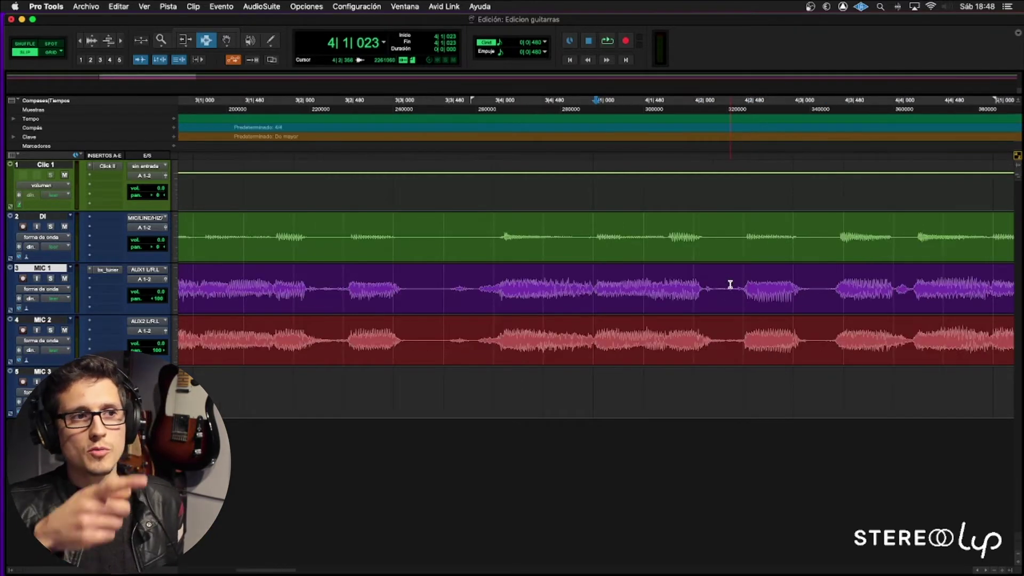
pyautogui.press('r')
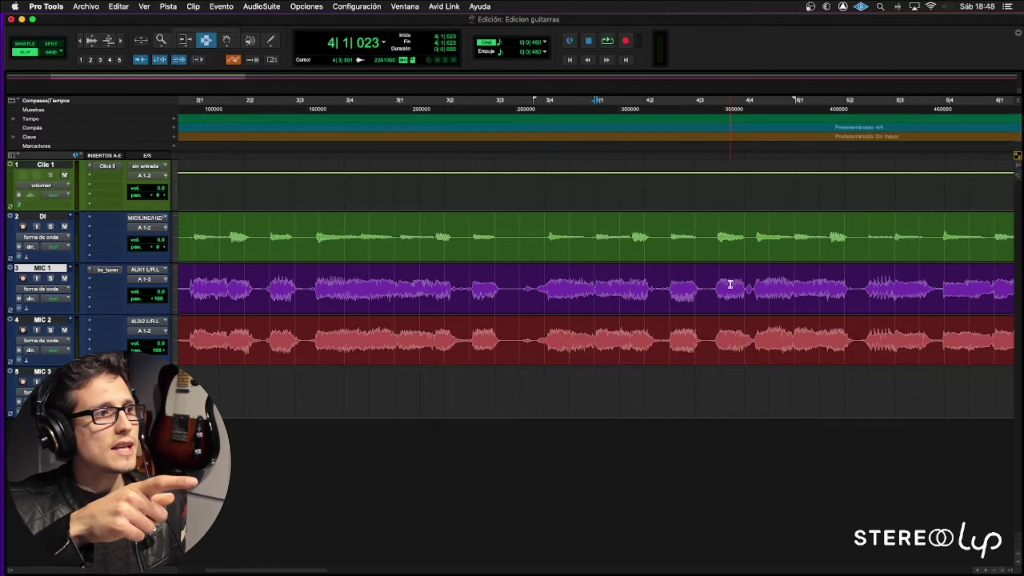
pyautogui.press('r')
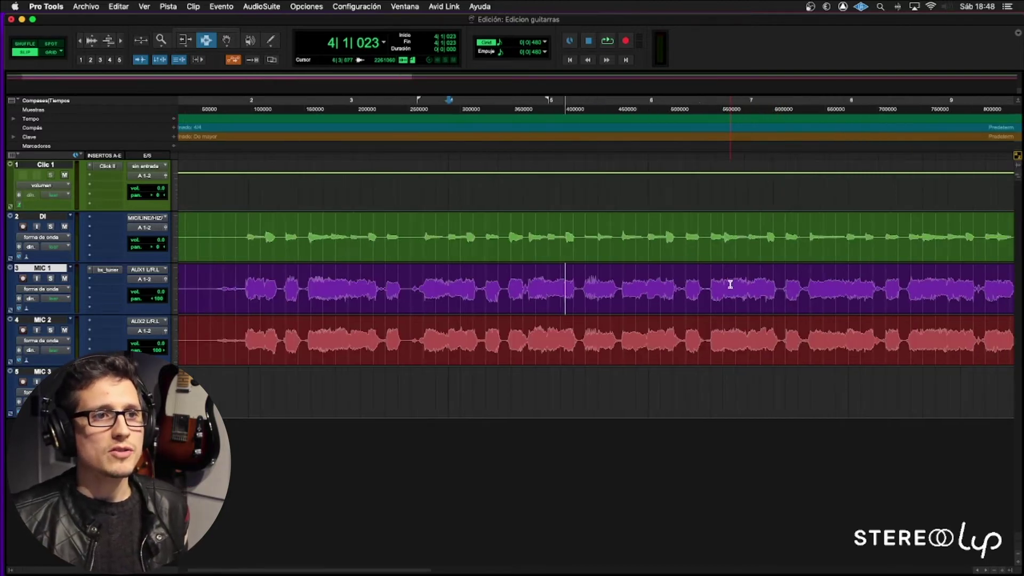
pyautogui.click(720, 284)
pyautogui.press('space')
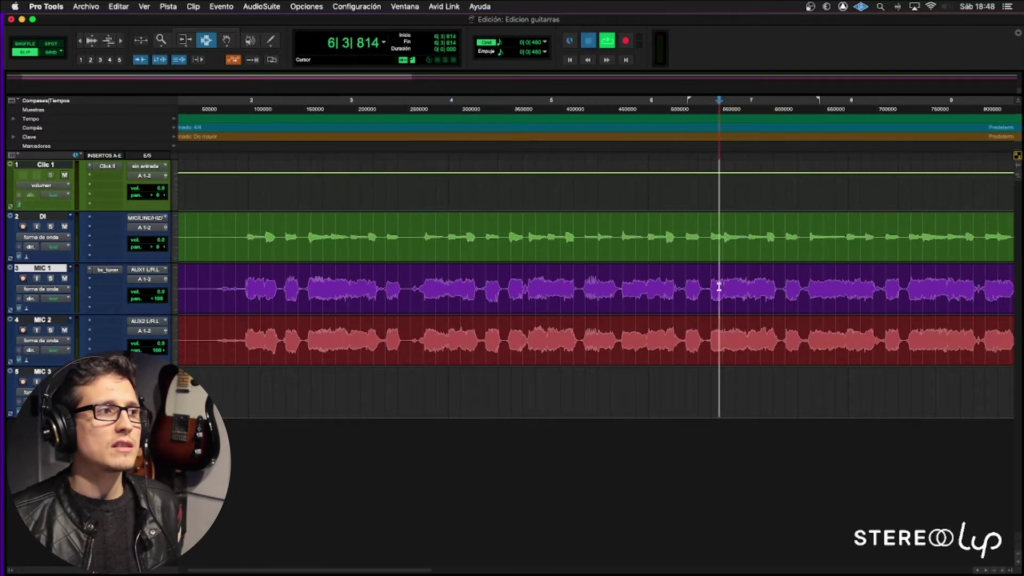
# Step: Play the guitar tracks from near the start of bar 6, and again from 10|3|957 on a wider view
pyautogui.press('space')
pyautogui.click(658, 291)
pyautogui.press('space')
pyautogui.press('r')
pyautogui.press('r')
pyautogui.click(422, 290)
pyautogui.press('t')
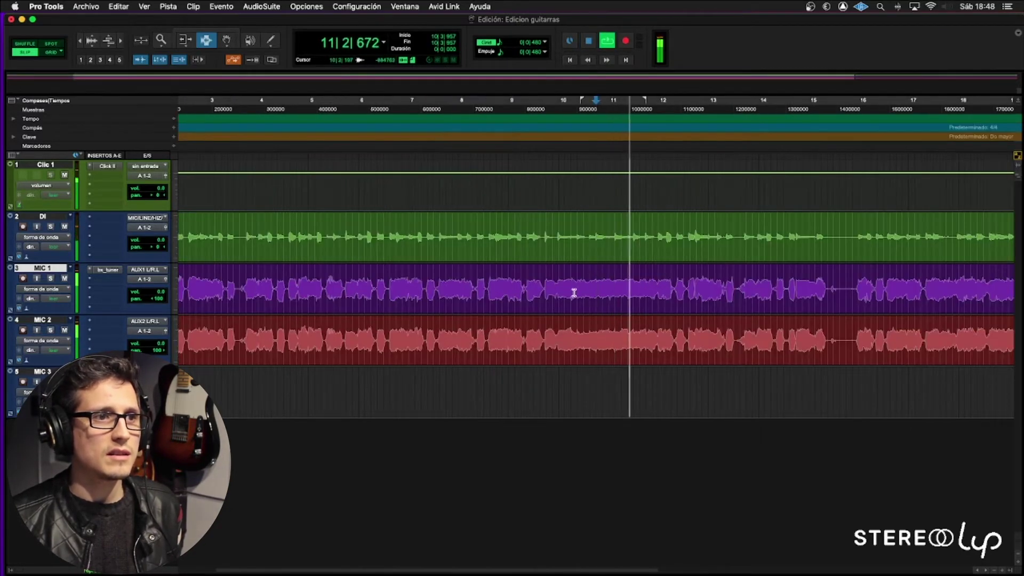
# Step: Play the sustained guitar passage from 10|1|379 on MIC 1 at a closer view
pyautogui.press('space')
pyautogui.click(563, 291)
pyautogui.press('space')
pyautogui.press('t')
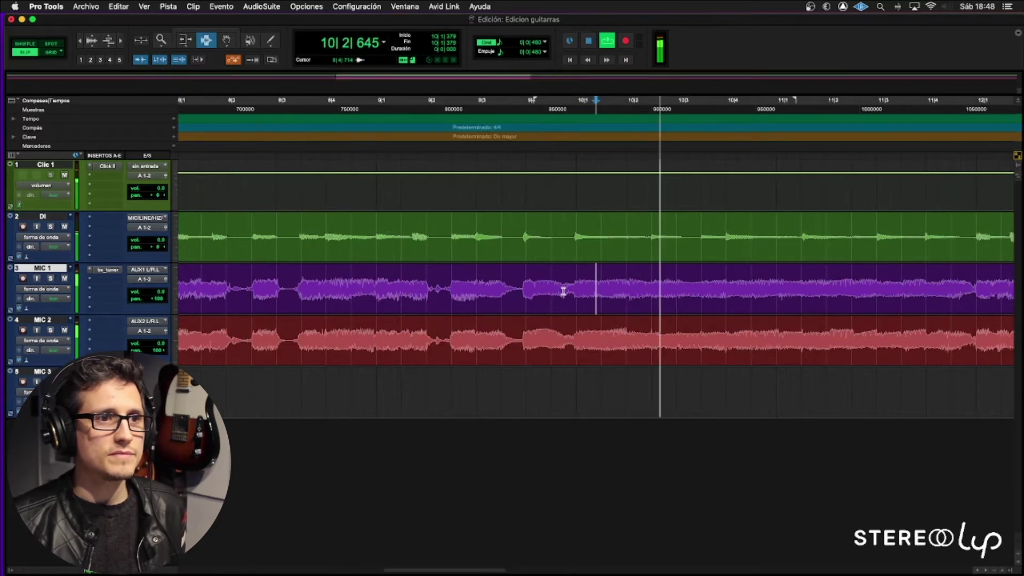
pyautogui.press('t')
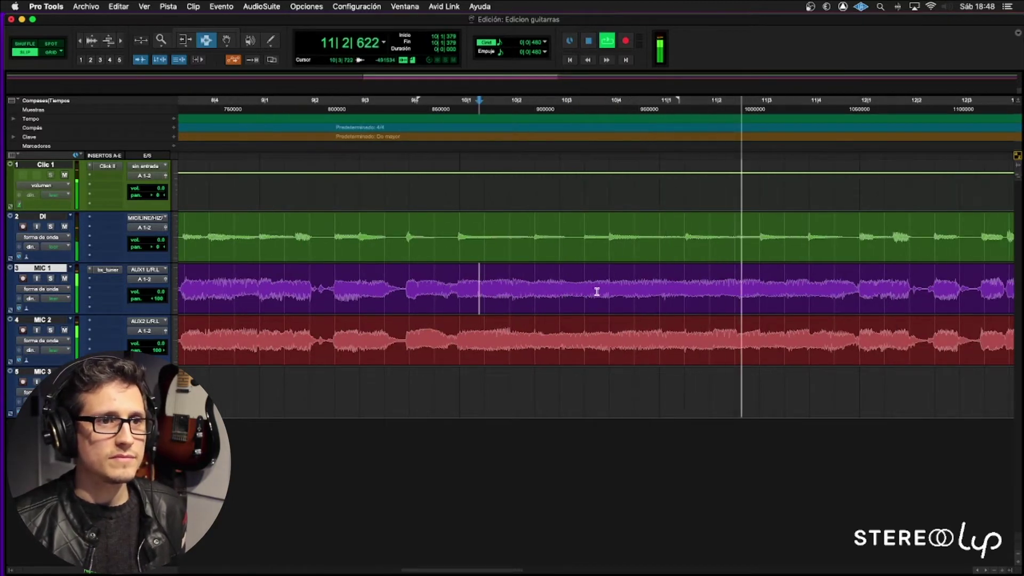
pyautogui.press('space')
# Step: Play the guitar tracks from the note attack at 9|4|950, just before bar 10
pyautogui.click(407, 297)
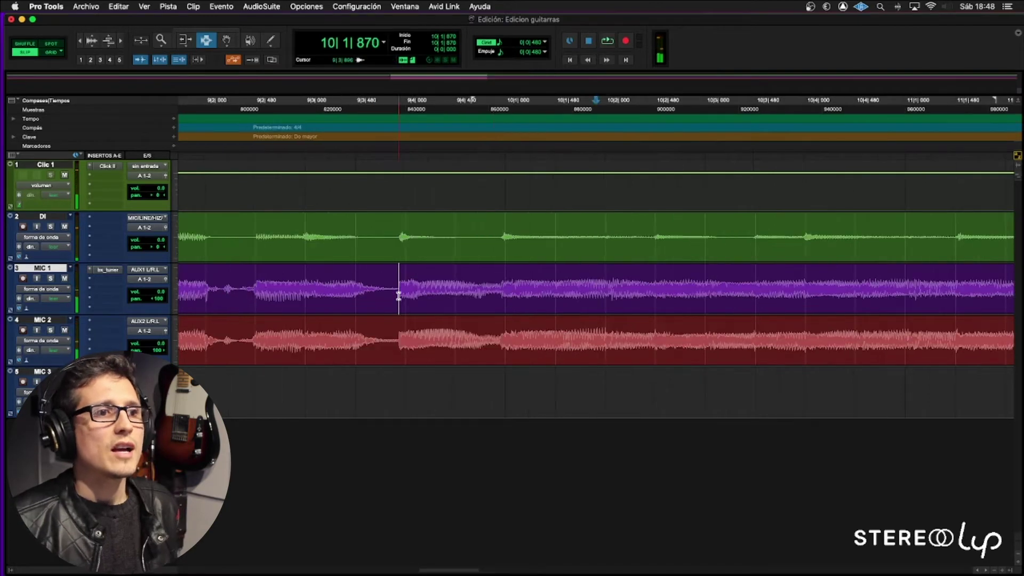
pyautogui.press('t')
pyautogui.press('t')
pyautogui.click(344, 299)
pyautogui.press('space')
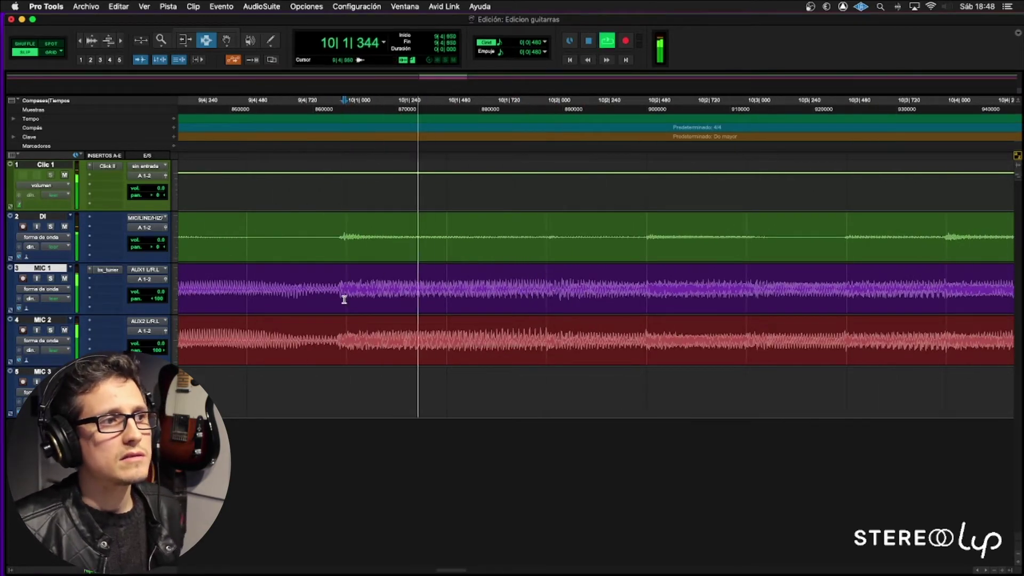
pyautogui.press('r')
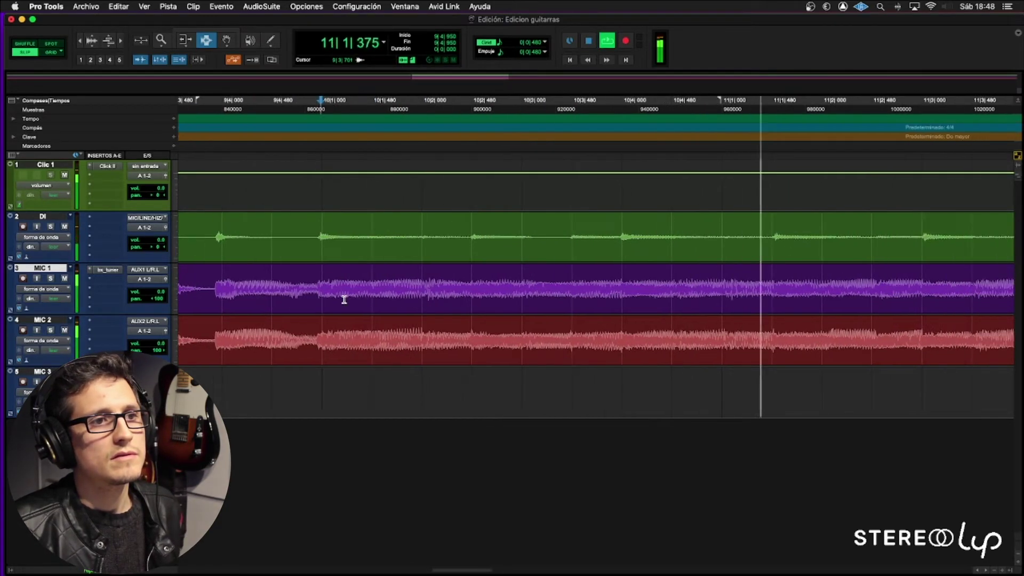
pyautogui.press('space')
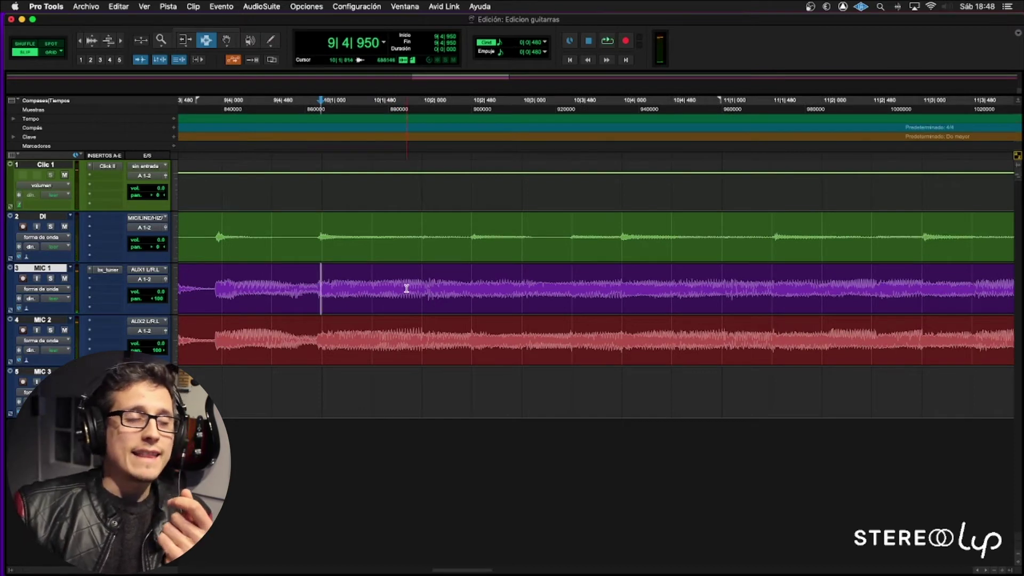
# Step: Mute the DI track and highlight its note attack from 9|4|945 to 10|1|046
pyautogui.moveTo(318, 239)
pyautogui.mouseDown()
pyautogui.moveTo(323, 267)
pyautogui.moveTo(337, 274)
pyautogui.moveTo(327, 240)
pyautogui.mouseUp()
pyautogui.click(328, 239)
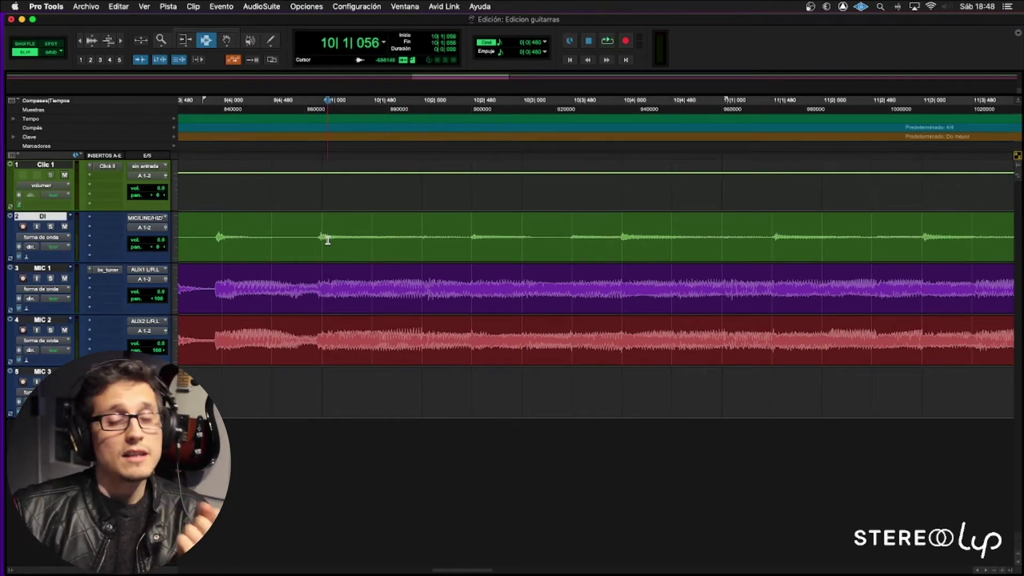
pyautogui.click(64, 230)
pyautogui.moveTo(320, 227); pyautogui.dragTo(326, 240)
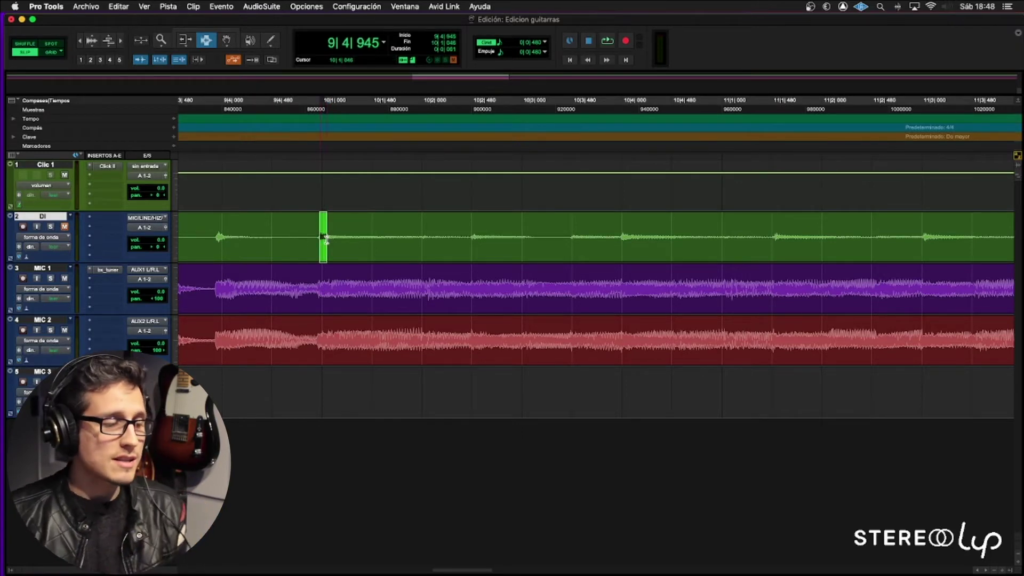
# Step: Highlight the note attack across DI, MIC 1 and MIC 2 from 9|4|932 to 10|1|006
pyautogui.press('super+bracketright')
pyautogui.press('super+bracketright')
pyautogui.moveTo(593, 230); pyautogui.dragTo(616, 352)
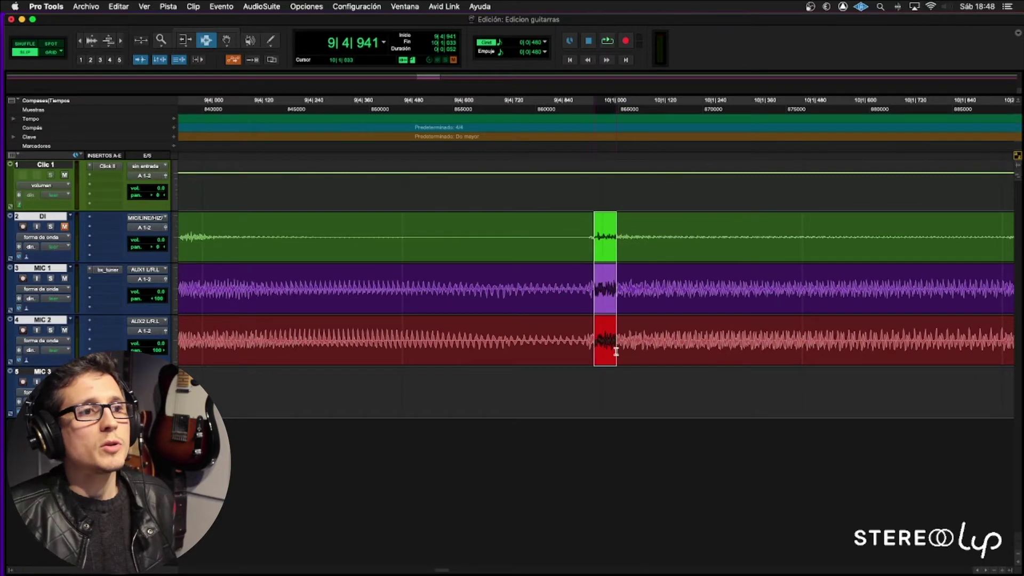
pyautogui.click(605, 352)
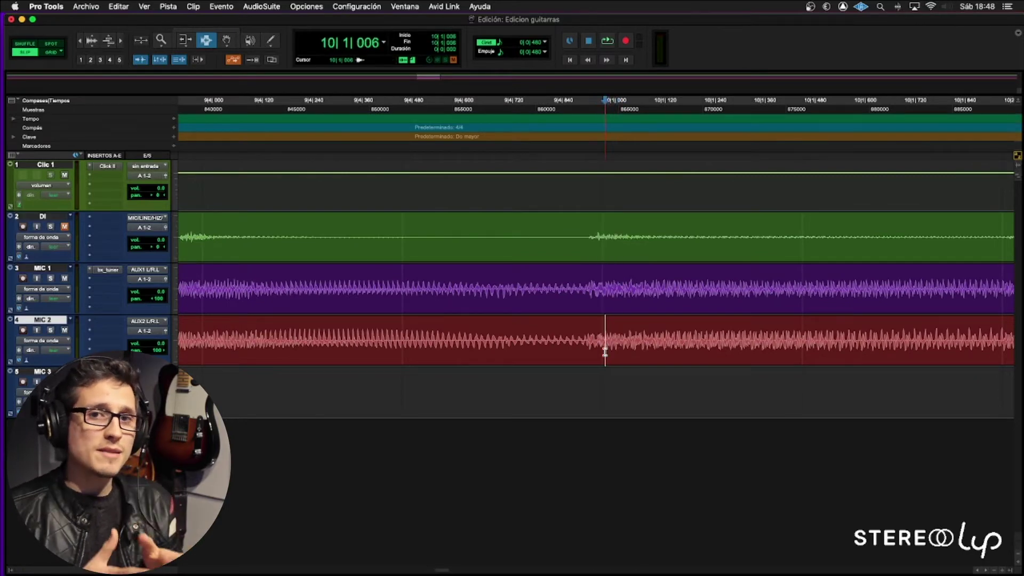
pyautogui.moveTo(604, 352); pyautogui.dragTo(590, 247)
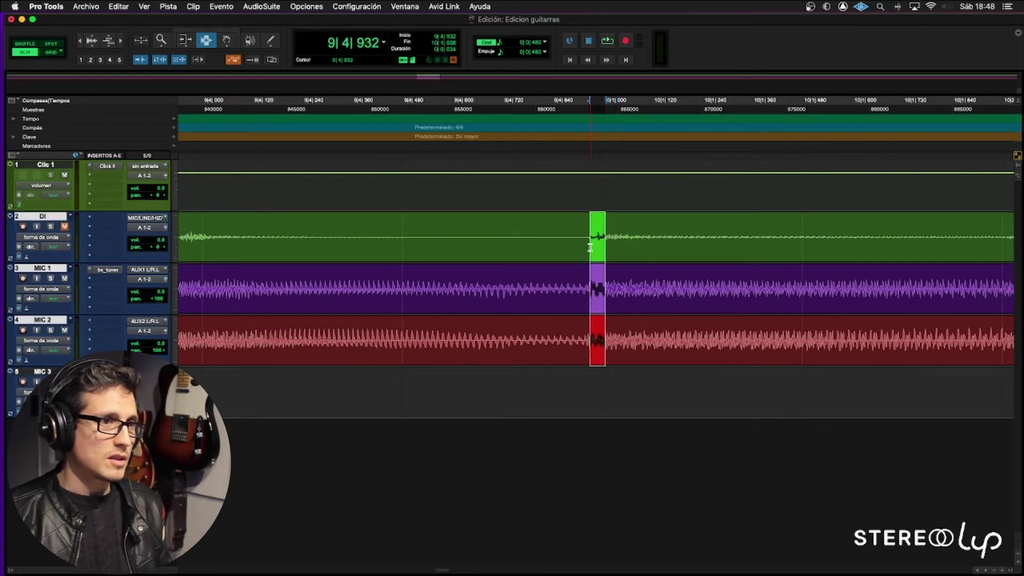
# Step: Create a mix and edit group named Guitarras with ID g from the DI, MIC 1 and MIC 2 tracks
pyautogui.press('super+g')
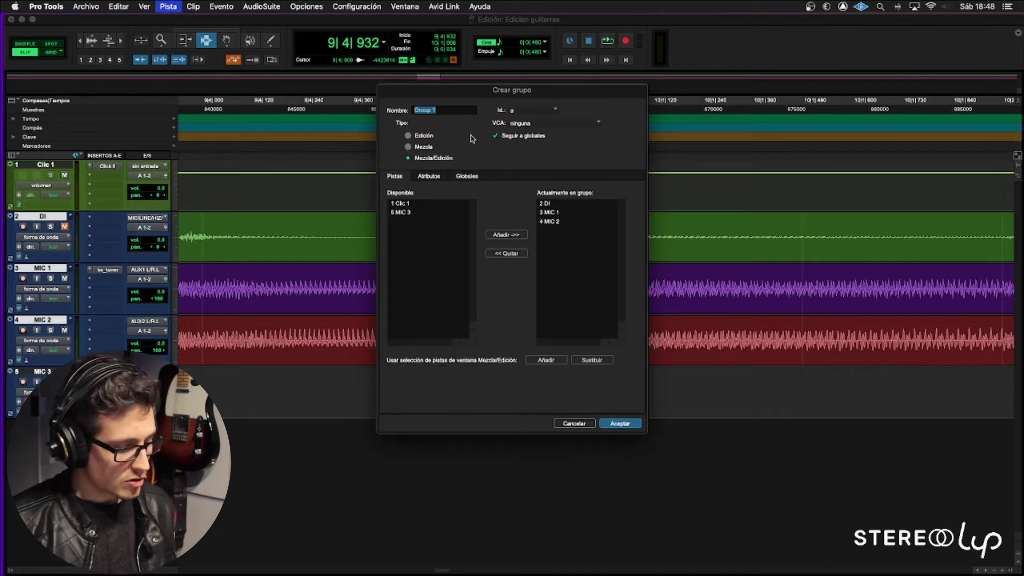
pyautogui.moveTo(486, 92); pyautogui.dragTo(451, 149)
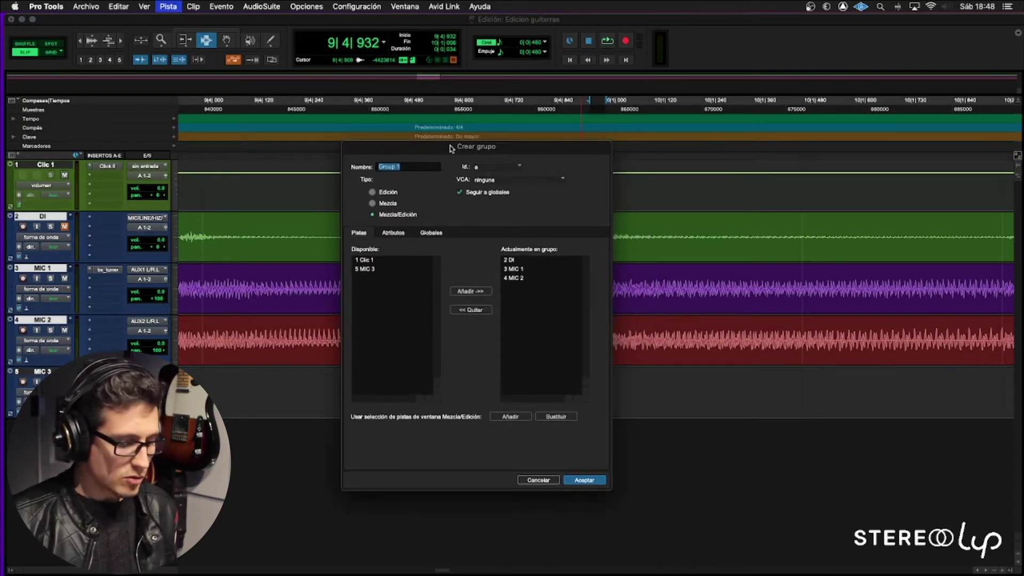
pyautogui.click(501, 168)
pyautogui.moveTo(501, 169)
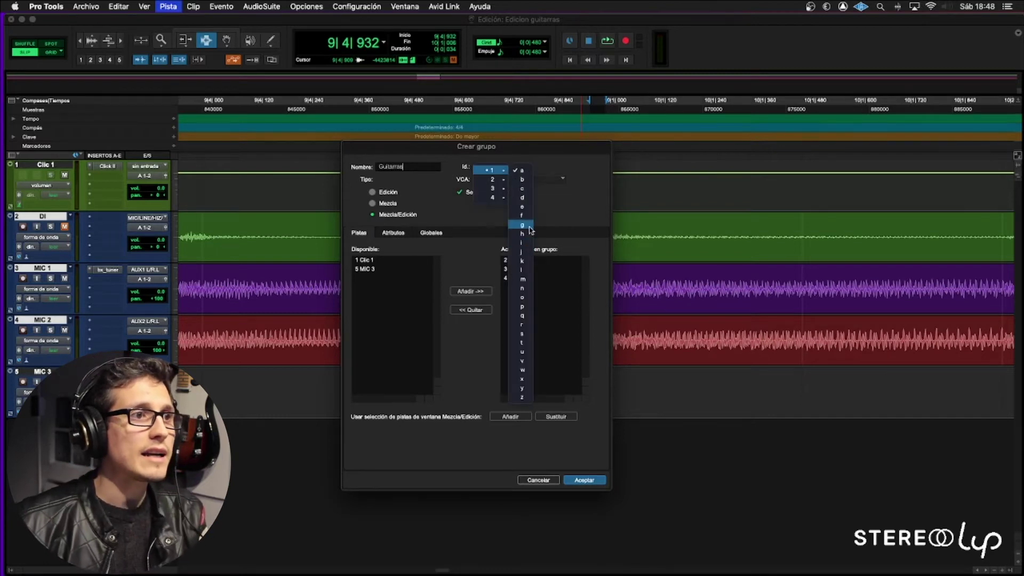
pyautogui.click(522, 225)
pyautogui.click(577, 480)
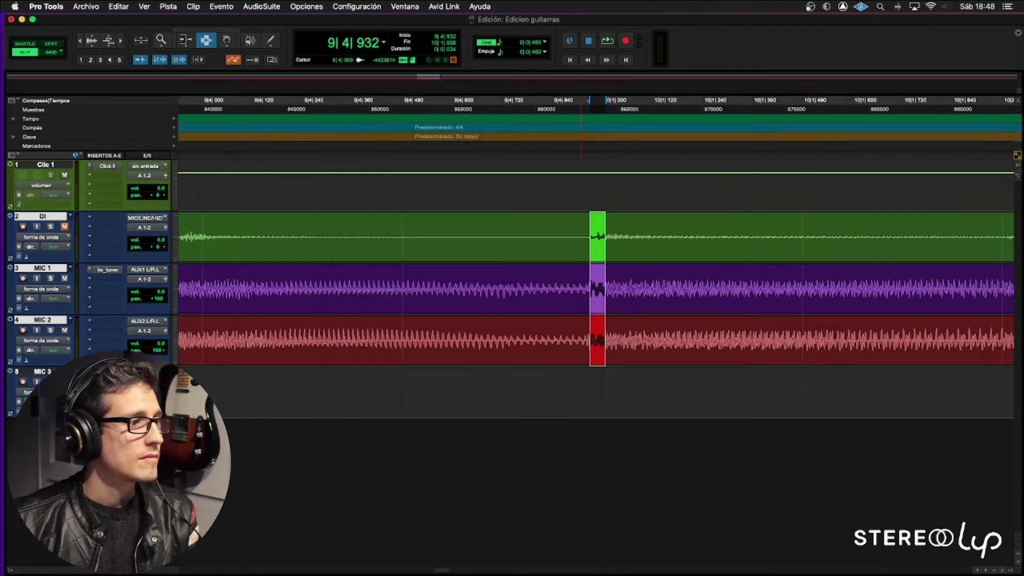
# Step: Show the groups list, enable its keyboard focus, and toggle the Guitarras group off and back on
pyautogui.click(12, 569)
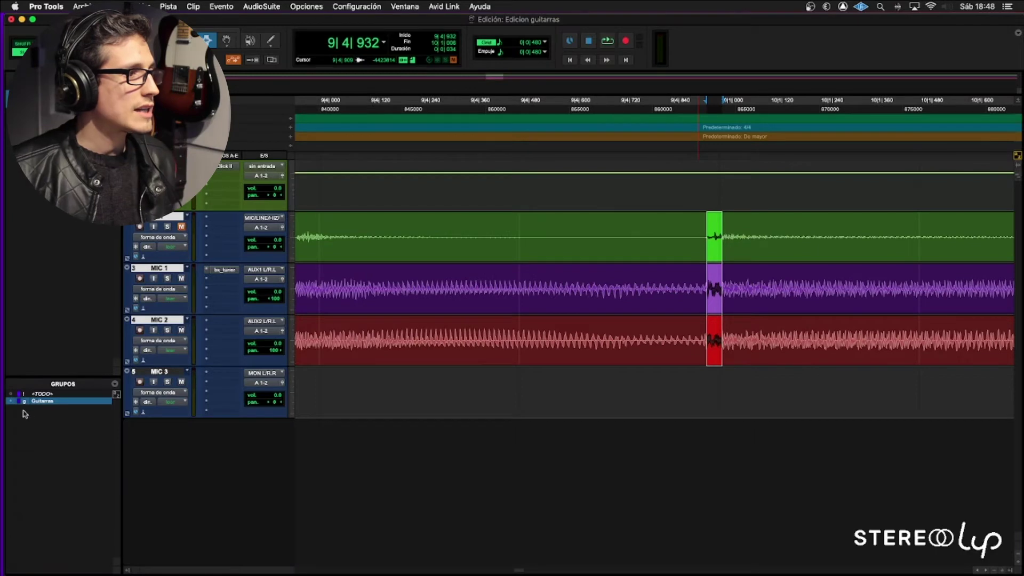
pyautogui.click(116, 394)
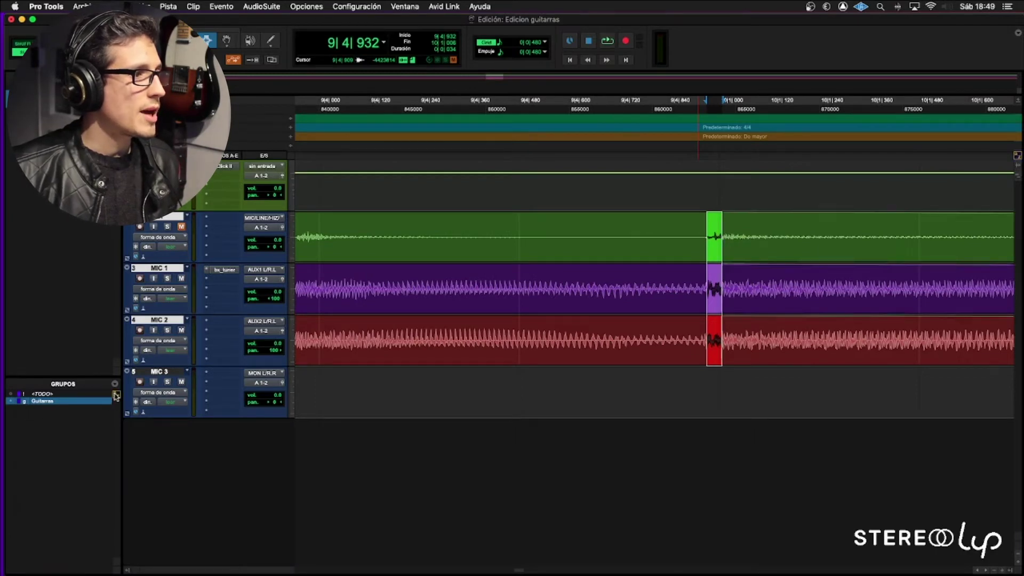
pyautogui.press('g')
pyautogui.click(76, 401)
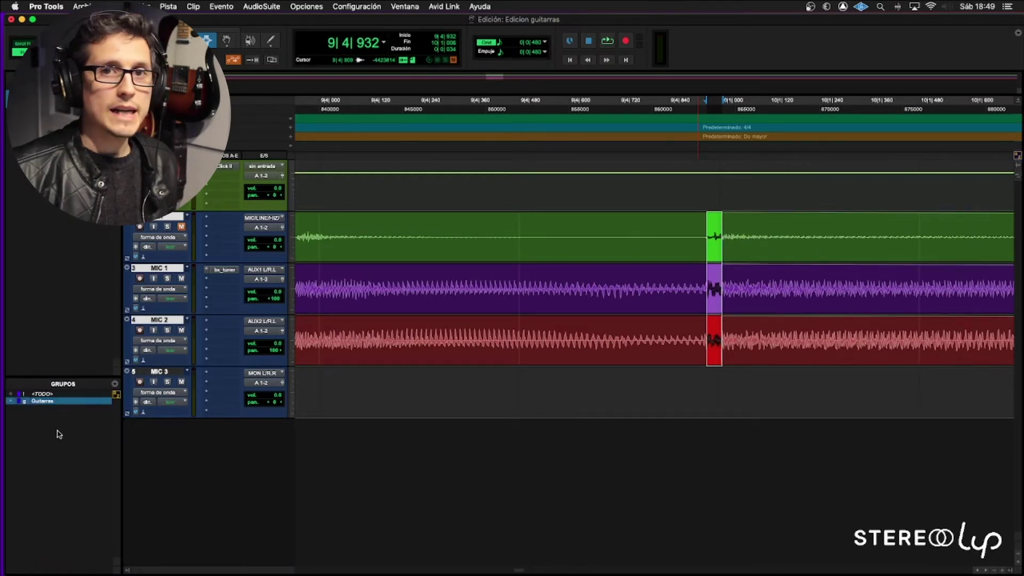
# Step: Highlight a stretch of the grouped guitar tracks to check that they are selected together
pyautogui.click(711, 306)
pyautogui.hscroll(3, 692, 306)
pyautogui.click(641, 307)
pyautogui.press('r')
pyautogui.moveTo(570, 301); pyautogui.dragTo(655, 295)
# Step: Try deleting the stretch from 9|3|870 to 9|4|064 on the grouped tracks and shifting the following clips, and undo both edits
pyautogui.click(412, 246)
pyautogui.moveTo(402, 245); pyautogui.dragTo(436, 245)
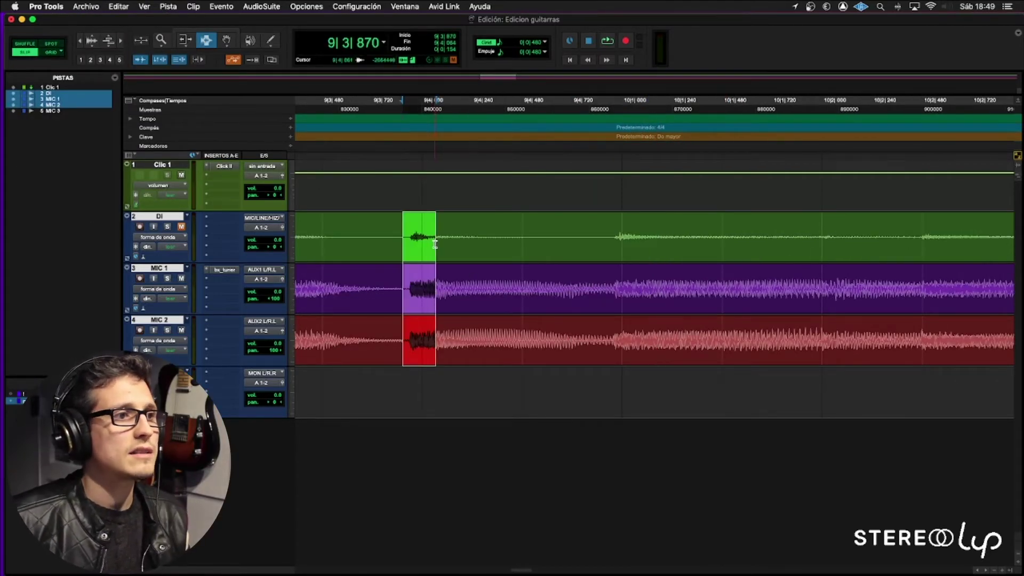
pyautogui.press('Delete')
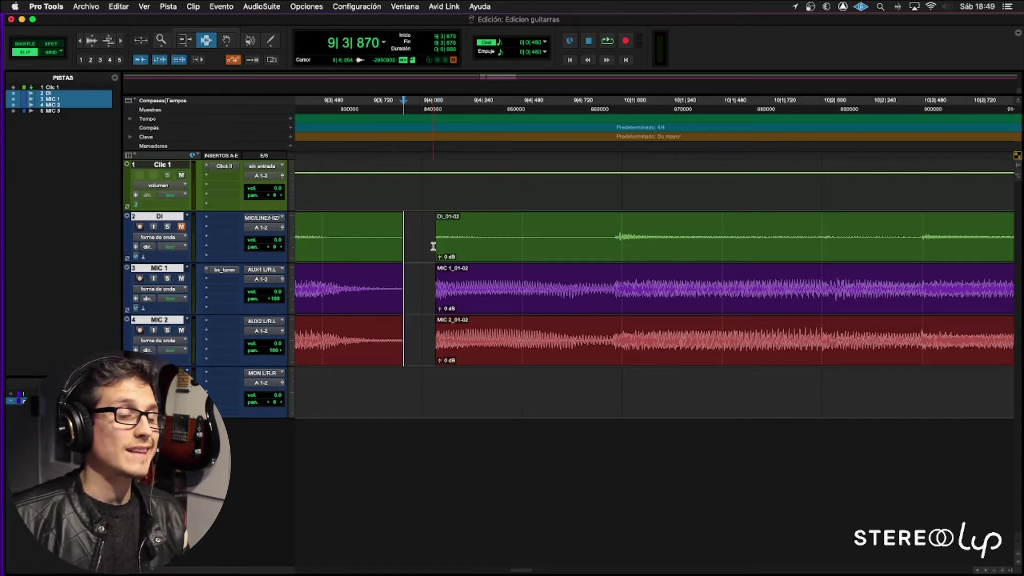
pyautogui.press('F8')
pyautogui.moveTo(470, 300); pyautogui.dragTo(460, 301)
pyautogui.press('super+z')
pyautogui.press('super+z')
# Step: Highlight the stretch around the bar 9 beat 4 grid line, from 9|3|956 to 9|4|010, on the grouped guitar tracks
pyautogui.click(420, 293)
pyautogui.press('F7')
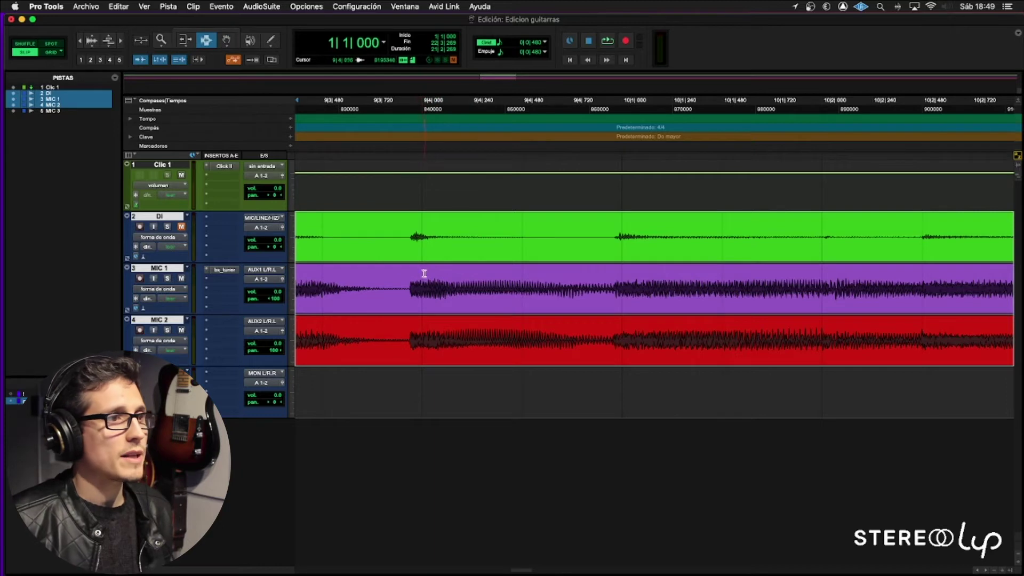
pyautogui.click(416, 276)
pyautogui.press('t')
pyautogui.hscroll(5, 451, 274)
pyautogui.click(493, 272)
pyautogui.hscroll(3, 527, 270)
pyautogui.press('F4')
pyautogui.click(467, 236)
pyautogui.press('F2')
pyautogui.moveTo(469, 243); pyautogui.dragTo(490, 225)
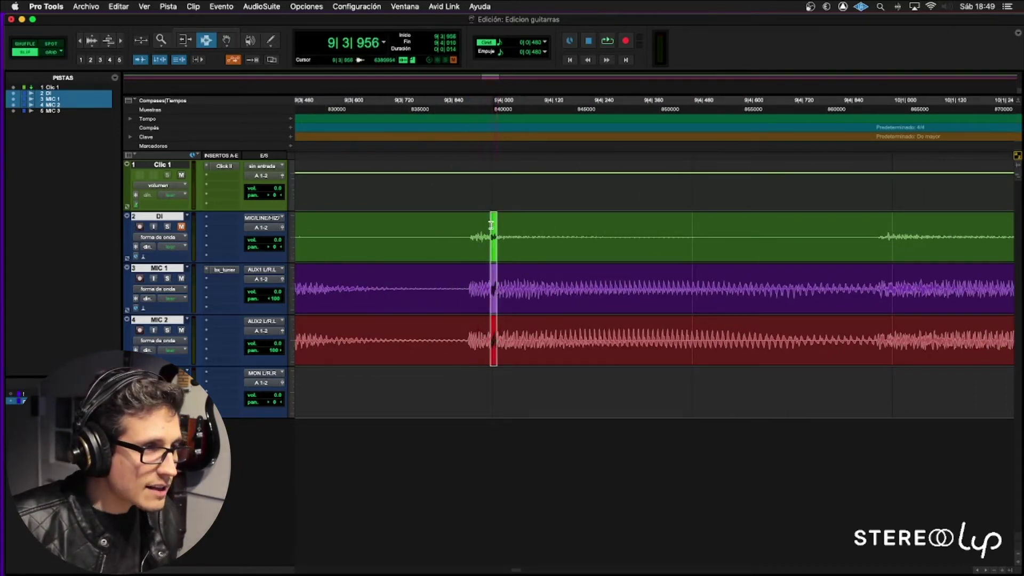
# Step: Separate the grouped guitar clips at 9|3|899, just before the note attack
pyautogui.click(464, 238)
pyautogui.click(468, 236)
pyautogui.press('b')
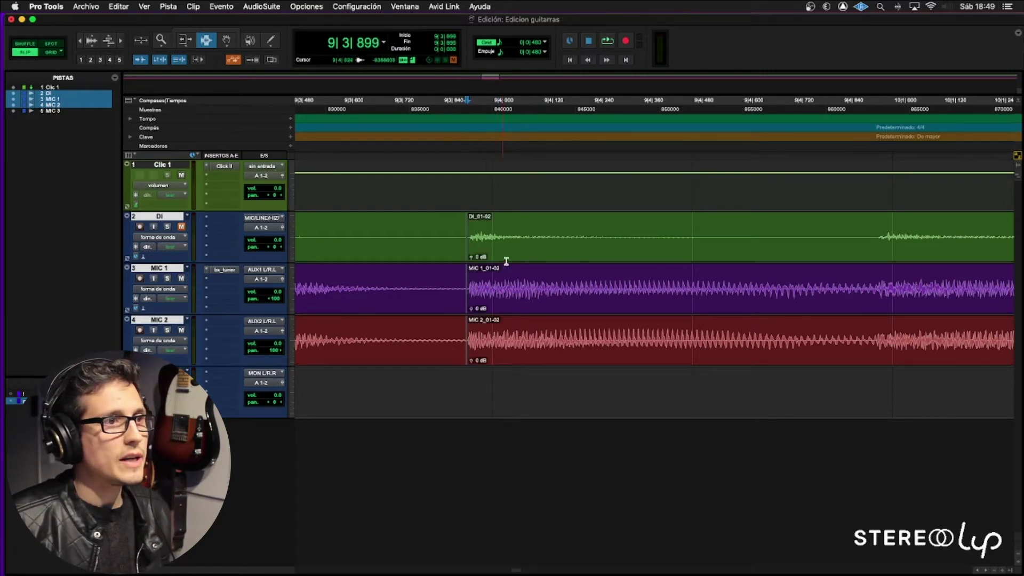
# Step: Separate the grouped guitar clips again at 9|4|145 and select the clips holding the note attack
pyautogui.click(553, 242)
pyautogui.press('b')
pyautogui.press('F8')
pyautogui.click(490, 266)
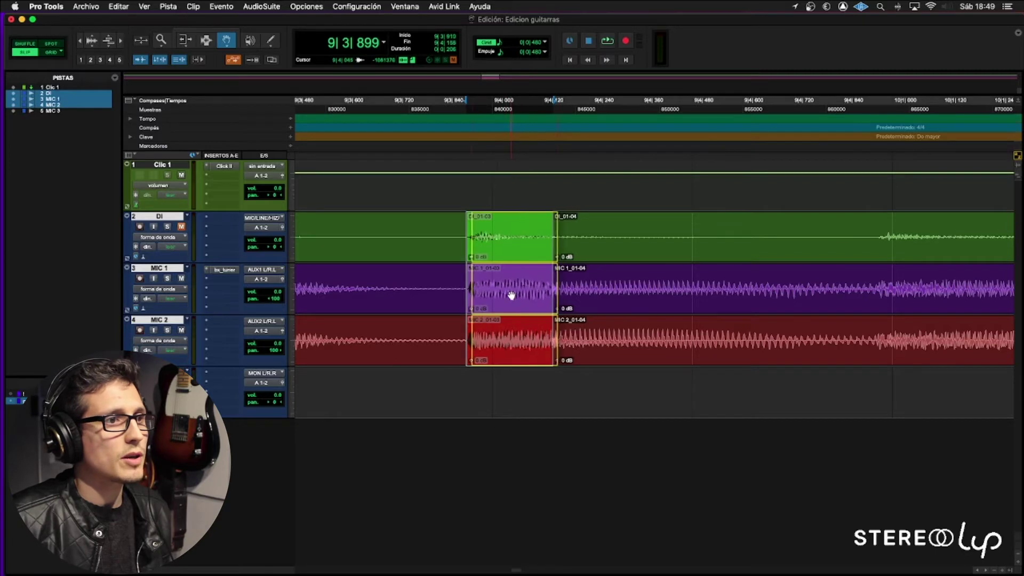
# Step: Try moving the separated attack clips freely, and in Grid mode place them at 9|4|000
pyautogui.moveTo(501, 297); pyautogui.dragTo(509, 204)
pyautogui.press('F4')
pyautogui.moveTo(498, 269); pyautogui.dragTo(550, 285)
pyautogui.moveTo(526, 286); pyautogui.dragTo(527, 285)
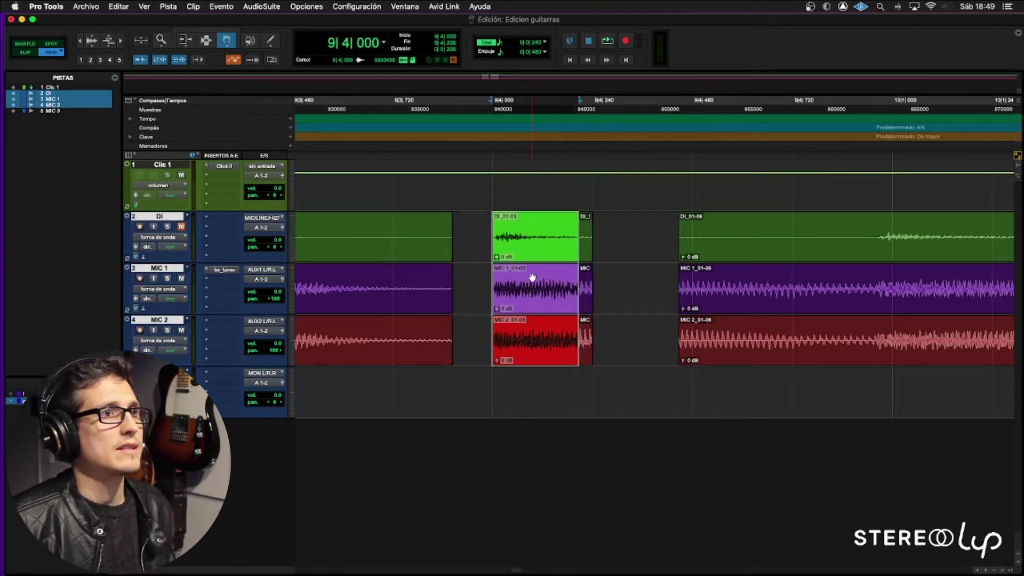
# Step: Reduce the grid value to 0|0|060, try moving the attack clips along it, and undo the clip moves
pyautogui.hotkey('ctrl', 'alt', '-')
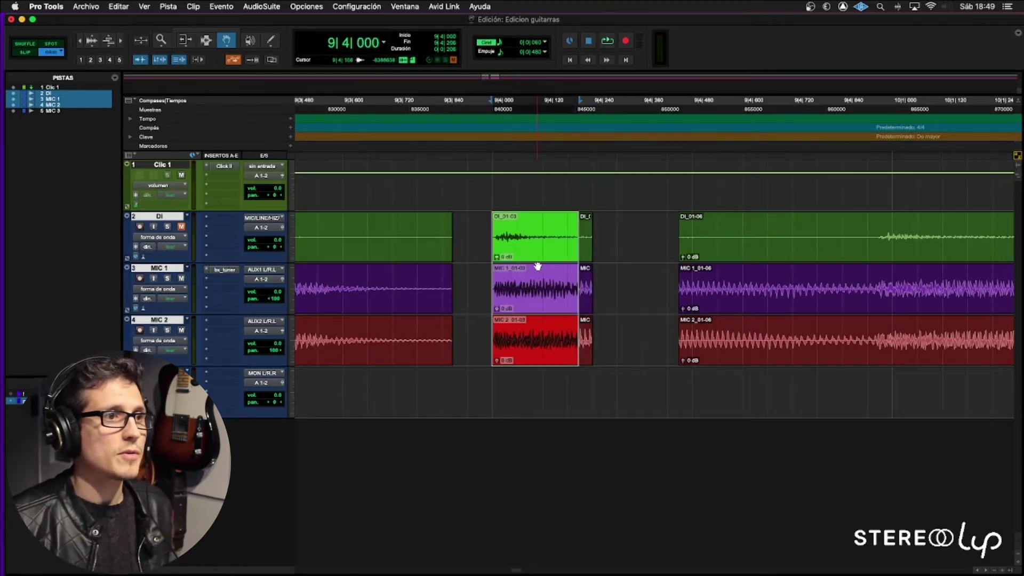
pyautogui.hotkey('ctrl', 'alt', '-')
pyautogui.moveTo(538, 266); pyautogui.dragTo(568, 265)
pyautogui.press('super+z')
pyautogui.press('super+z')
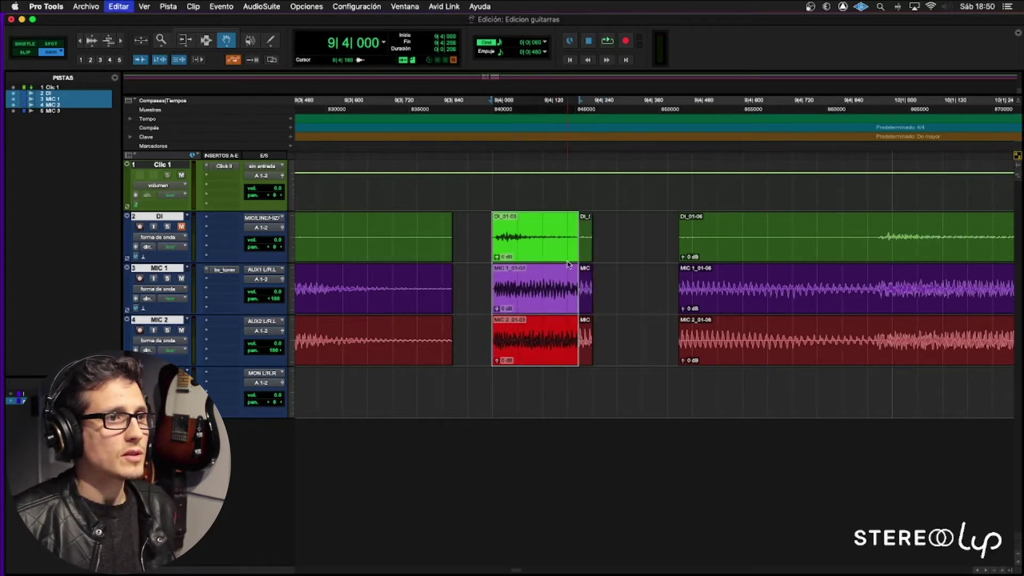
pyautogui.press('super+z')
pyautogui.press('super+z')
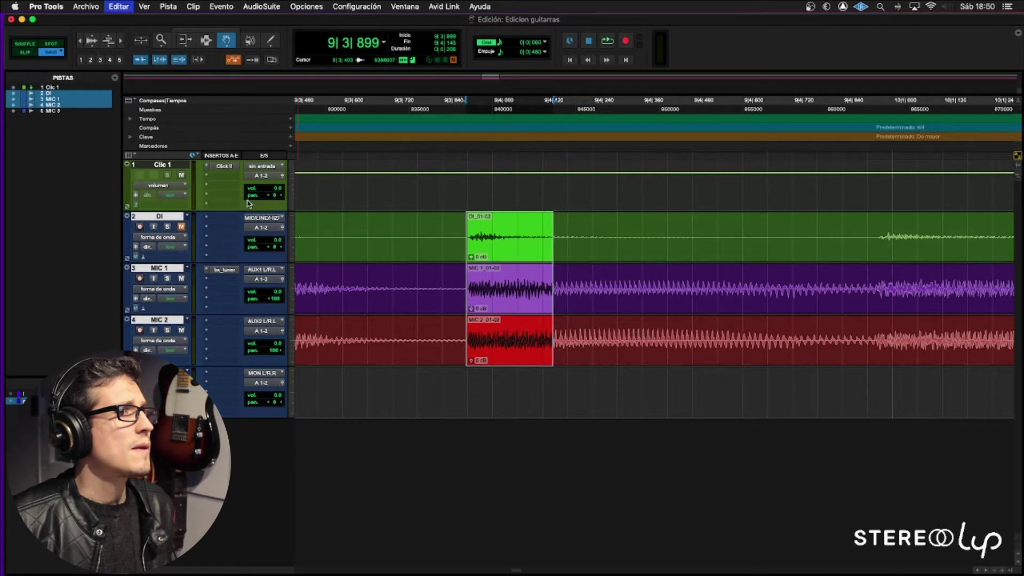
# Step: Set the grid value to 0|0|240 and move the separated attack clips to start at 9|3|933
pyautogui.click(29, 52)
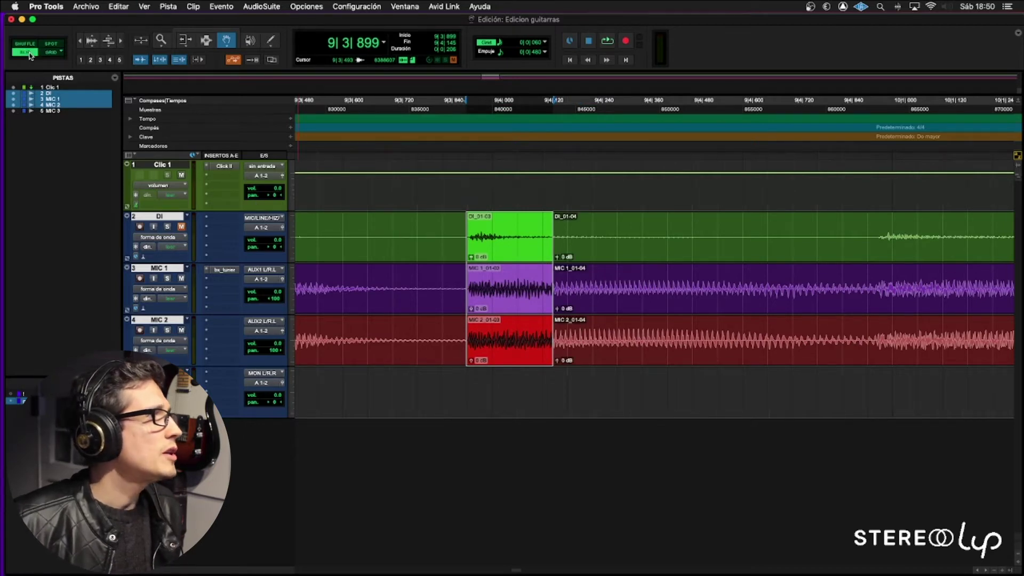
pyautogui.press('F4')
pyautogui.hotkey('ctrl', 'alt', '+')
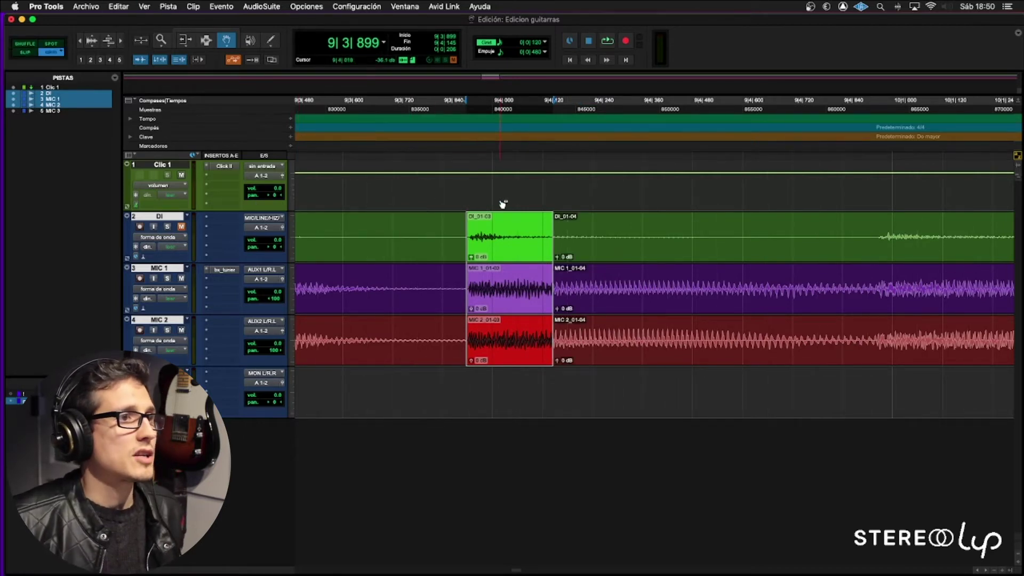
pyautogui.hotkey('ctrl', 'alt', '+')
pyautogui.moveTo(480, 303); pyautogui.dragTo(501, 274)
# Step: Close the gap before the moved attack clips by trimming the adjoining clip edges to meet at 9|3|895
pyautogui.click(186, 41)
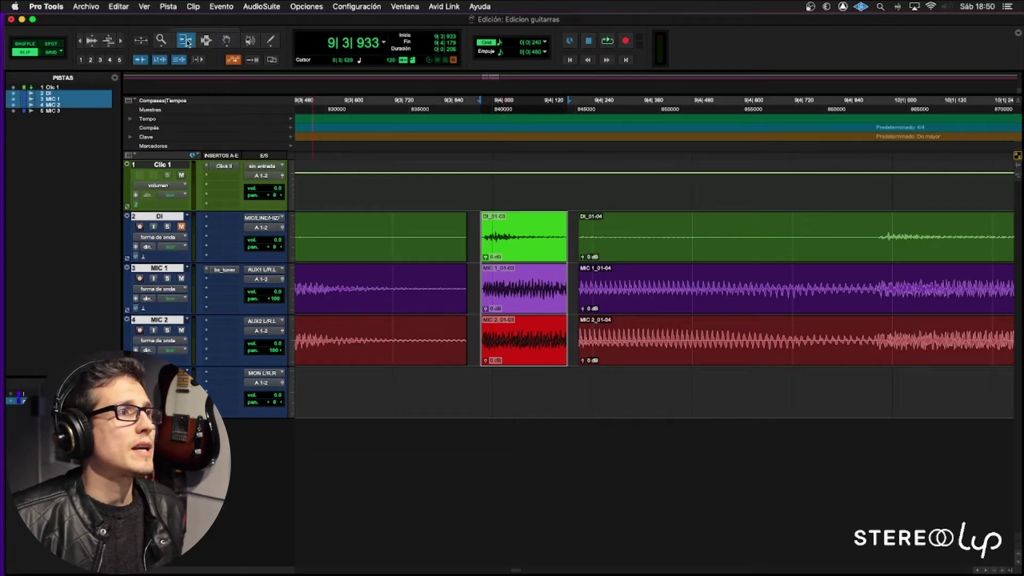
pyautogui.moveTo(483, 295); pyautogui.dragTo(474, 296)
pyautogui.moveTo(463, 297); pyautogui.dragTo(470, 297)
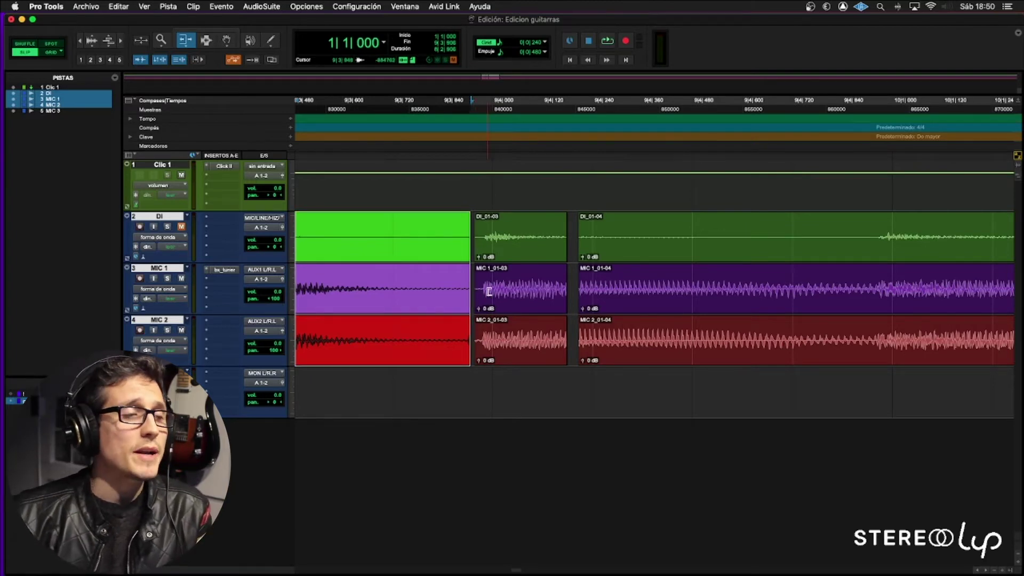
pyautogui.moveTo(466, 292); pyautogui.dragTo(477, 294)
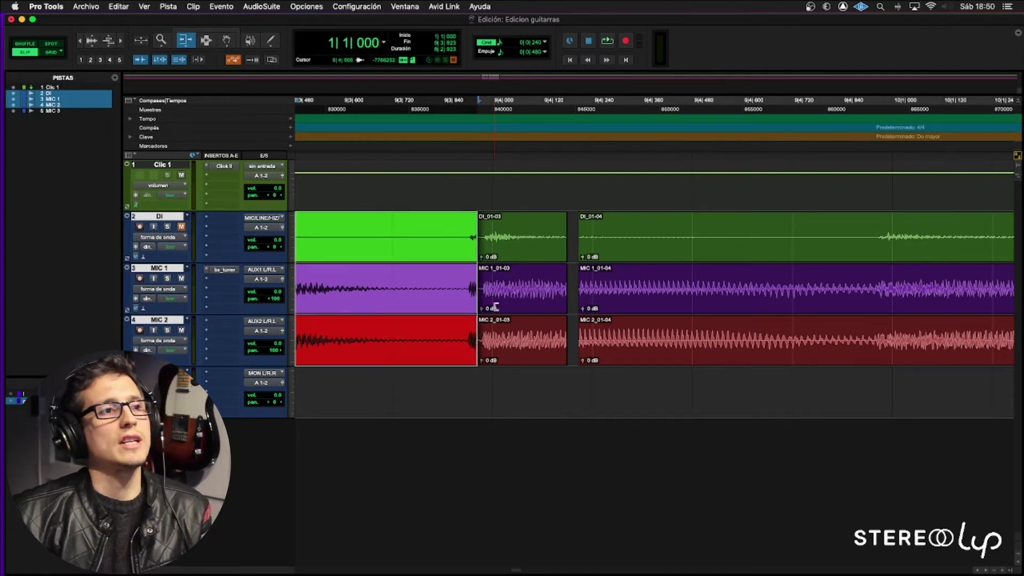
pyautogui.moveTo(477, 292); pyautogui.dragTo(466, 292)
pyautogui.press('t')
pyautogui.press('t')
pyautogui.press('t')
pyautogui.press('F7')
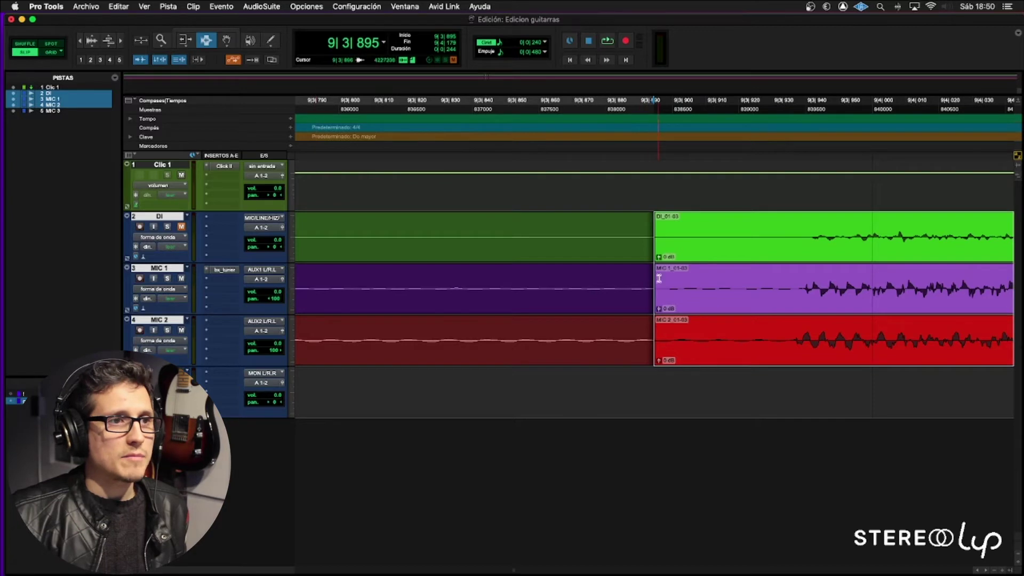
# Step: Crossfade the join before the attack clips from 9|3|893 to 9|3|896 on the DI, MIC 1 and MIC 2 tracks
pyautogui.moveTo(658, 279); pyautogui.dragTo(648, 281)
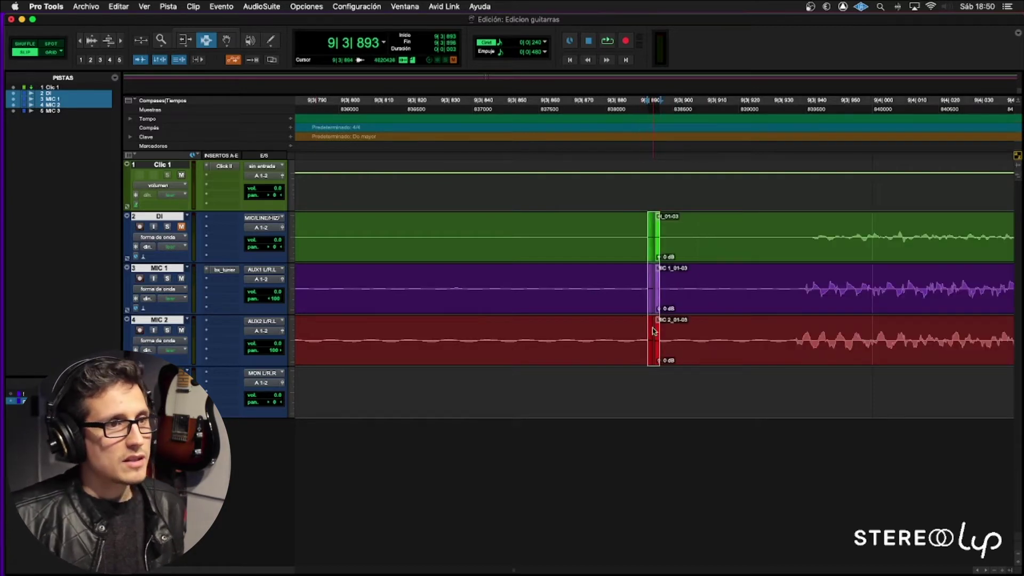
pyautogui.press('ctrl+super+f')
pyautogui.click(636, 329)
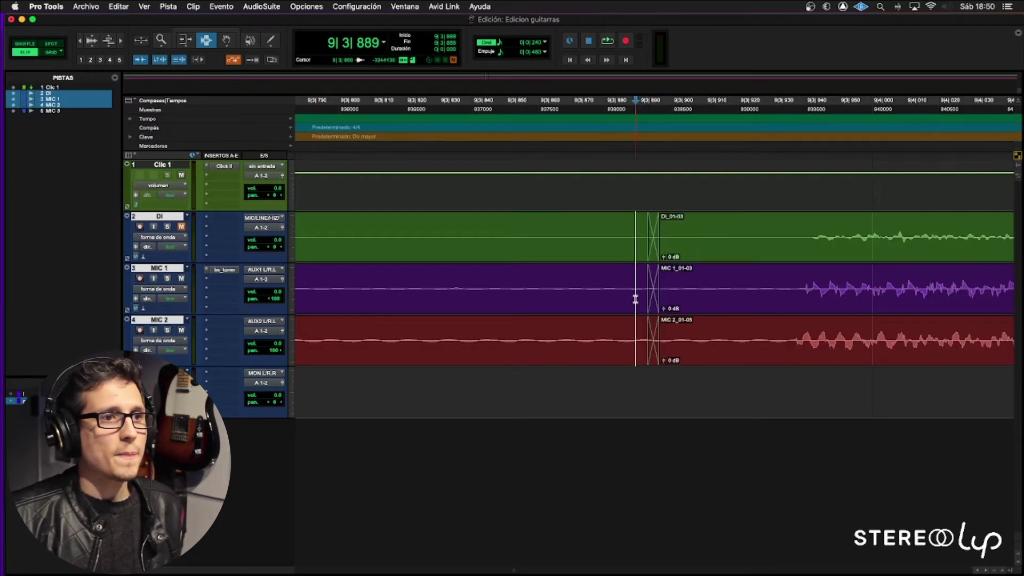
# Step: Activate the Smart Tool and extend the end of the moved attack clips to 9|4|196
pyautogui.click(208, 34)
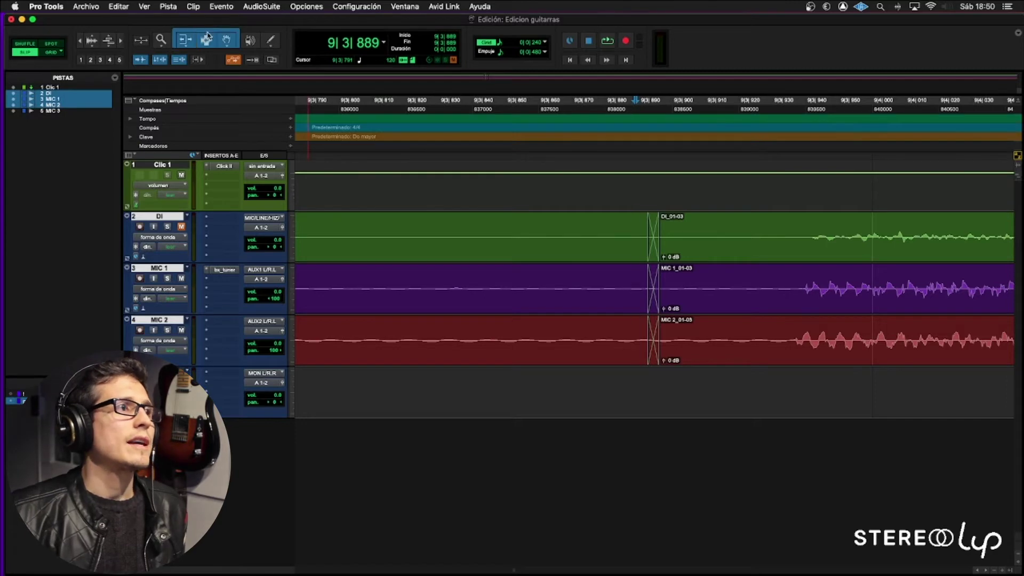
pyautogui.doubleClick(707, 267)
pyautogui.press('super+bracketleft')
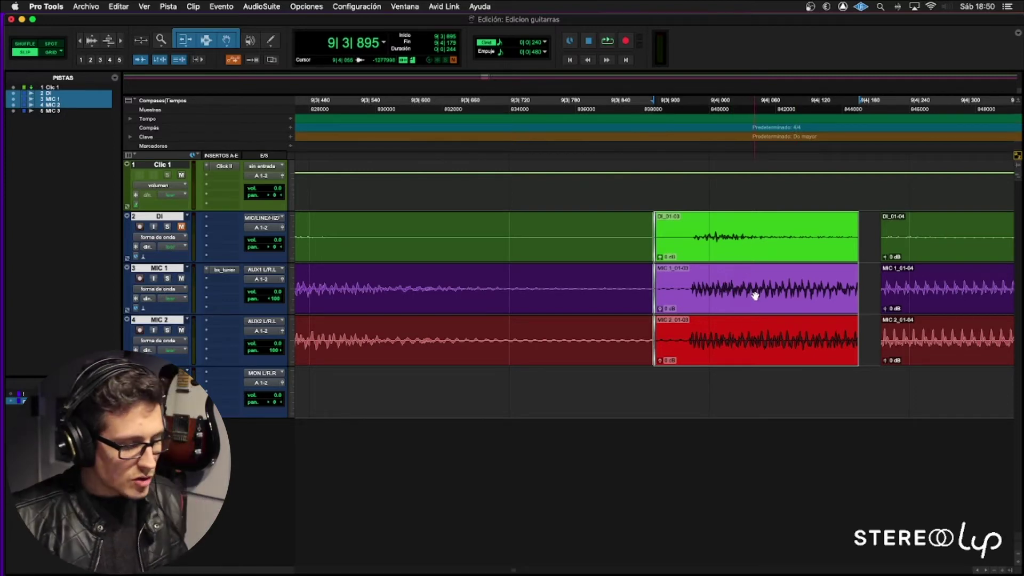
pyautogui.hscroll(5, 750, 256)
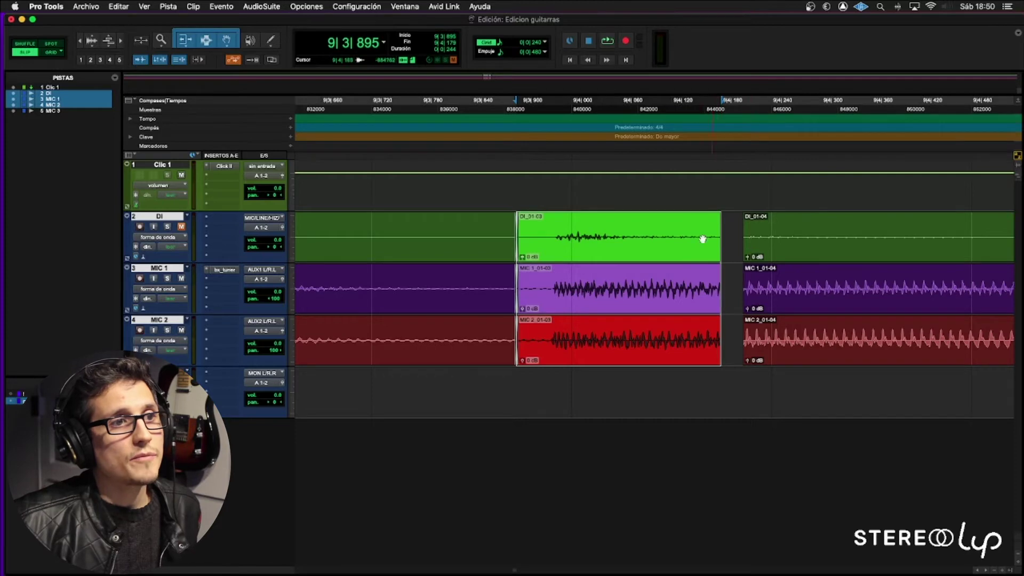
pyautogui.moveTo(717, 281); pyautogui.dragTo(733, 282)
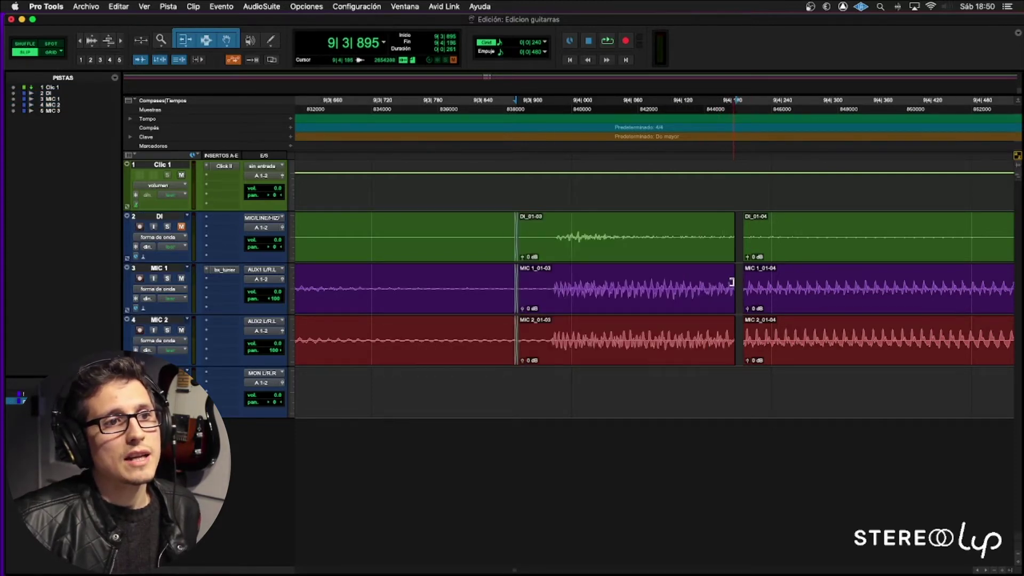
# Step: Try the Smart Tool's selection and grab zones on the clips following the attack, selecting them whole
pyautogui.hscroll(3, 731, 282)
pyautogui.moveTo(706, 288); pyautogui.dragTo(820, 286)
pyautogui.click(820, 287)
pyautogui.click(801, 287)
pyautogui.doubleClick(775, 292)
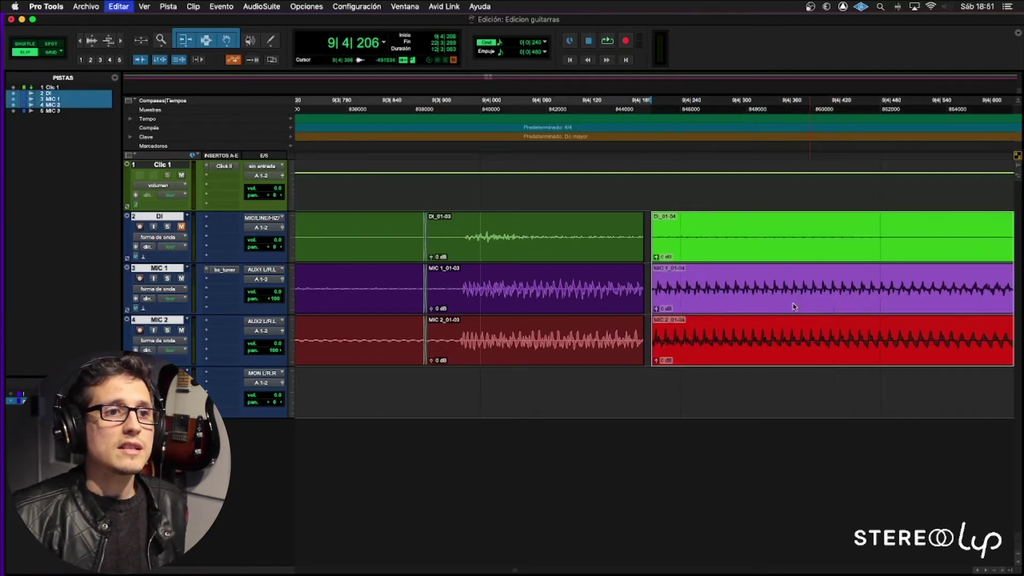
pyautogui.moveTo(779, 340); pyautogui.dragTo(768, 311)
# Step: Try a long fade-in on the following clips and a fade-out on the attack clips, and undo both
pyautogui.moveTo(656, 216); pyautogui.dragTo(921, 261)
pyautogui.press('super+z')
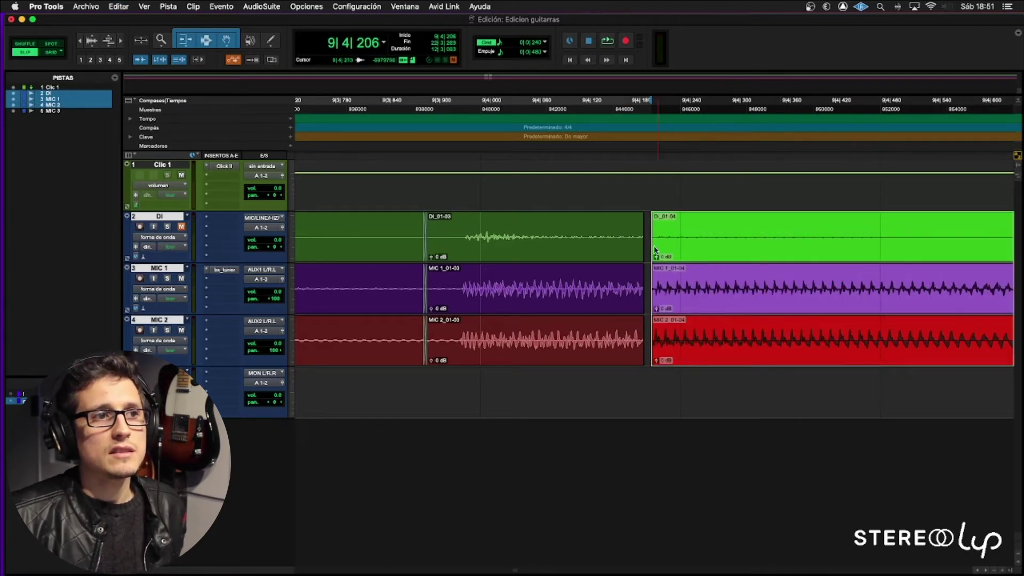
pyautogui.moveTo(642, 217); pyautogui.dragTo(535, 234)
pyautogui.press('super+z')
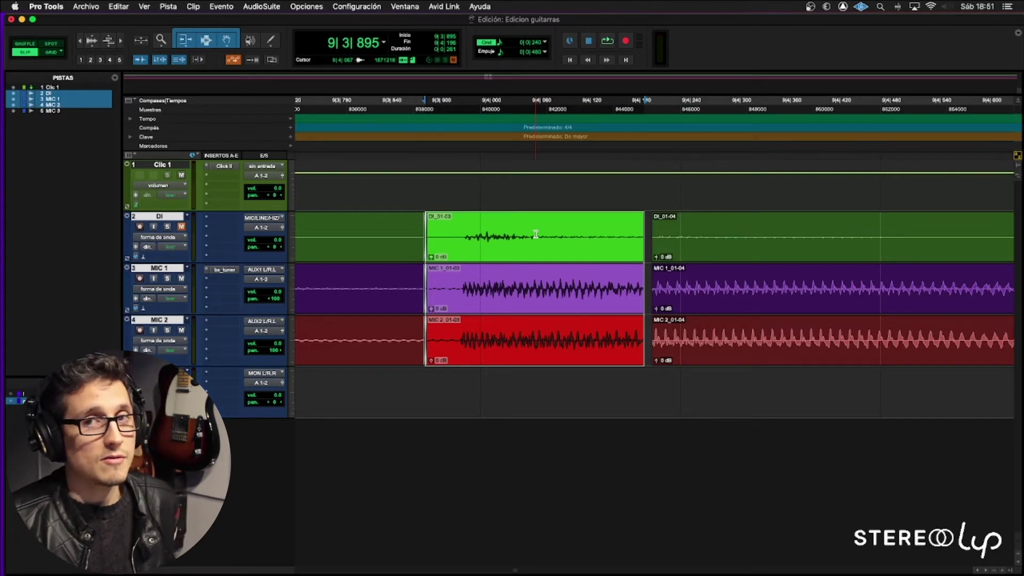
pyautogui.click(535, 233)
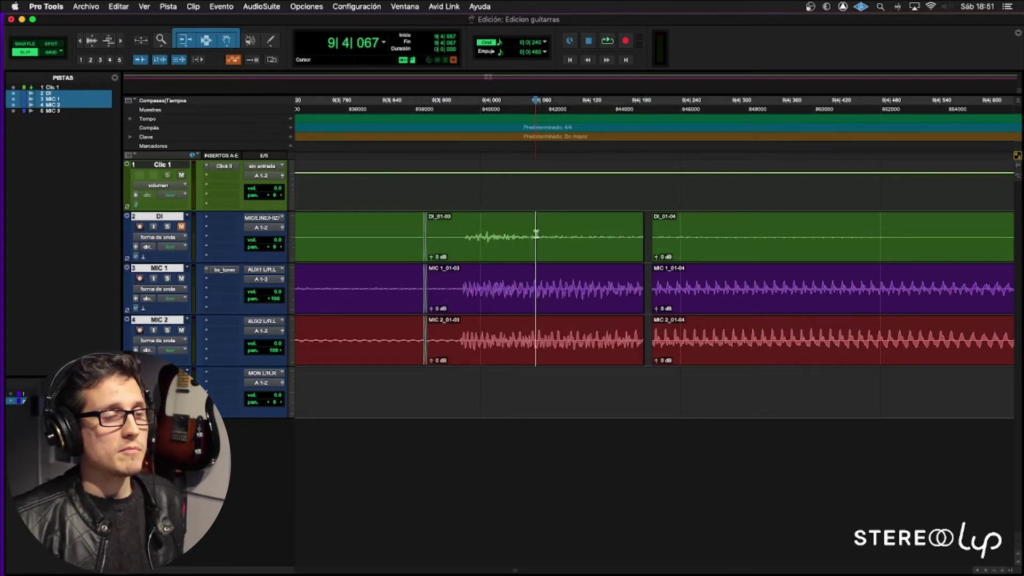
# Step: Try pulling the start of the following clips back across the gap, and undo it
pyautogui.hscroll(2, 549, 228)
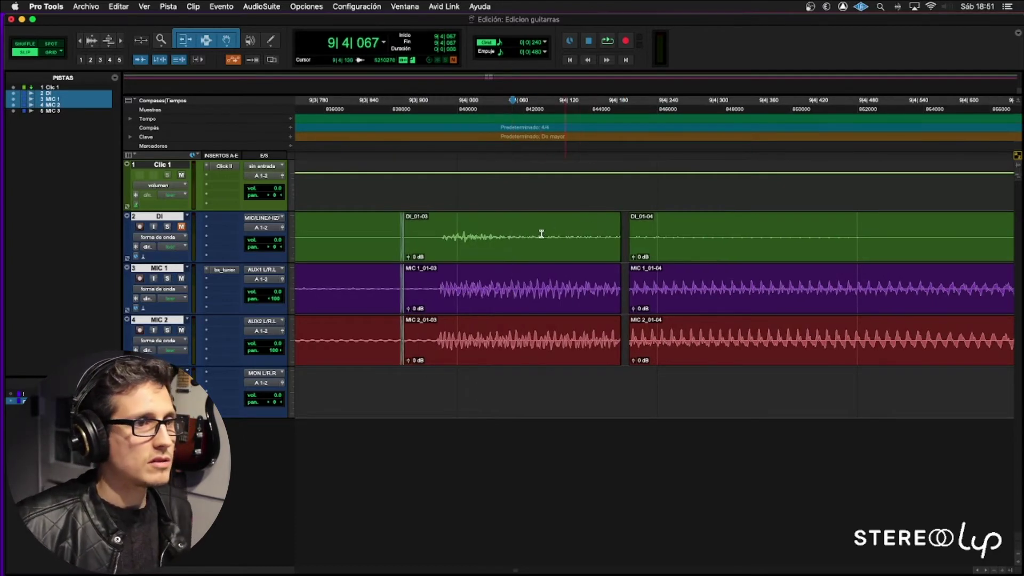
pyautogui.click(630, 230)
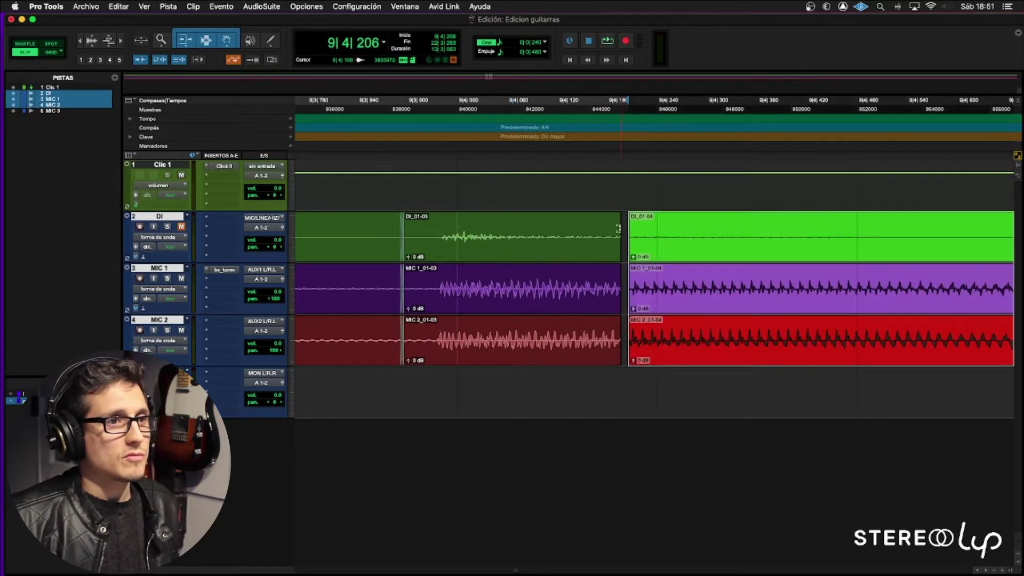
pyautogui.moveTo(632, 230); pyautogui.dragTo(622, 230)
pyautogui.press('super+z')
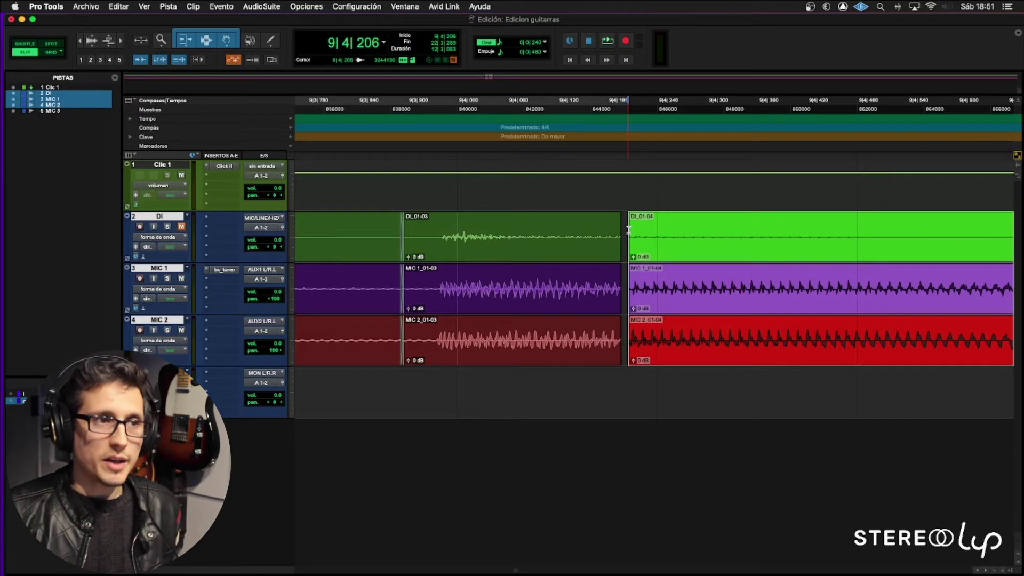
# Step: Use the Trim tool to extend the end of the attack clips to 9|4|208, closing the gap before the following clips
pyautogui.press('F6')
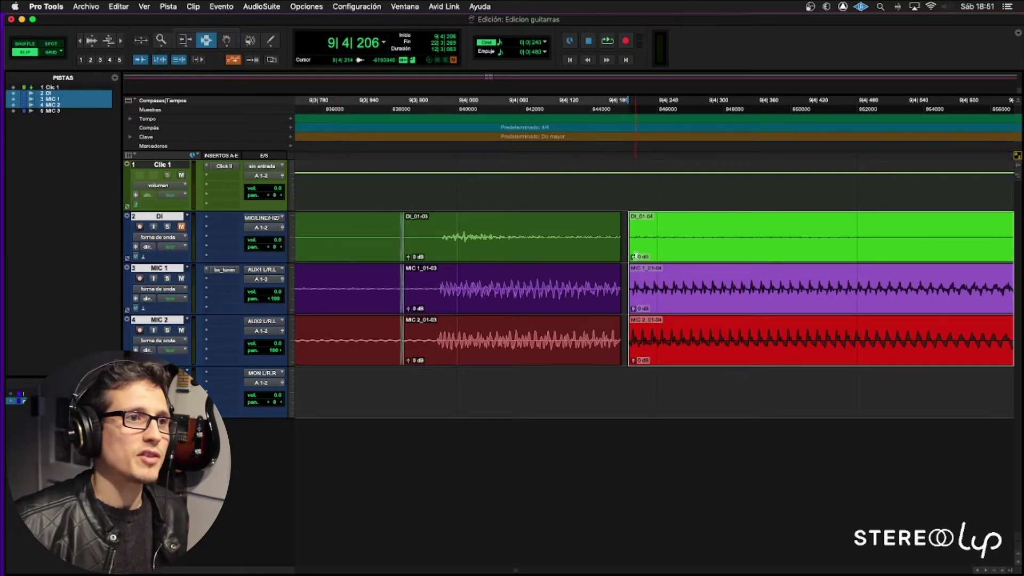
pyautogui.press('t')
pyautogui.click(651, 243)
pyautogui.press('t')
pyautogui.press('F6')
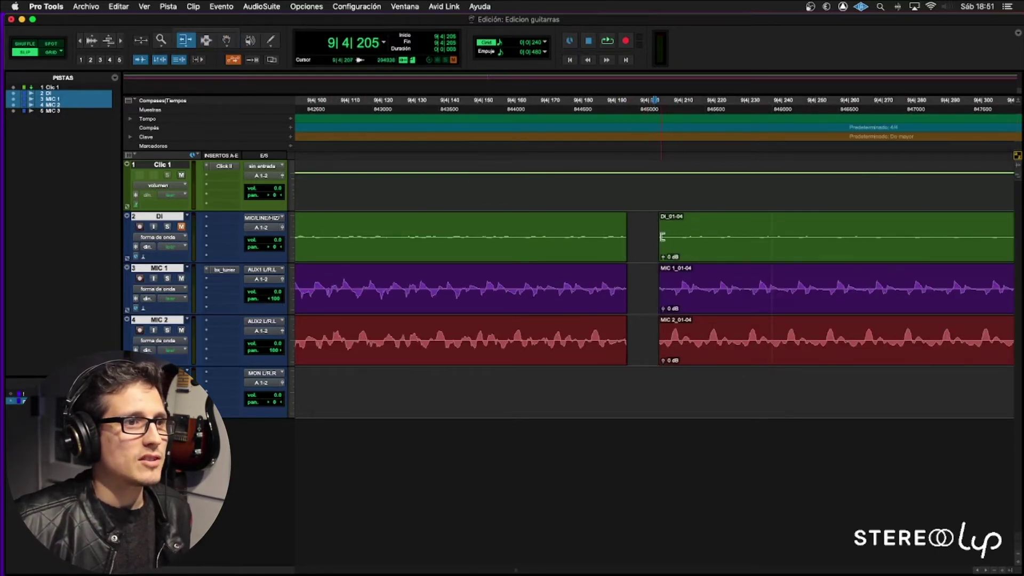
pyautogui.moveTo(621, 238); pyautogui.dragTo(664, 234)
pyautogui.press('t')
pyautogui.press('t')
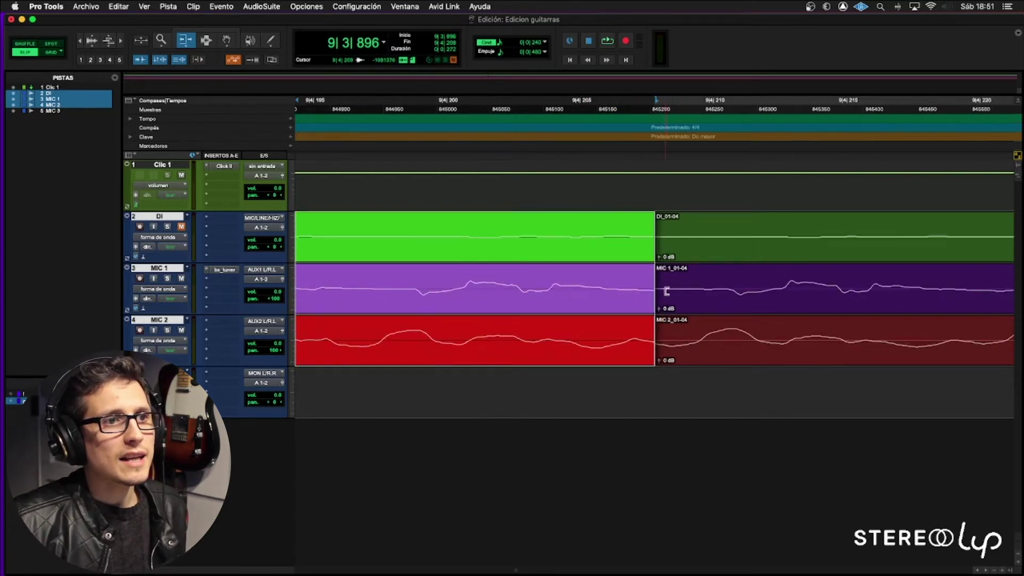
# Step: Crossfade the join between the attack clips and the following clips on all three grouped tracks
pyautogui.press('F7')
pyautogui.moveTo(666, 286); pyautogui.dragTo(625, 292)
pyautogui.hotkey('ctrl', 'f')
pyautogui.click(651, 300)
# Step: Play back the edited passage from 9|2|218 to hear the corrected attack and its crossfades
pyautogui.press('r')
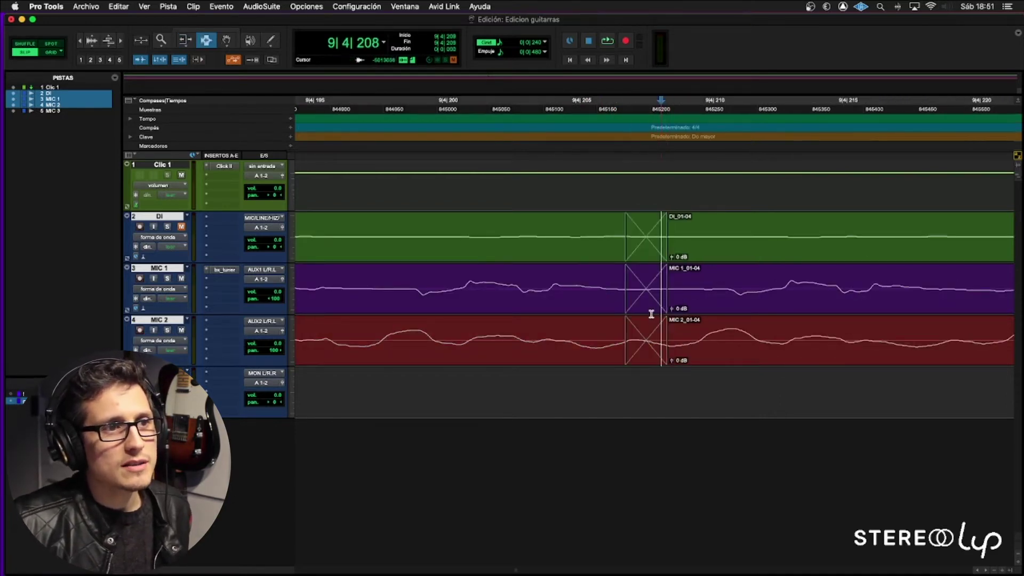
pyautogui.press('r')
pyautogui.press('r')
pyautogui.press('r')
pyautogui.press('r')
pyautogui.press('r')
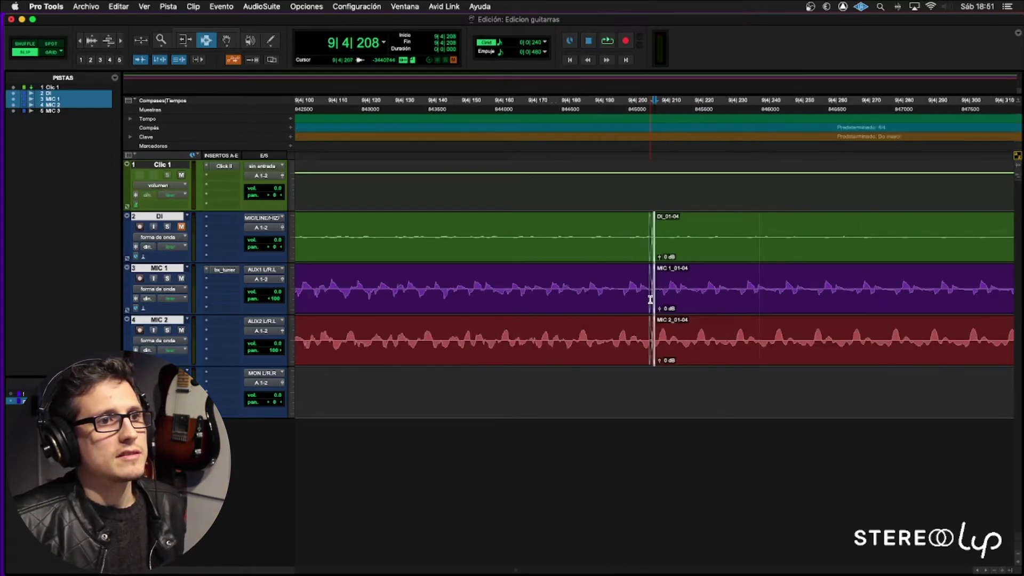
pyautogui.press('r')
pyautogui.click(534, 262)
pyautogui.press('space')
pyautogui.press('space')
pyautogui.press('r')
pyautogui.click(455, 268)
pyautogui.press('space')
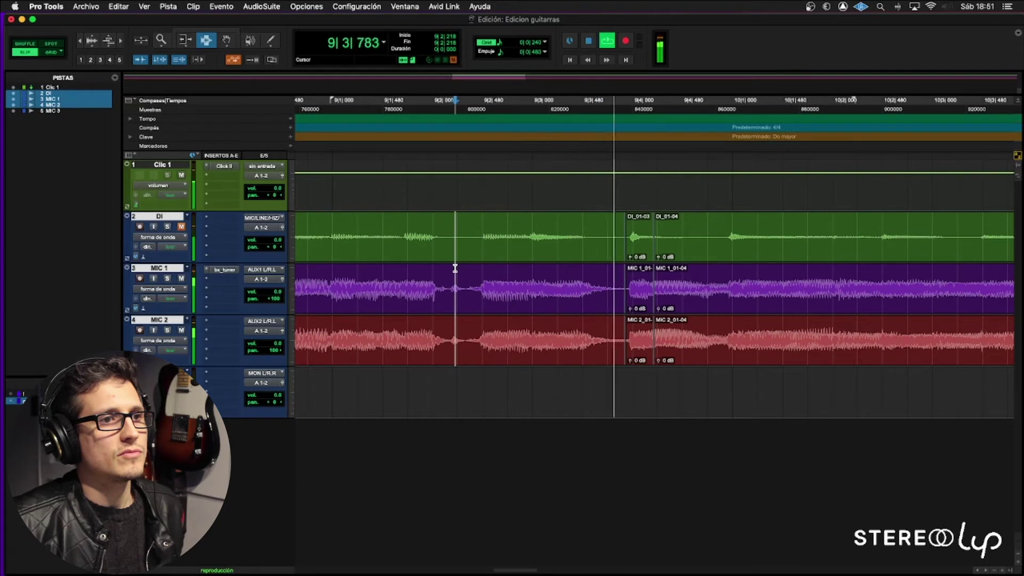
pyautogui.press('r')
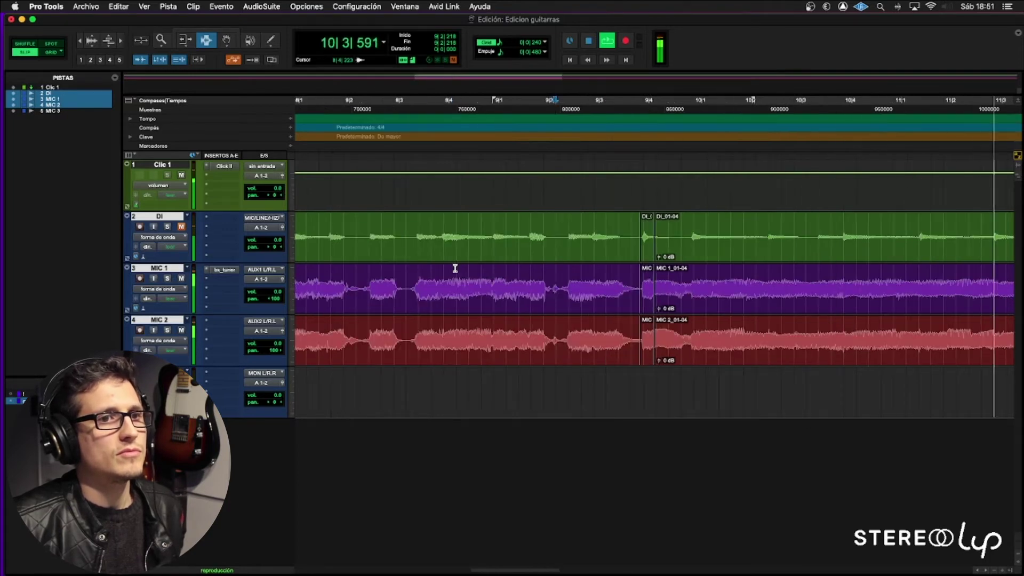
pyautogui.press('r')
pyautogui.press('space')
# Step: Play the grouped guitar tracks from 7|1|492 through the edited attack
pyautogui.click(387, 281)
pyautogui.press('space')
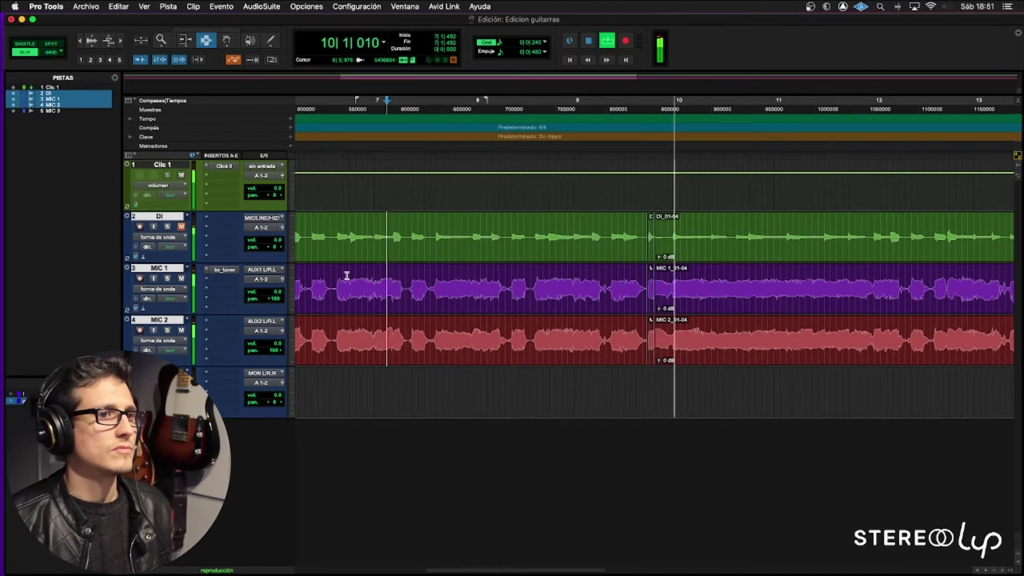
pyautogui.press('space')
# Step: Trim the start of the clips after the attack back over the whole attack section, replacing the moved attack clips
pyautogui.press('super+bracketright')
pyautogui.press('super+bracketright')
pyautogui.press('super+bracketright')
pyautogui.press('F6')
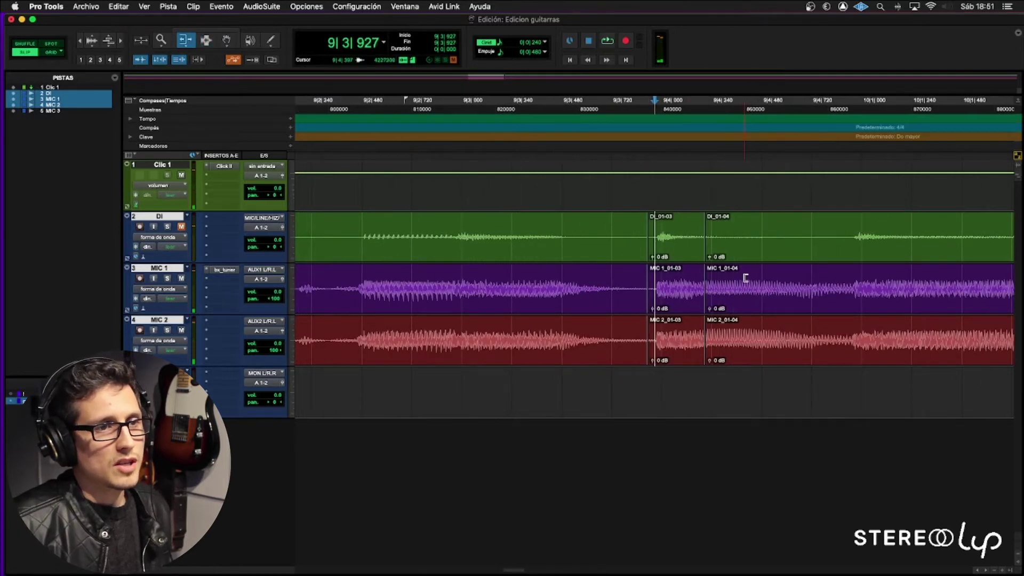
pyautogui.moveTo(744, 277); pyautogui.dragTo(631, 305)
pyautogui.press('F7')
pyautogui.click(651, 267)
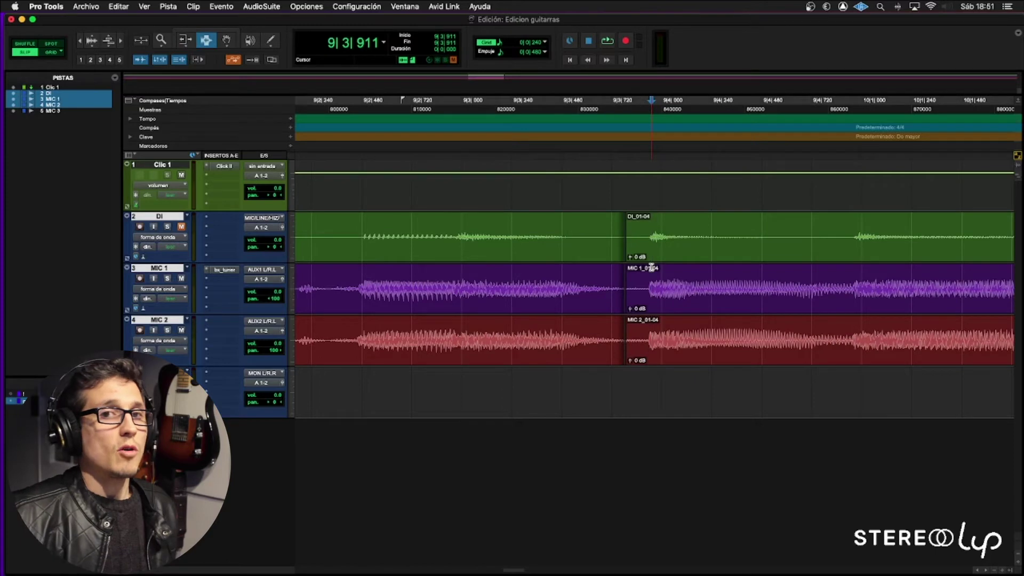
pyautogui.click(638, 277)
# Step: Clean up the remaining seam, select across it from 9|3|786 to 9|3|788 and heal the clip separation
pyautogui.press('super+bracketright')
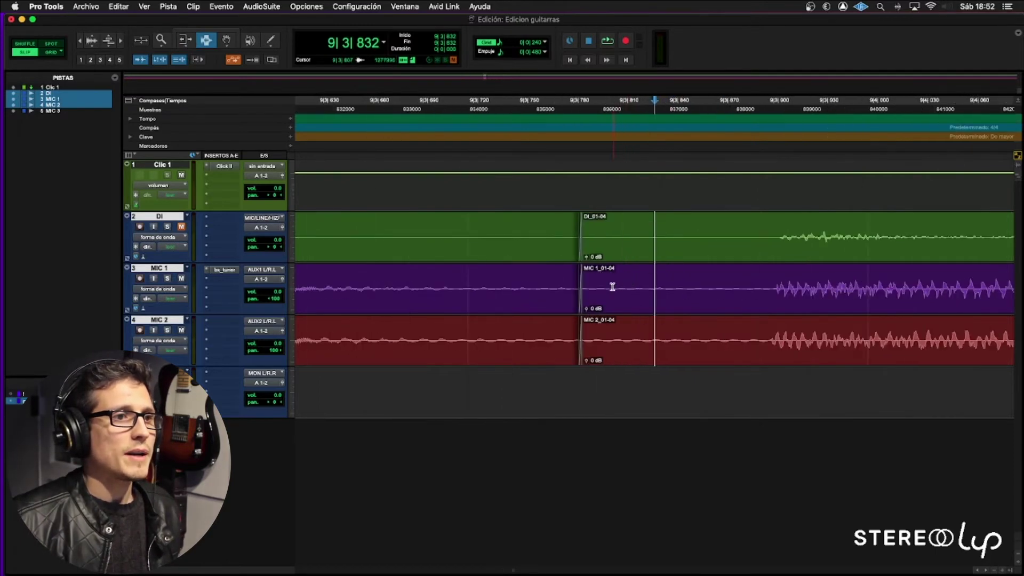
pyautogui.press('super+bracketright')
pyautogui.click(506, 286)
pyautogui.doubleClick(506, 286)
pyautogui.press('Delete')
pyautogui.press('super+bracketright')
pyautogui.press('super+bracketright')
pyautogui.press('super+bracketright')
pyautogui.moveTo(679, 283); pyautogui.dragTo(627, 283)
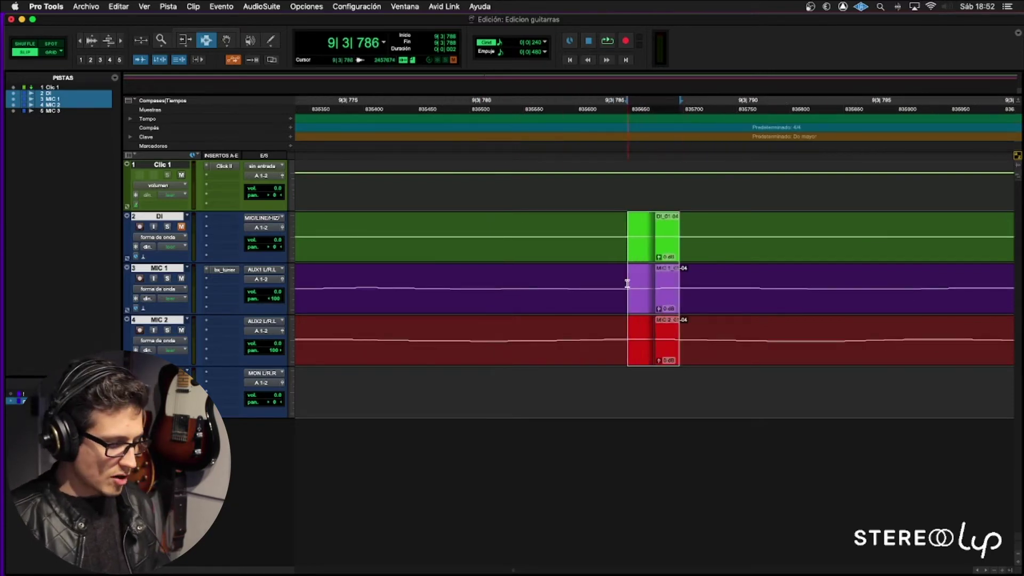
pyautogui.hotkey('ctrl', 'f')
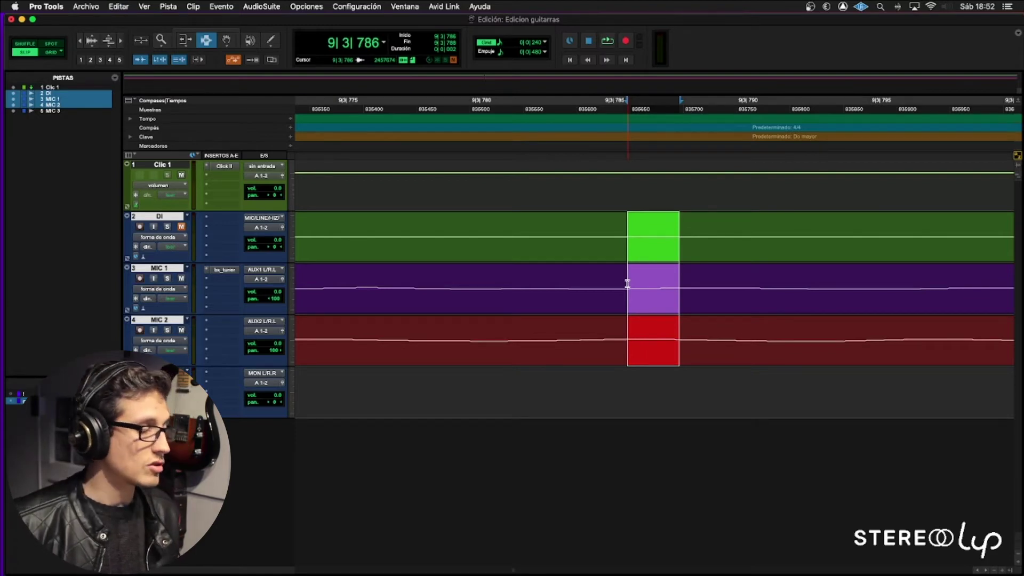
# Step: Switch to Grid mode and play the healed guitar passage from 9|2|407
pyautogui.press('super+bracketleft')
pyautogui.press('super+bracketleft')
pyautogui.press('super+bracketleft')
pyautogui.press('super+bracketleft')
pyautogui.press('super+bracketleft')
pyautogui.press('super+bracketleft')
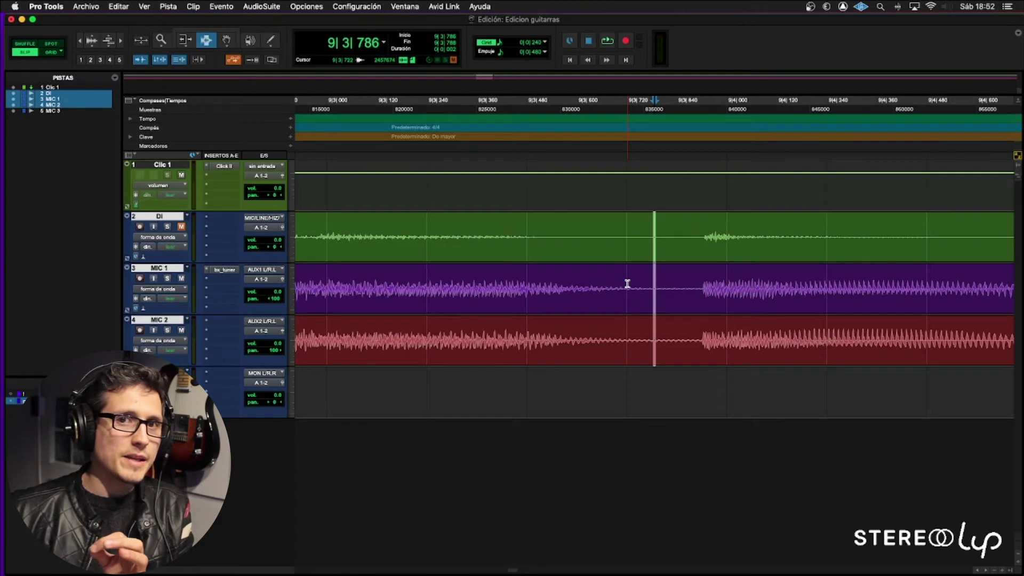
pyautogui.click(627, 283)
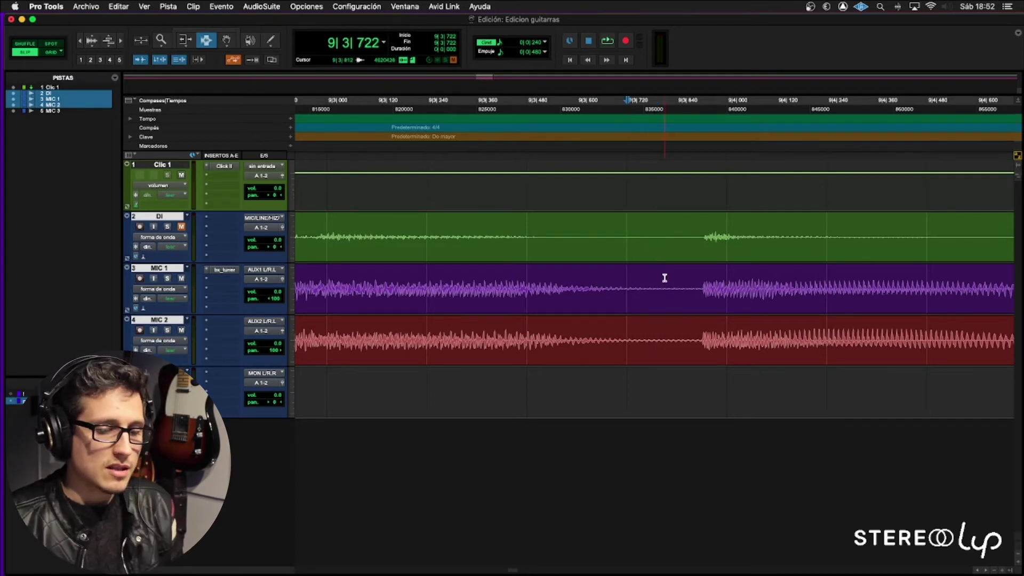
pyautogui.click(664, 278)
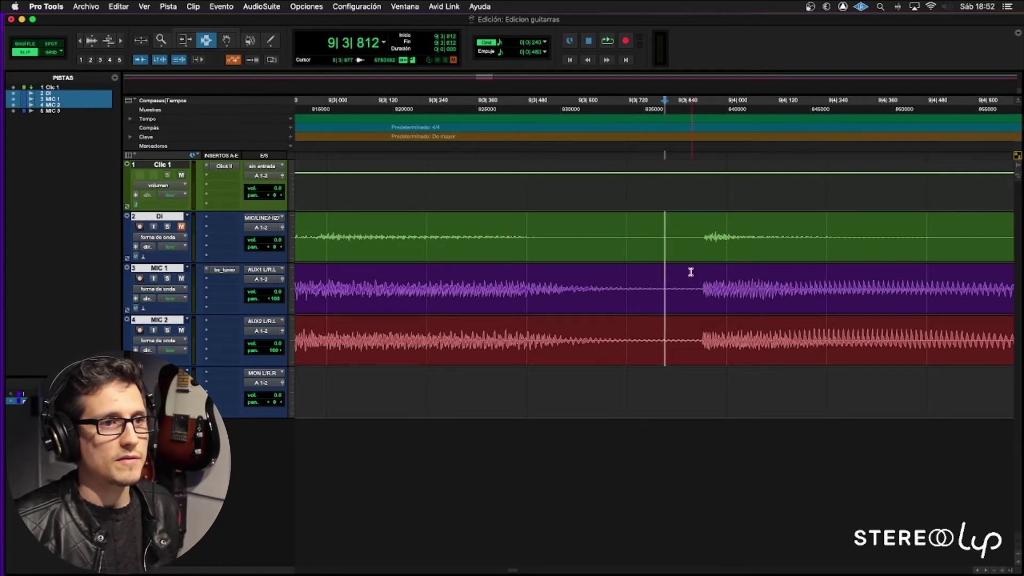
pyautogui.press('r')
pyautogui.press('r')
pyautogui.click(472, 267)
pyautogui.click(508, 262)
pyautogui.press('F4')
pyautogui.press('space')
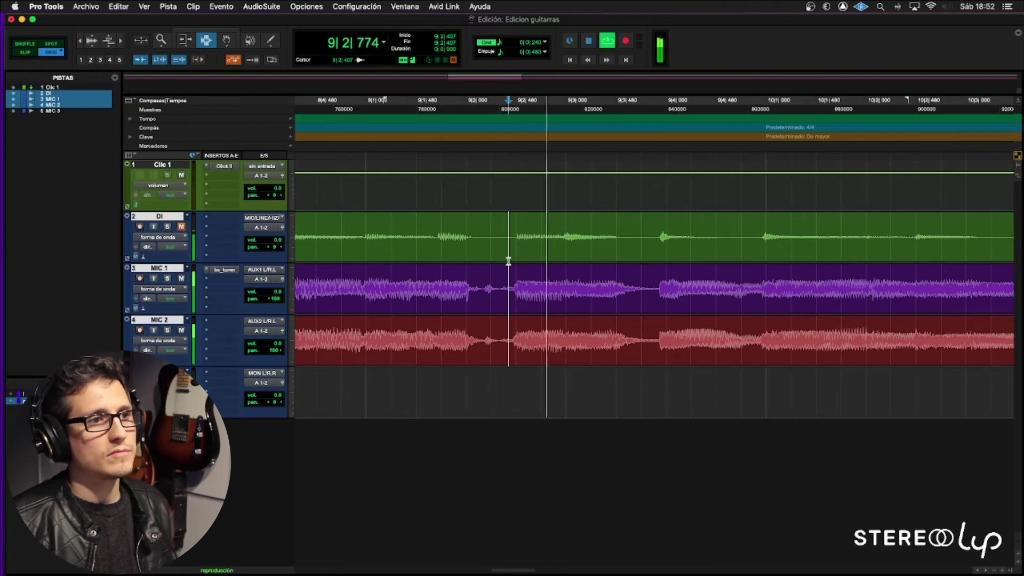
pyautogui.press('space')
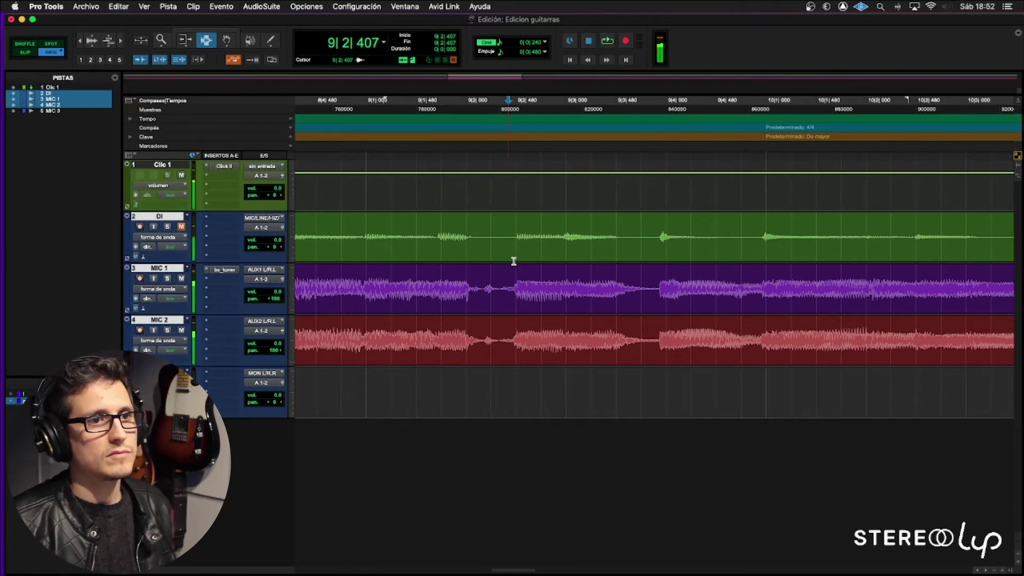
# Step: Place the insertion point at 9|3|720 and play from there, reviewing the guitar parts in the following bars
pyautogui.click(660, 258)
pyautogui.press('t')
pyautogui.press('t')
pyautogui.click(592, 258)
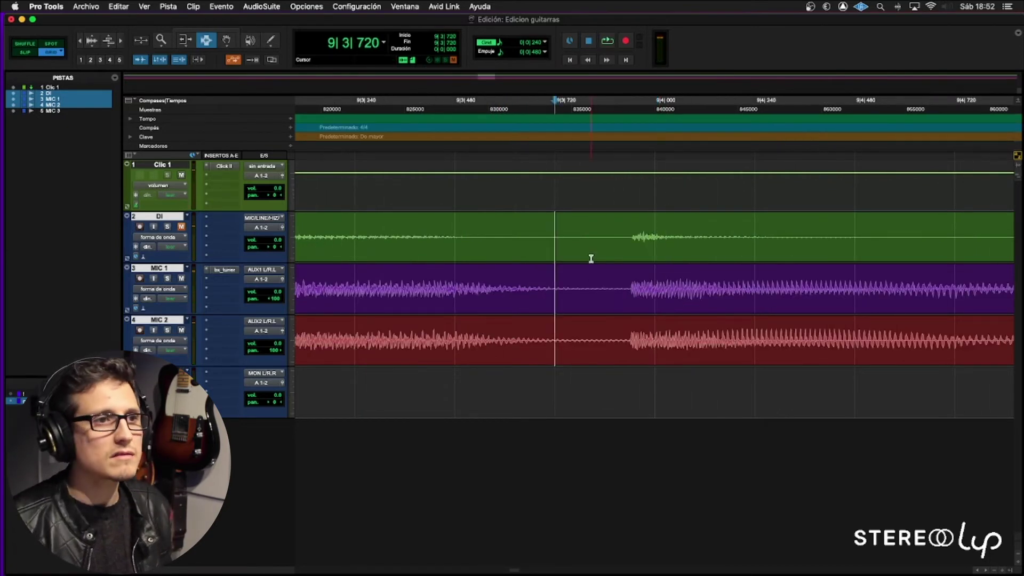
pyautogui.press('space')
pyautogui.press('r')
pyautogui.press('r')
pyautogui.press('F3')
pyautogui.press('super+bracketleft')
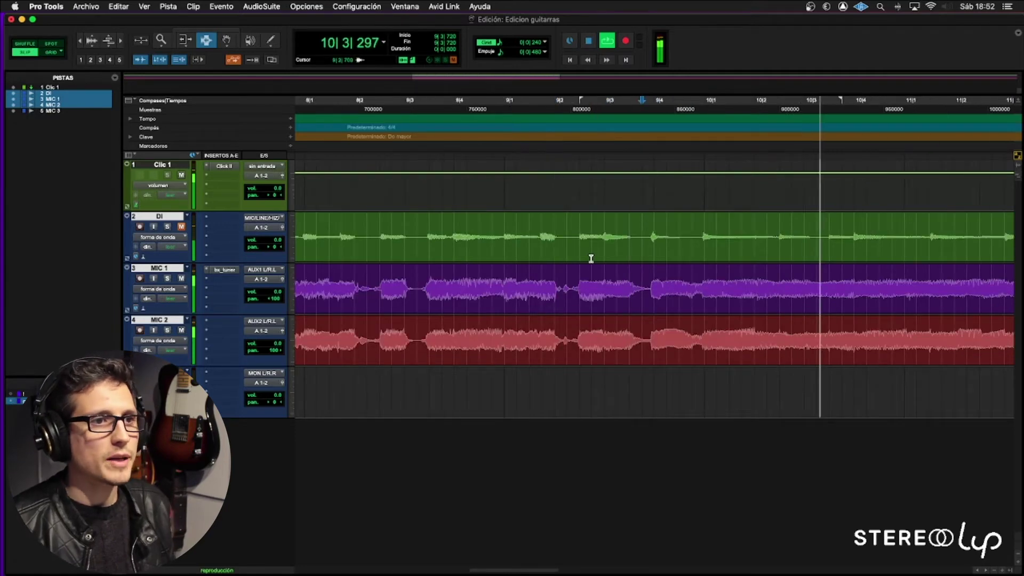
pyautogui.hscroll(6, 590, 258)
pyautogui.hscroll(1, 591, 258)
pyautogui.hscroll(3, 590, 258)
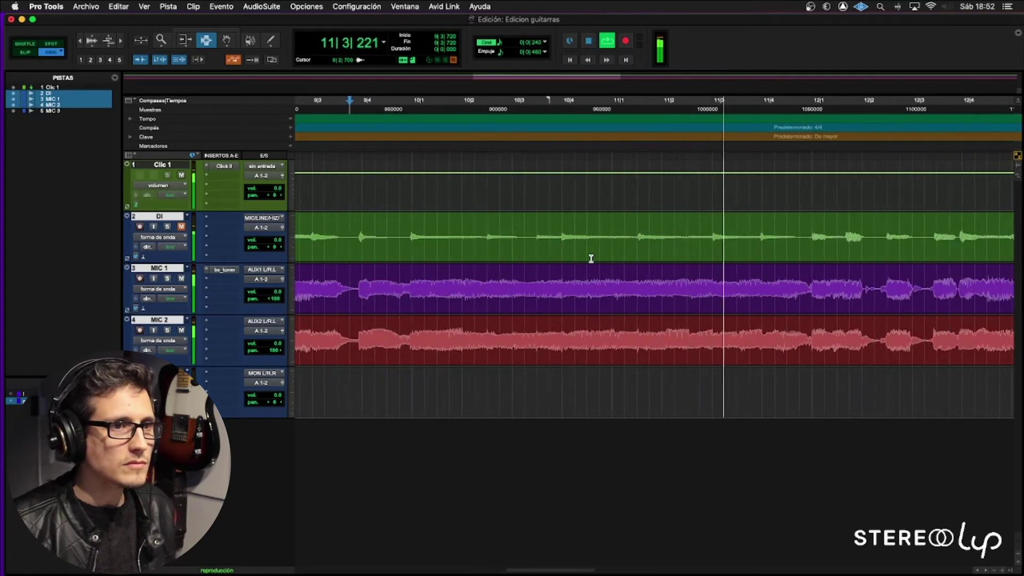
pyautogui.press('super+bracketleft')
pyautogui.press('space')
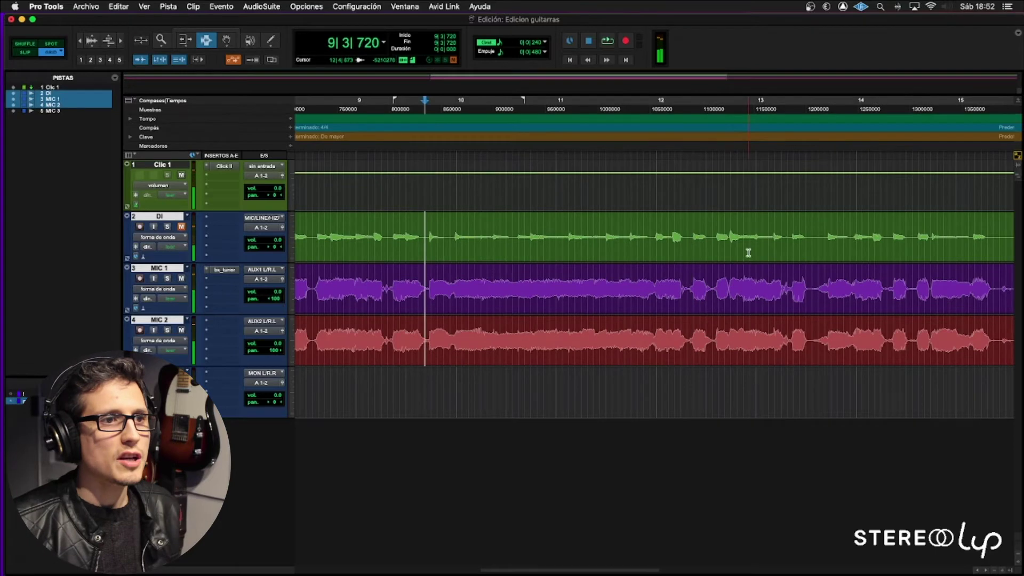
# Step: Play the guitar tracks from 12|4|720 and again from 14|2|240 to review the following bars
pyautogui.click(747, 252)
pyautogui.hscroll(4, 738, 252)
pyautogui.press('space')
pyautogui.hscroll(1, 677, 257)
pyautogui.hscroll(1, 677, 257)
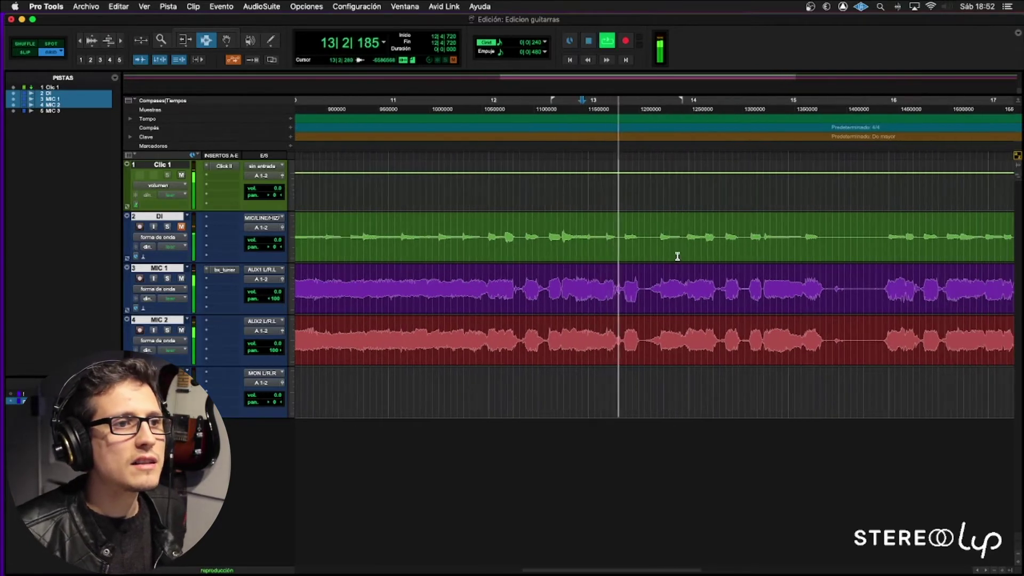
pyautogui.hscroll(3, 677, 256)
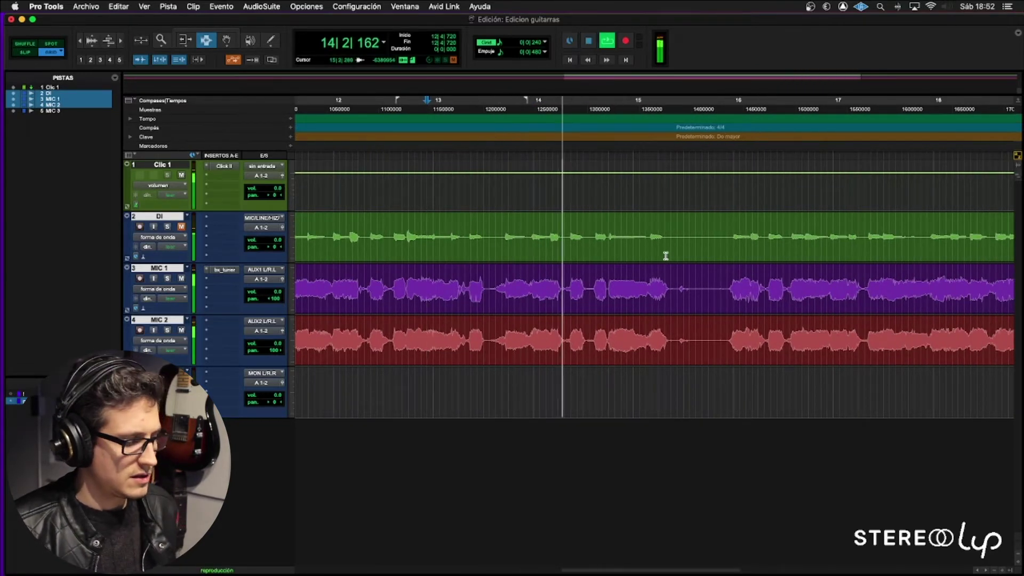
pyautogui.press('super+bracketleft')
pyautogui.hscroll(2, 662, 256)
pyautogui.click(558, 261)
pyautogui.press('super+bracketright')
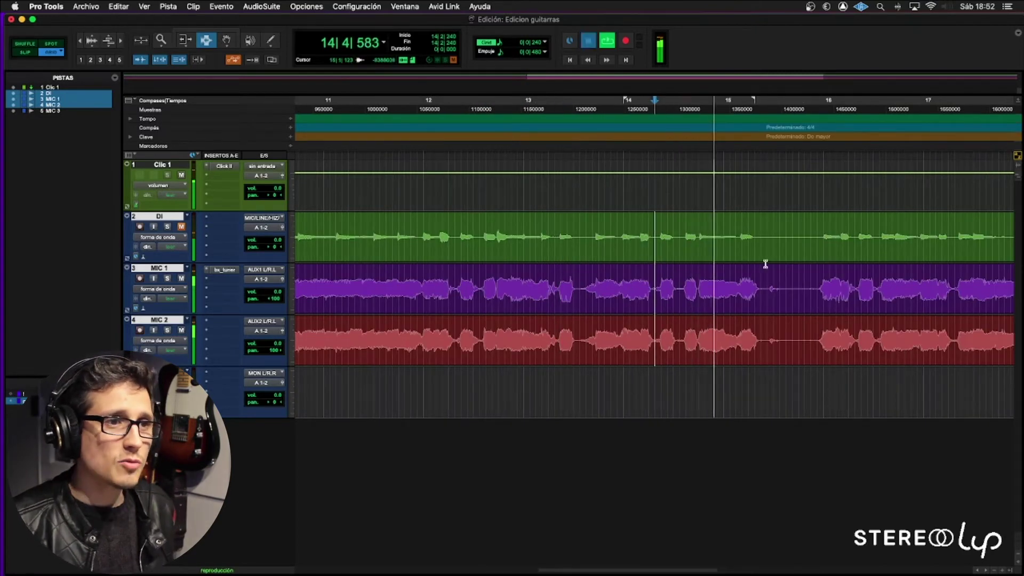
# Step: Play the similar guitar phrase in bar 12 from 12|1|480 and from 12|1|000 for comparison
pyautogui.press('space')
pyautogui.click(436, 257)
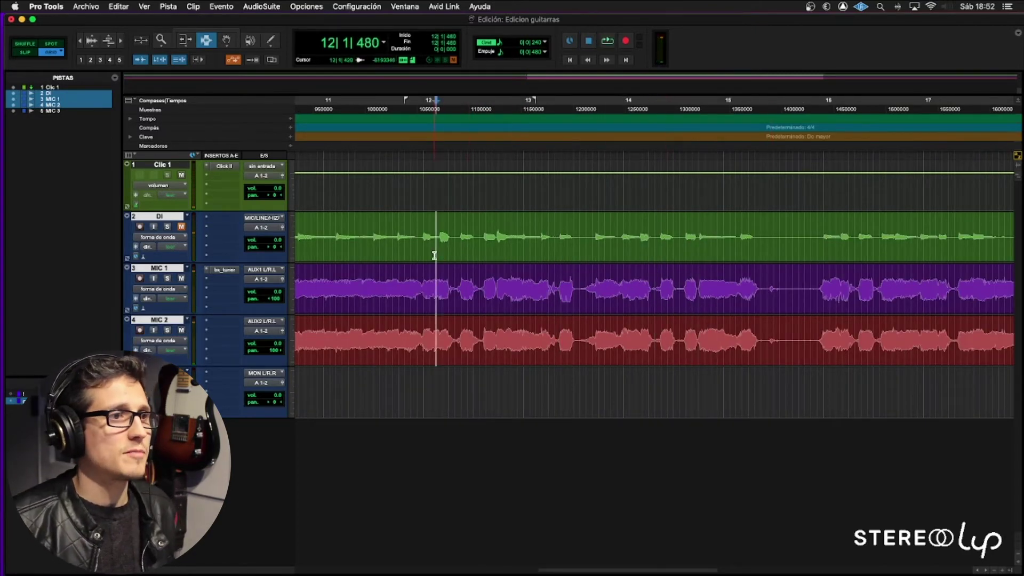
pyautogui.press('space')
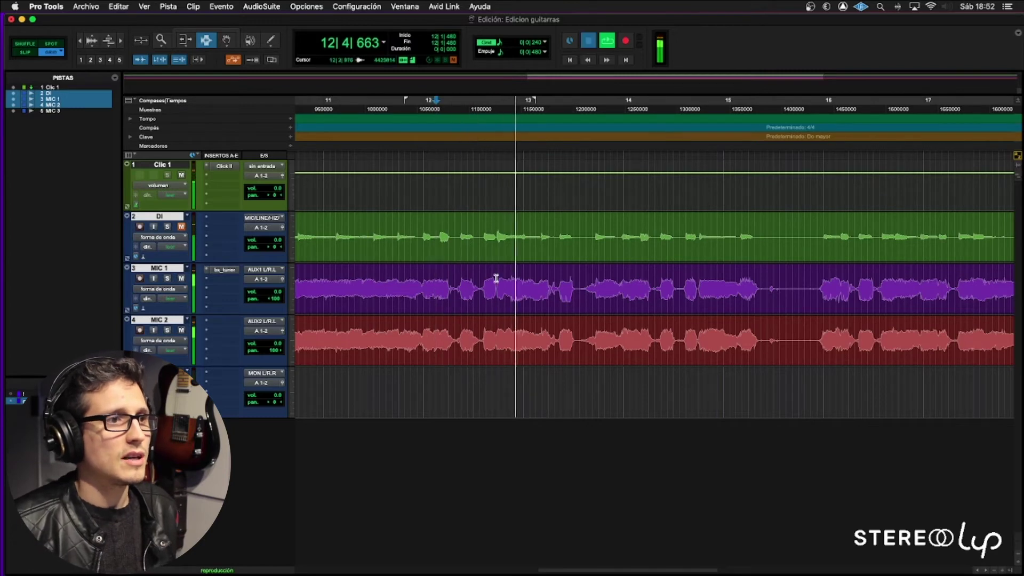
pyautogui.press('super+bracketright')
pyautogui.click(645, 272)
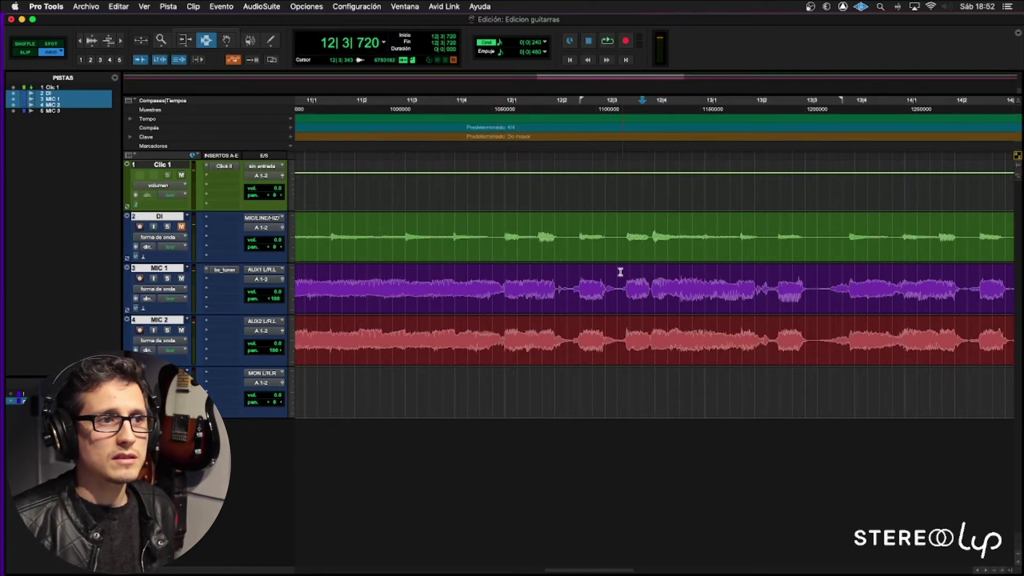
pyautogui.click(501, 266)
pyautogui.press('space')
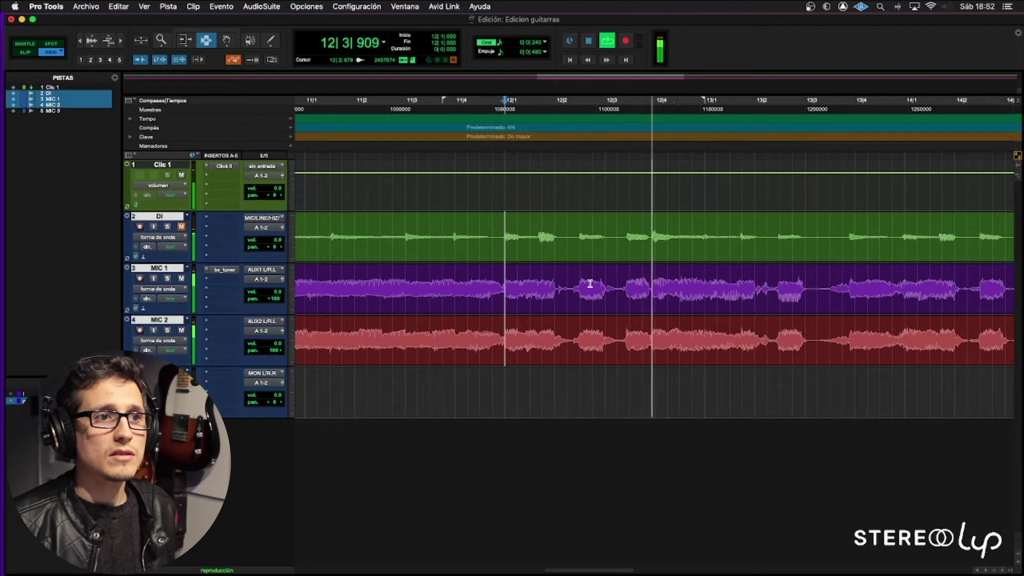
pyautogui.press('space')
# Step: Audition the passage from 14|1|000 and delete the grouped guitar audio from 14|4|000 to just past 15|2
pyautogui.hscroll(5, 599, 281)
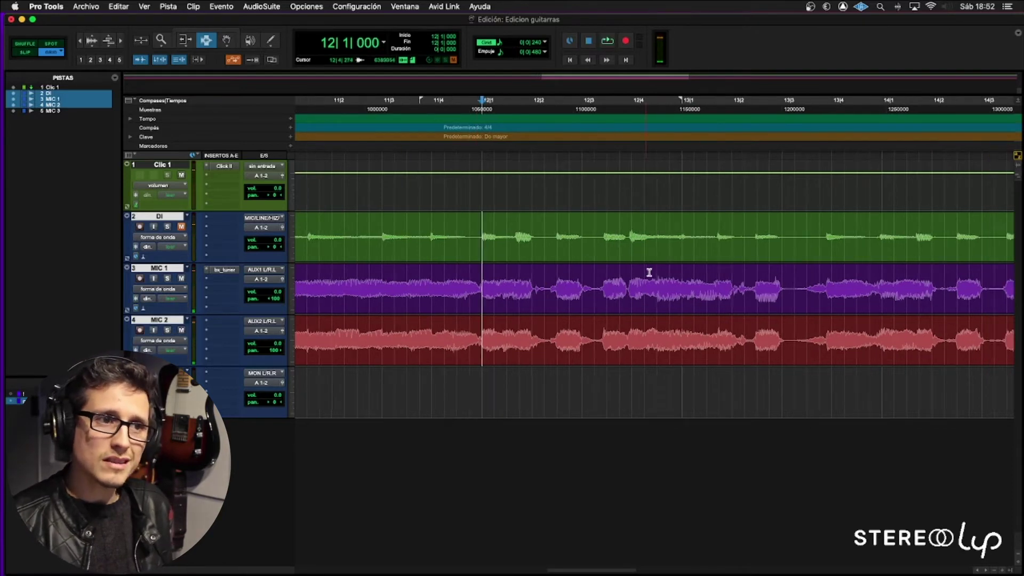
pyautogui.click(805, 264)
pyautogui.press('space')
pyautogui.hscroll(1, 806, 264)
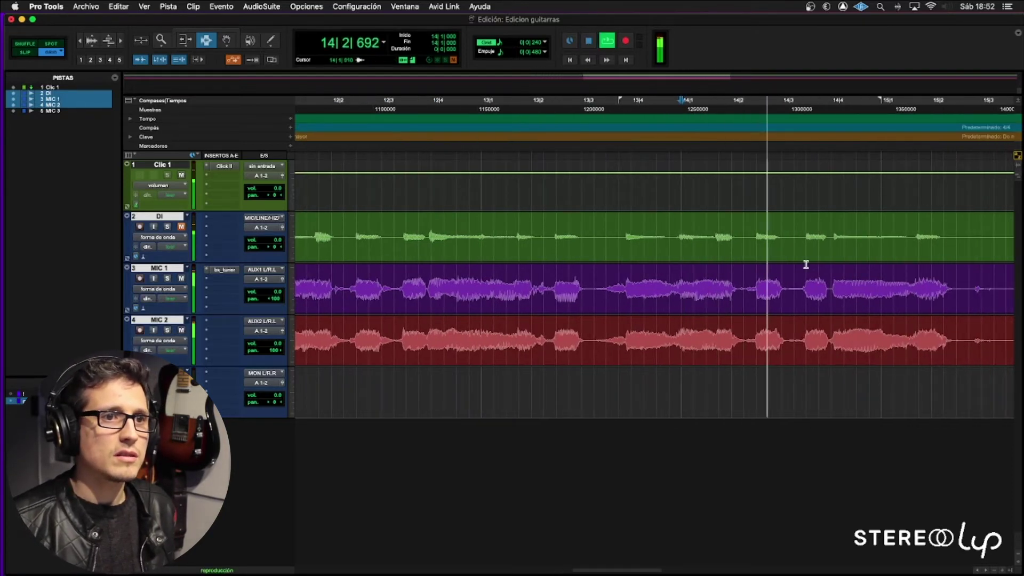
pyautogui.press('space')
pyautogui.moveTo(831, 272); pyautogui.dragTo(946, 269)
pyautogui.press('Delete')
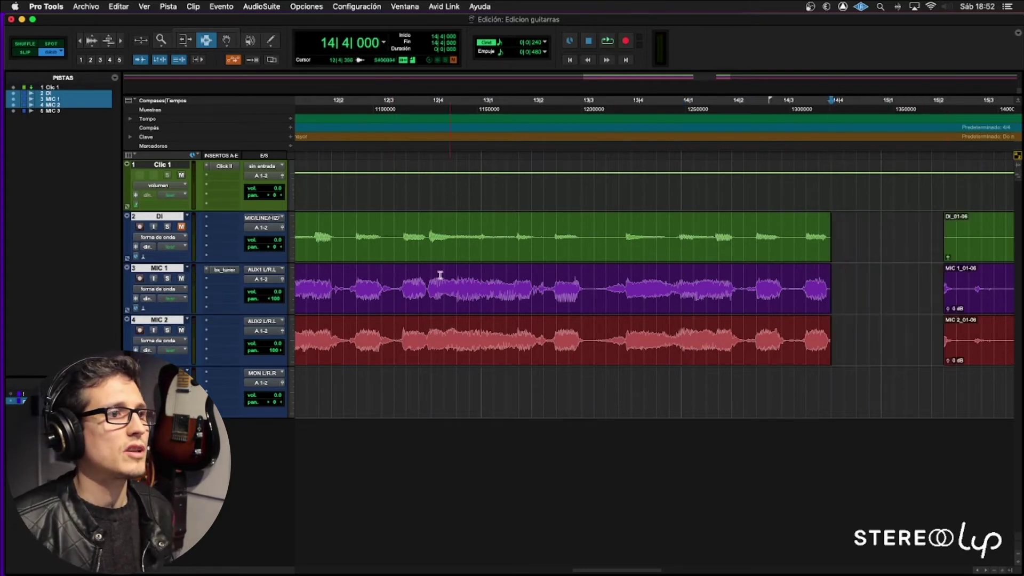
# Step: Copy the guitar passage from 12|4|000 to 13|3|000 into the gap at 14|4|000 and set its end just past 15|2
pyautogui.moveTo(430, 255); pyautogui.dragTo(535, 268)
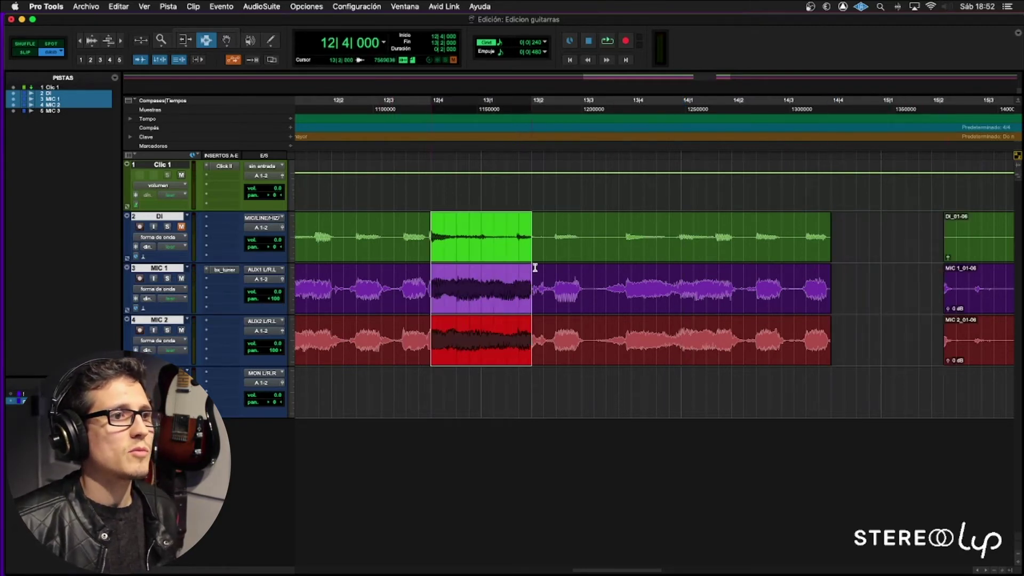
pyautogui.click(831, 262)
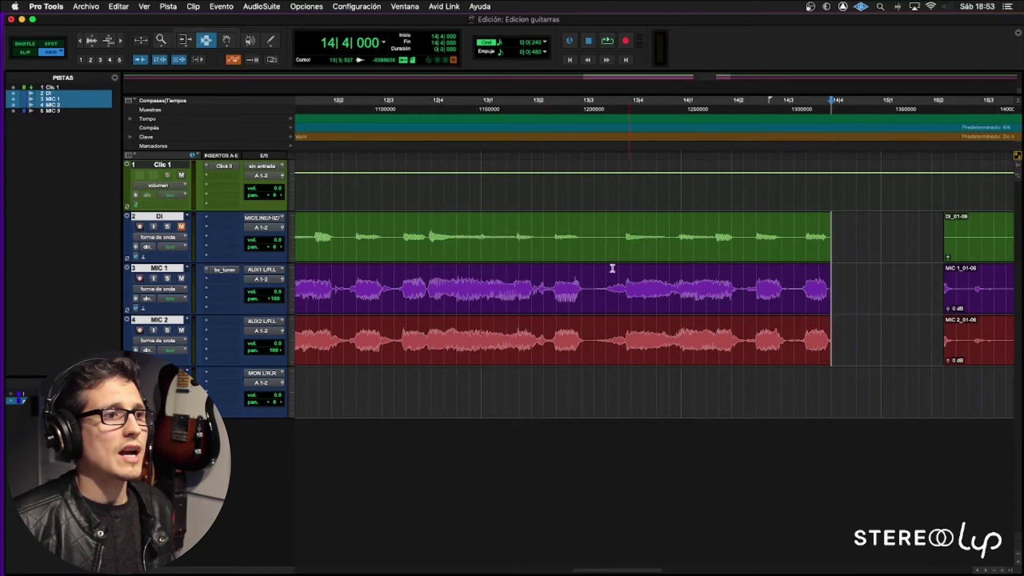
pyautogui.click(430, 270)
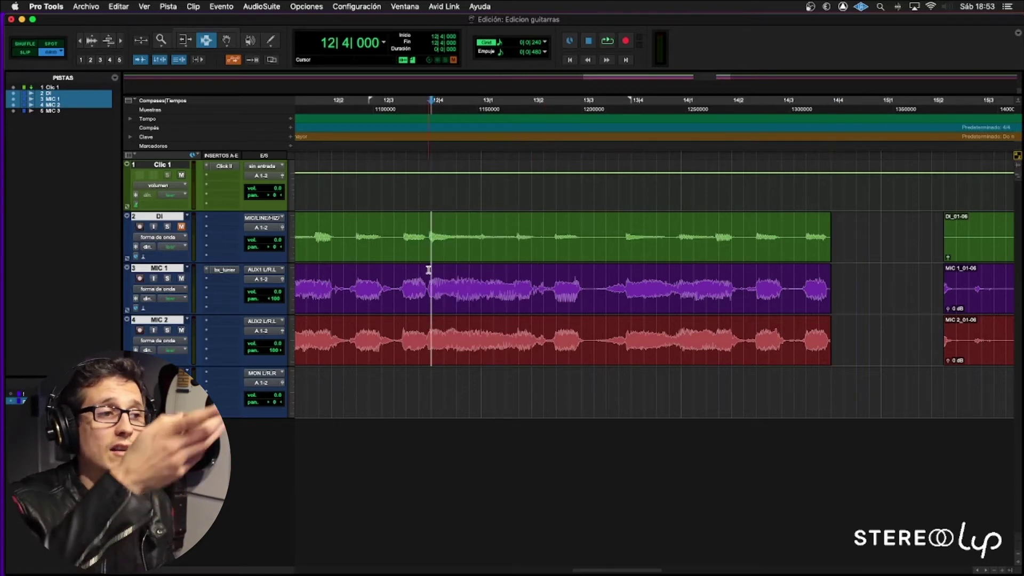
pyautogui.moveTo(430, 269); pyautogui.dragTo(583, 263)
pyautogui.click(842, 261)
pyautogui.click(829, 269)
pyautogui.press('super+v')
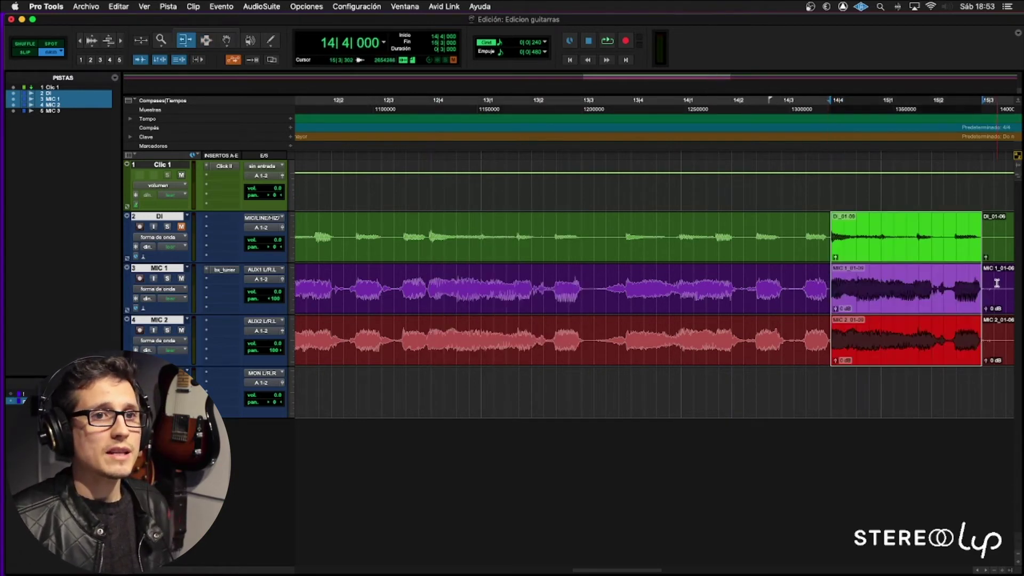
pyautogui.click(939, 281)
pyautogui.press('super+v')
# Step: In Slip mode, trim the seam at 14|4|000 to before the attack and crossfade it from 14|3|878 to 14|3|894
pyautogui.click(805, 262)
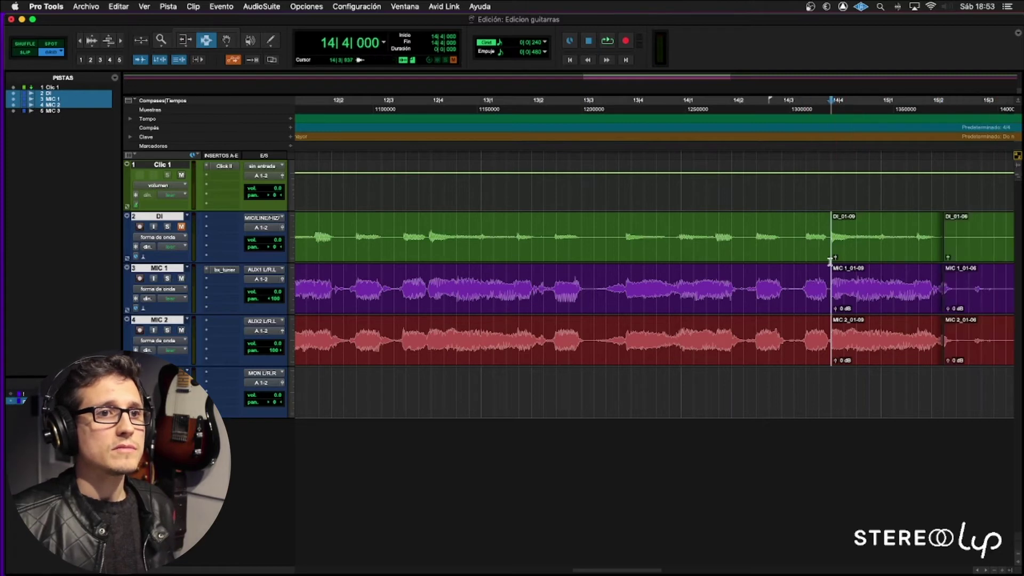
pyautogui.press('super+bracketright')
pyautogui.press('super+bracketright')
pyautogui.press('super+bracketright')
pyautogui.press('super+bracketright')
pyautogui.press('super+bracketright')
pyautogui.press('super+bracketright')
pyautogui.press('F2')
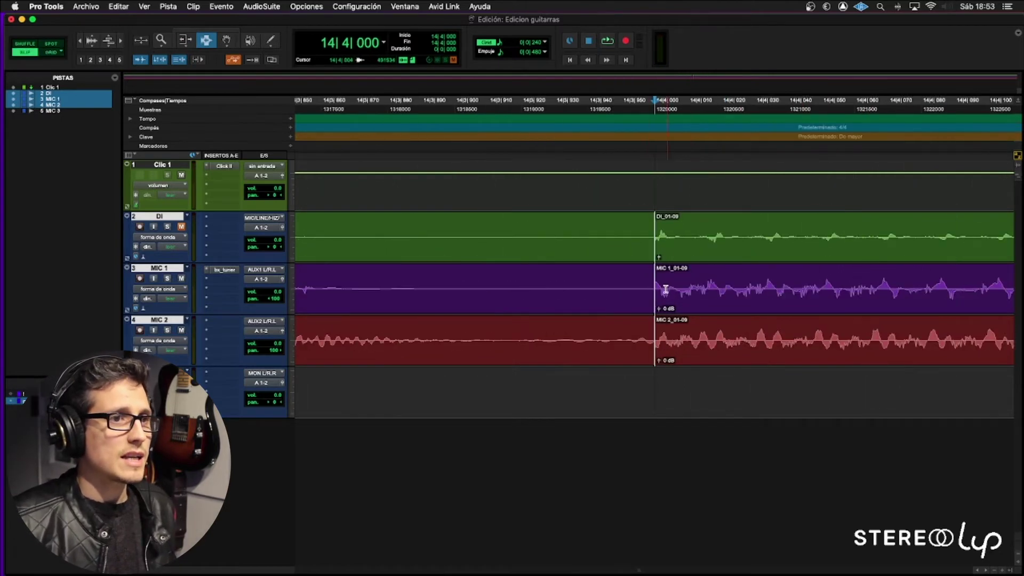
pyautogui.press('F6')
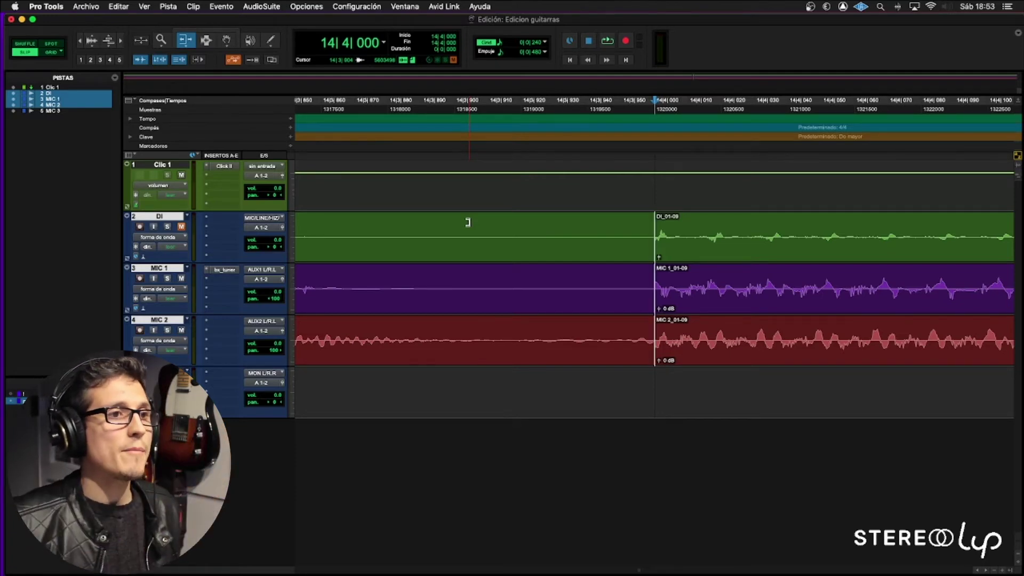
pyautogui.doubleClick(701, 289)
pyautogui.moveTo(631, 289); pyautogui.dragTo(471, 289)
pyautogui.press('super+bracketleft')
pyautogui.moveTo(565, 293); pyautogui.dragTo(515, 277)
pyautogui.press('F7')
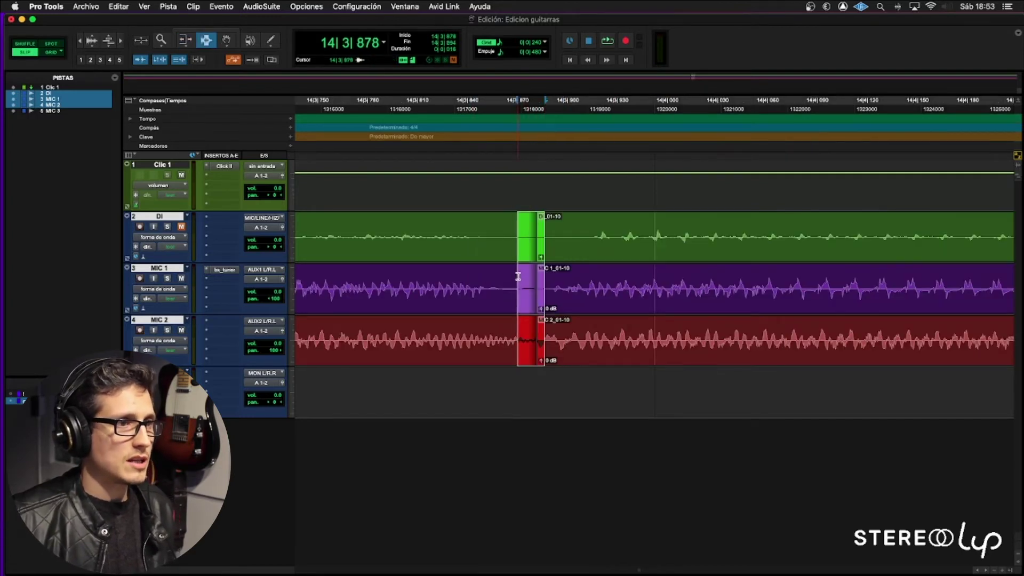
# Step: Play across the new crossfade from 14|3|205 and check the end of the copied passage
pyautogui.press('super+bracketleft')
pyautogui.press('super+bracketleft')
pyautogui.press('super+bracketleft')
pyautogui.press('super+bracketleft')
pyautogui.click(575, 279)
pyautogui.press('space')
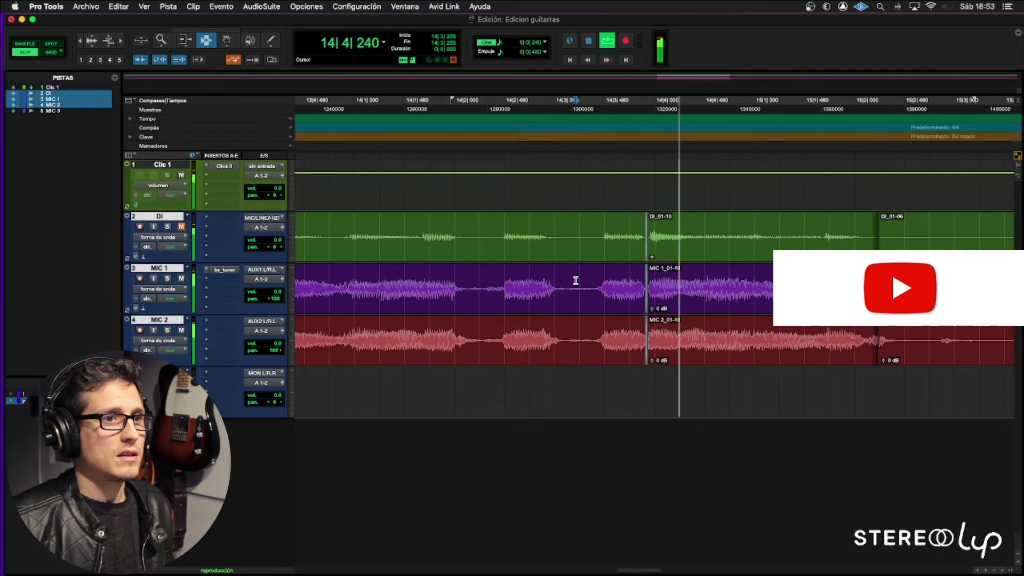
pyautogui.press('space')
pyautogui.click(770, 249)
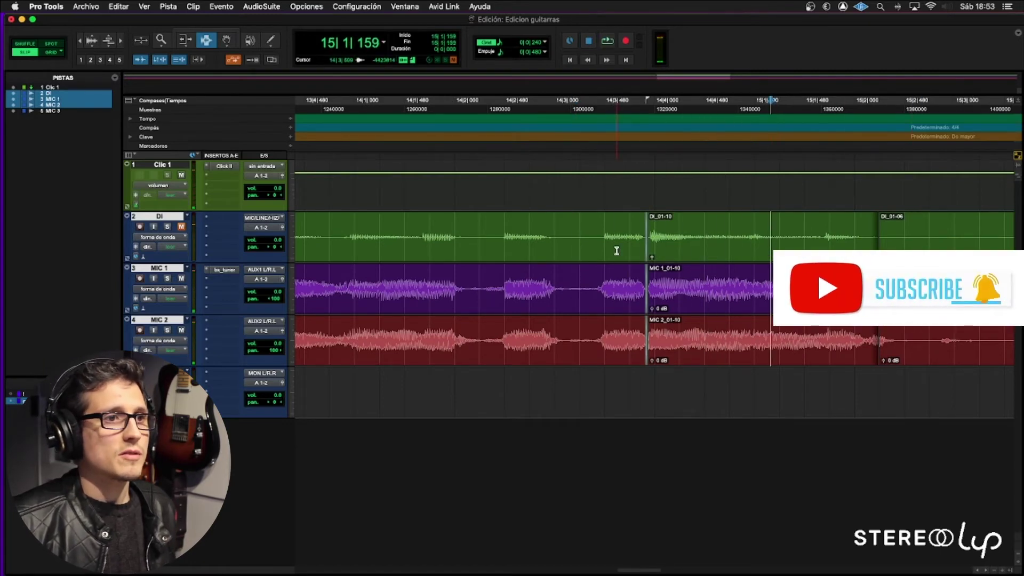
pyautogui.press('space')
pyautogui.hscroll(3, 754, 263)
pyautogui.press('space')
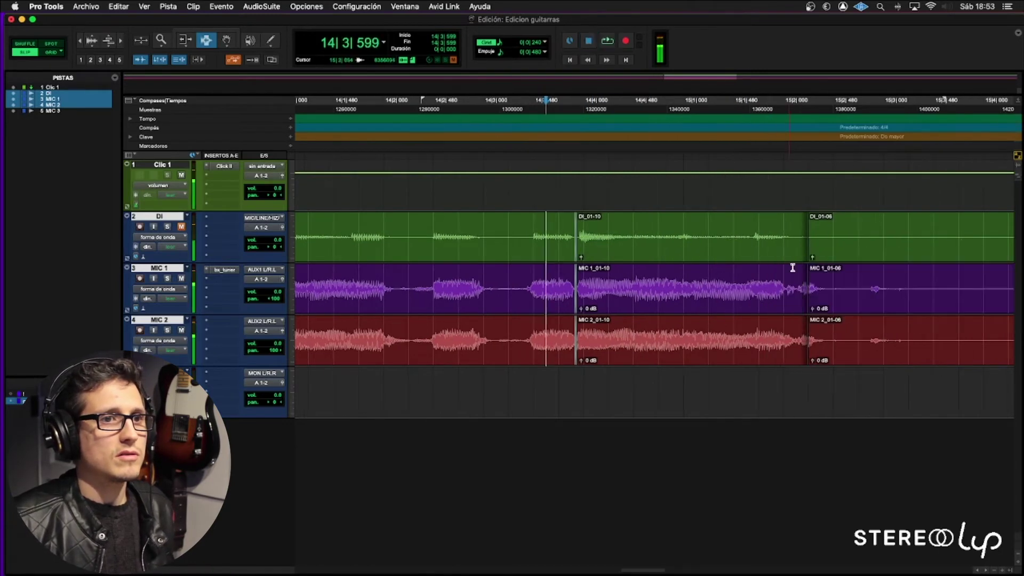
# Step: Trim the copied clips' end to 15|2|132 with a fade-out, shorten the following clips' start, and play from 14|3|364
pyautogui.click(793, 269)
pyautogui.press('t')
pyautogui.press('t')
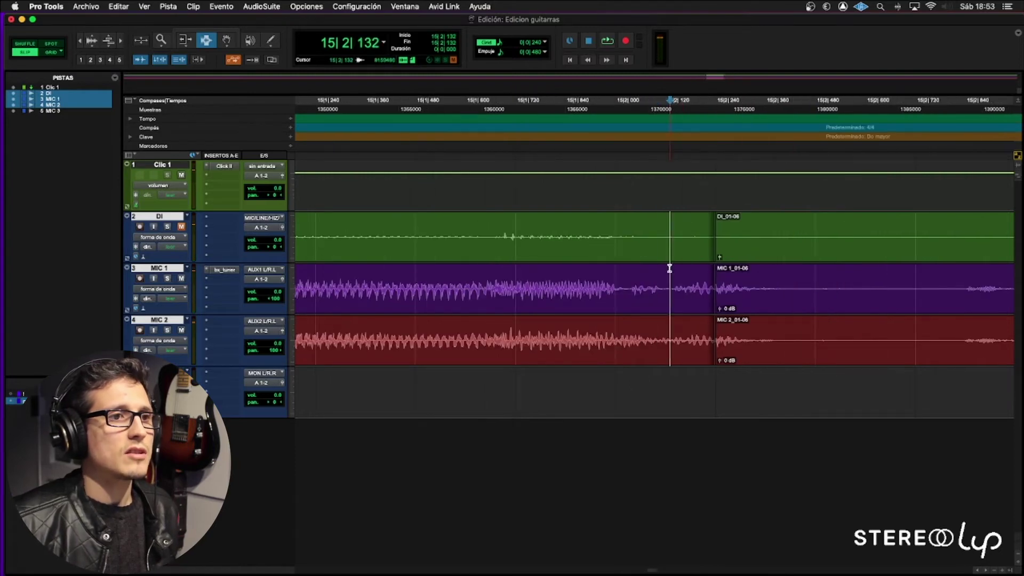
pyautogui.press('s')
pyautogui.press('r')
pyautogui.press('r')
pyautogui.click(711, 270)
pyautogui.press('a')
pyautogui.press('r')
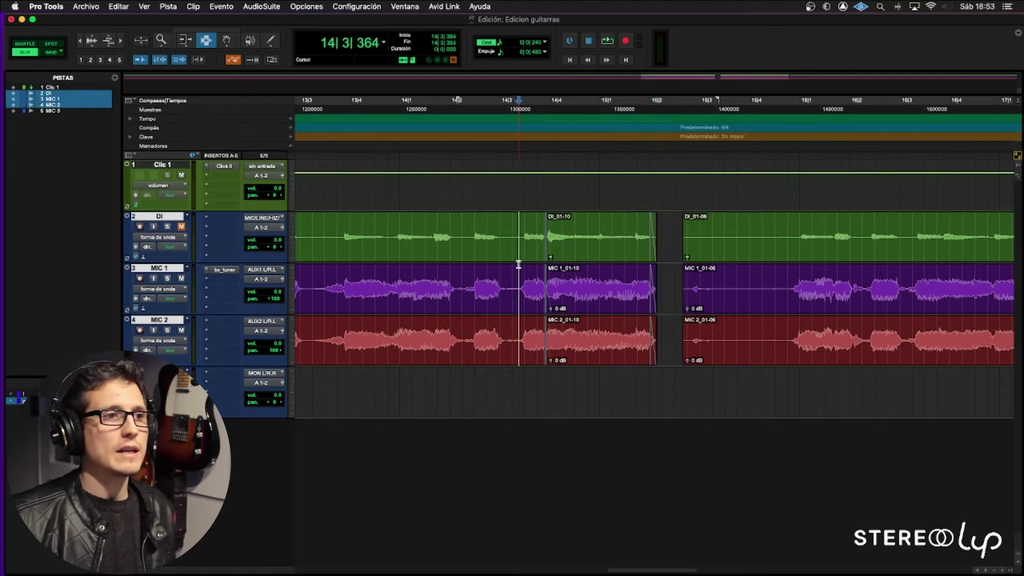
pyautogui.press('space')
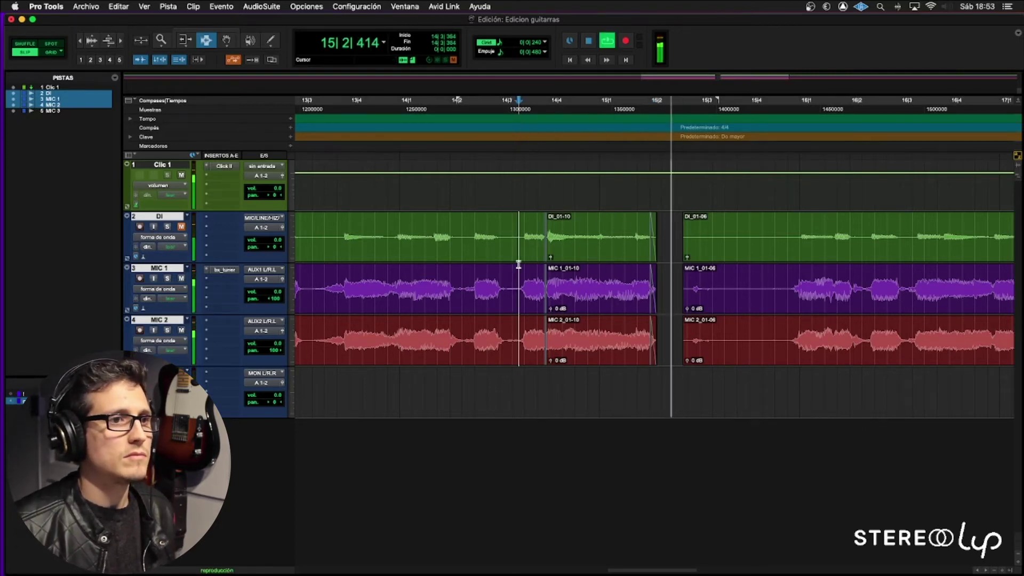
pyautogui.press('space')
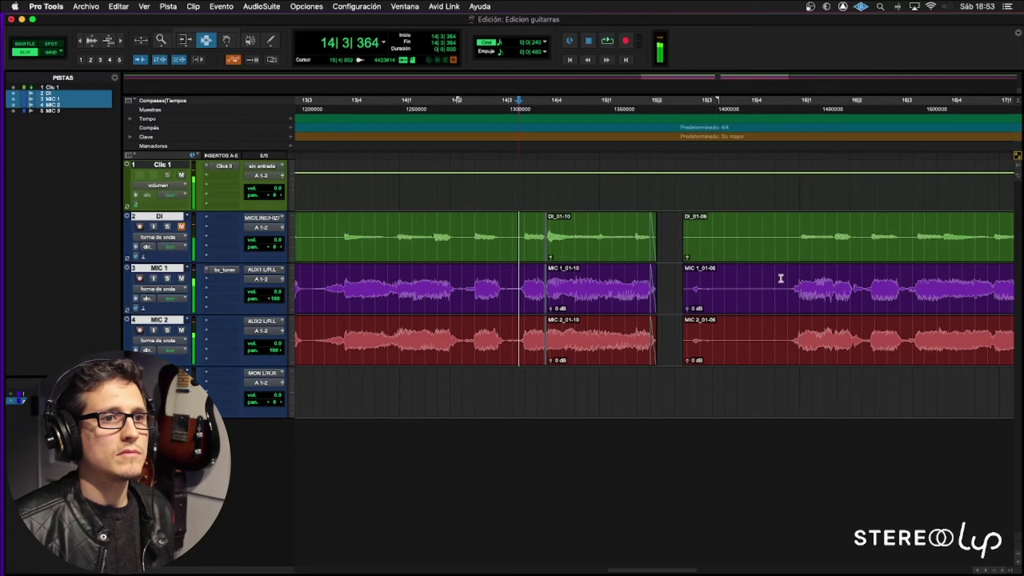
# Step: In Grid mode, extend the following clips' start back to 14|3|240 over the copied passage and play the original take
pyautogui.press('F4')
pyautogui.press('F8')
pyautogui.moveTo(733, 267); pyautogui.dragTo(529, 252)
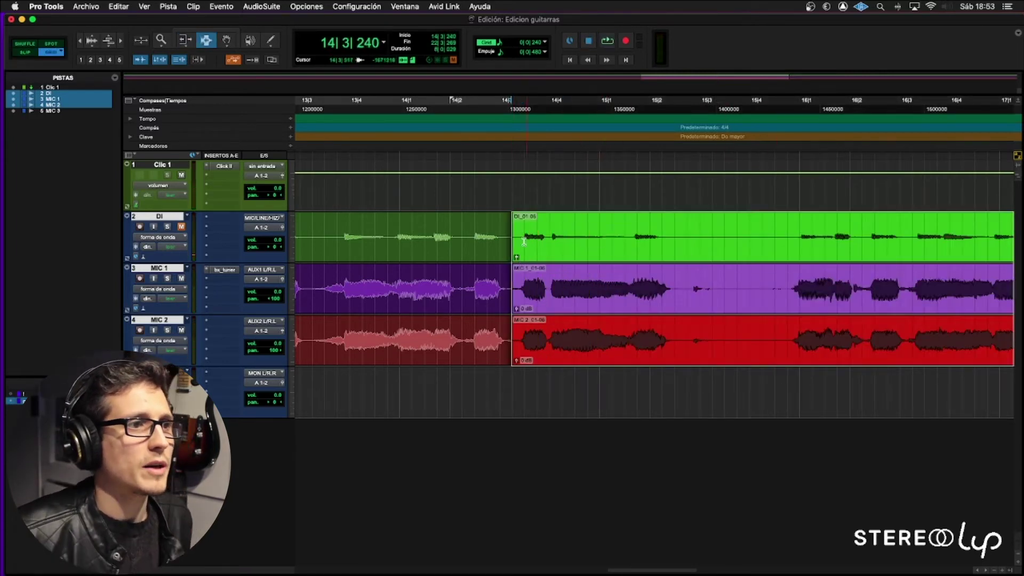
pyautogui.click(513, 237)
pyautogui.press('space')
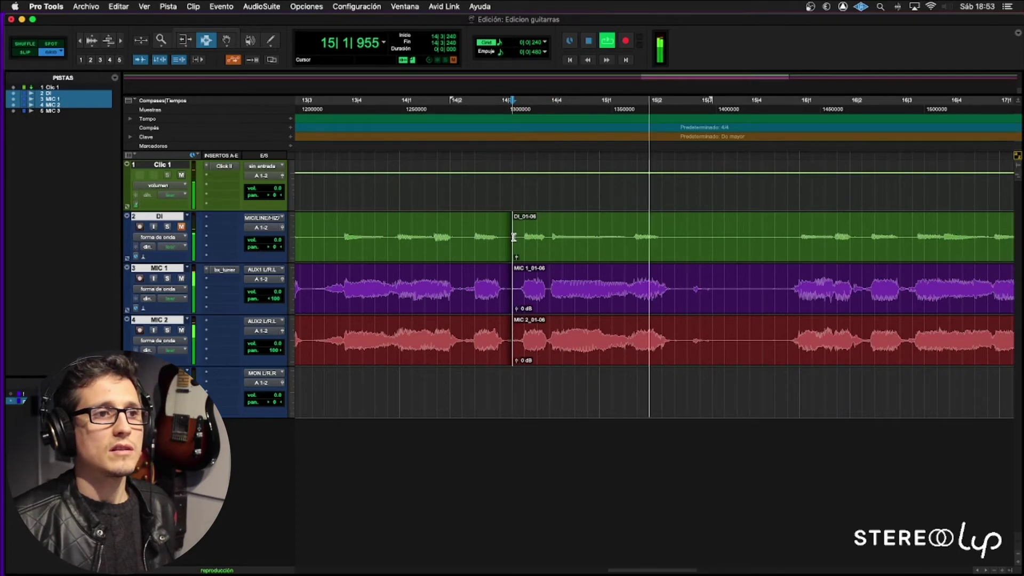
pyautogui.press('space')
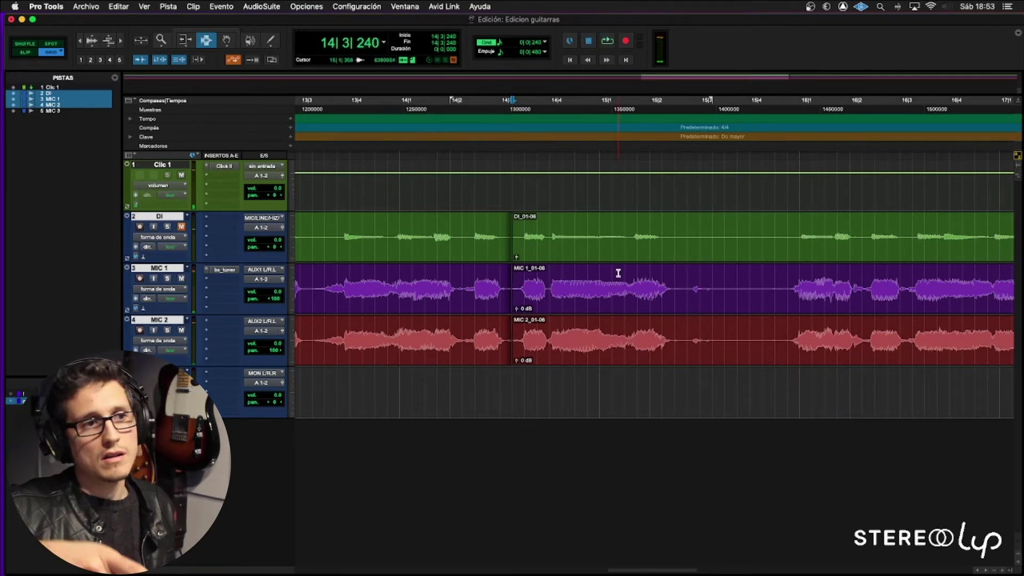
# Step: Mark the original note from 15|1|480 to 15|2|240 and undo the extension of the clips
pyautogui.moveTo(636, 269); pyautogui.dragTo(664, 269)
pyautogui.keyDown('shift'); pyautogui.click(624, 268); pyautogui.keyUp('shift')
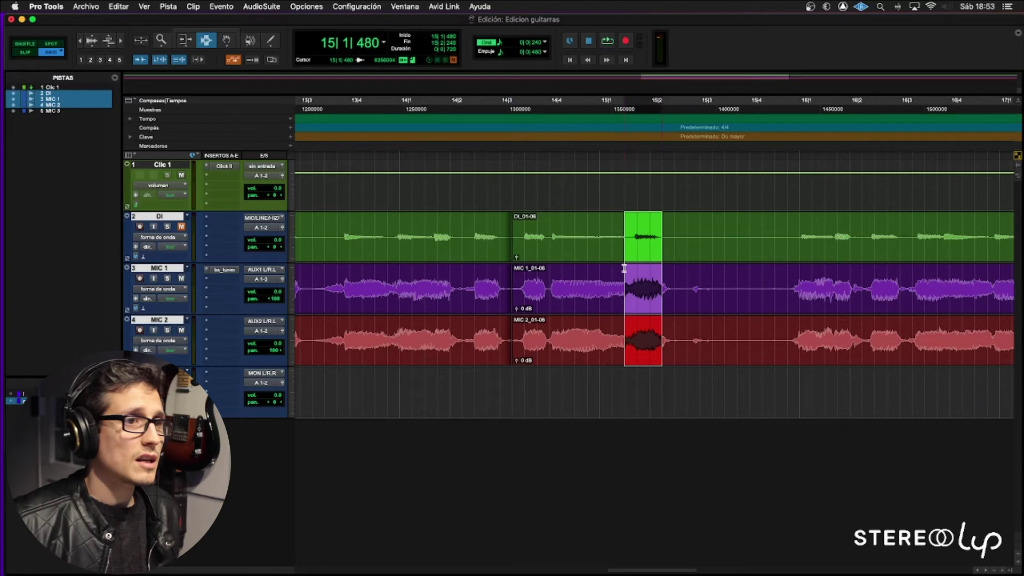
pyautogui.press('super+z')
pyautogui.press('super+z')
# Step: Play the edited passage from 14|2|480 through the gap after the copied clips
pyautogui.click(534, 280)
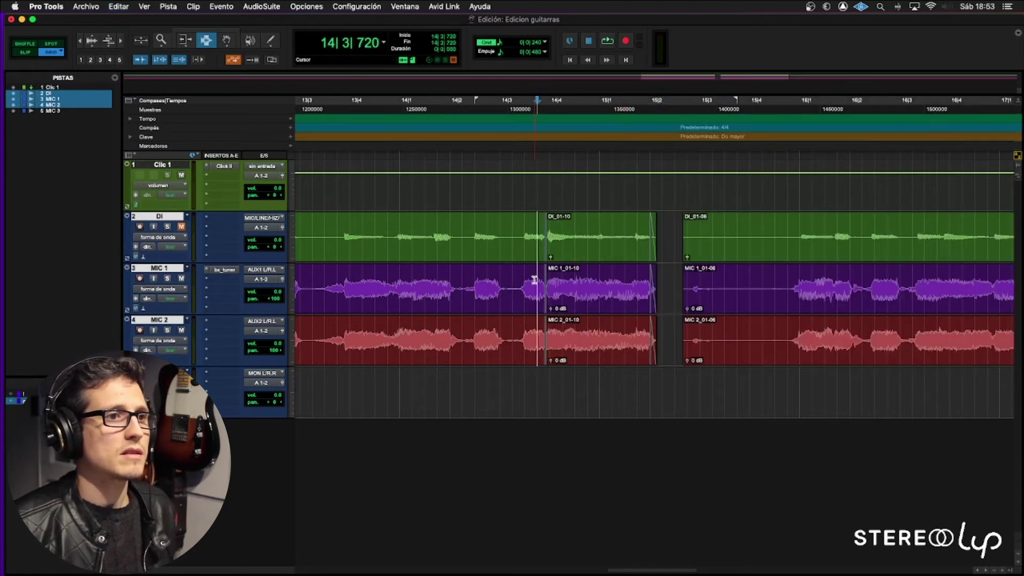
pyautogui.press('space')
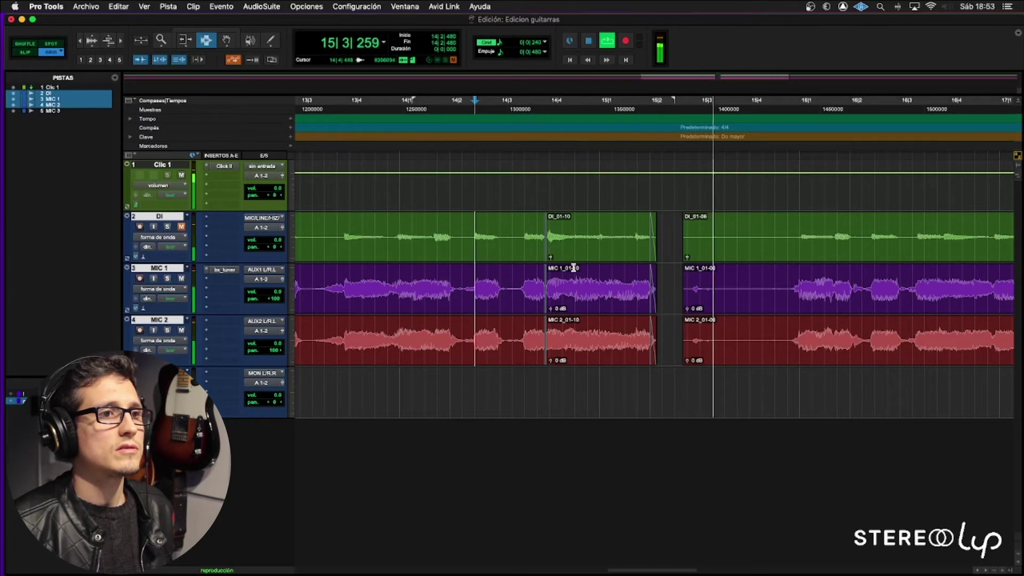
pyautogui.press('space')
# Step: Trim the start of the clips after the gap to 15|4|480 and add a fade-in there
pyautogui.press('d')
pyautogui.click(776, 278)
pyautogui.press('a')
pyautogui.press('r')
pyautogui.press('r')
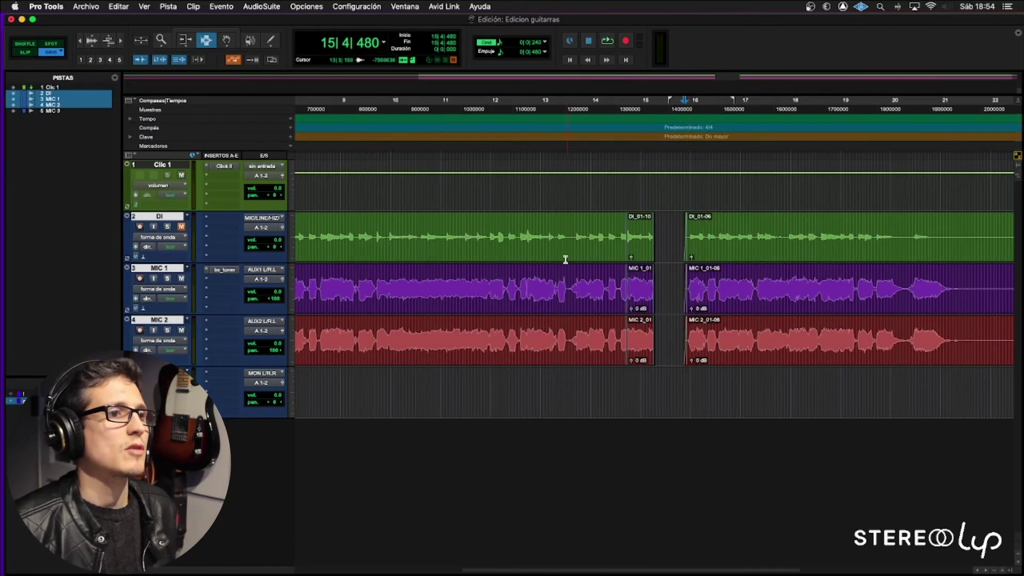
# Step: Play the edited guitars from 12|3|720 and review the last bars from 18|4|720
pyautogui.press('space')
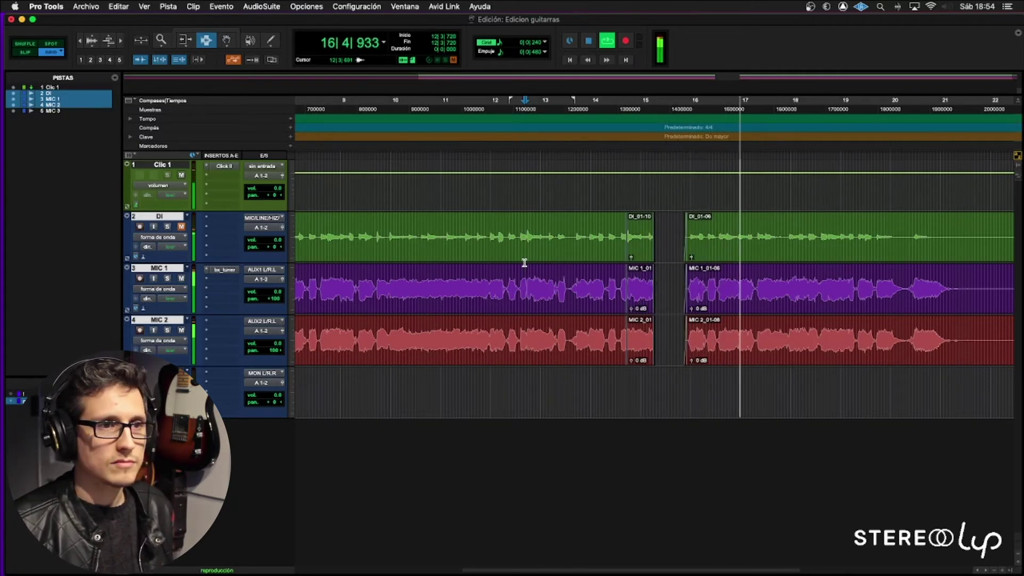
pyautogui.hscroll(4, 524, 262)
pyautogui.click(741, 283)
pyautogui.press('t')
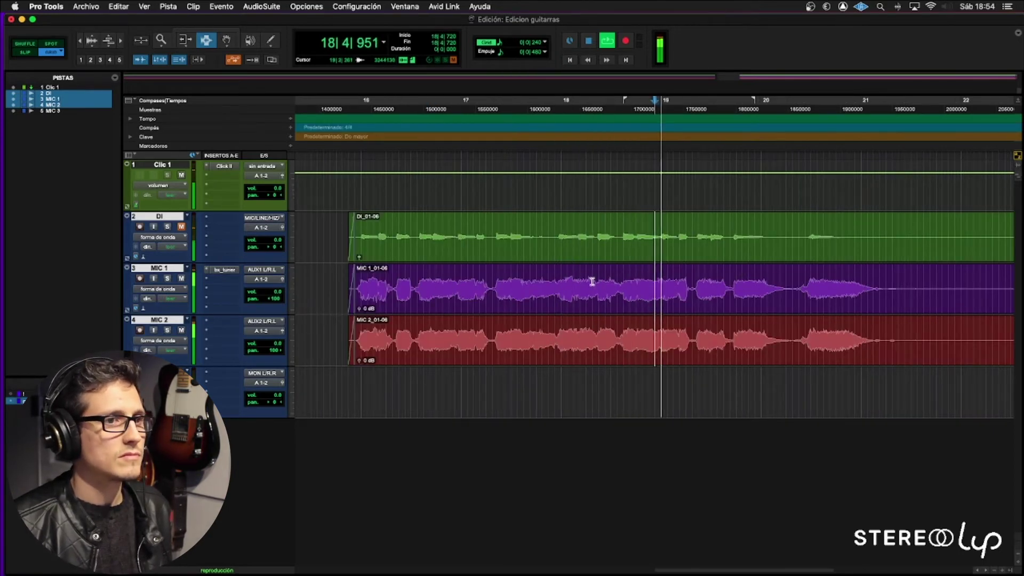
pyautogui.hscroll(2, 592, 282)
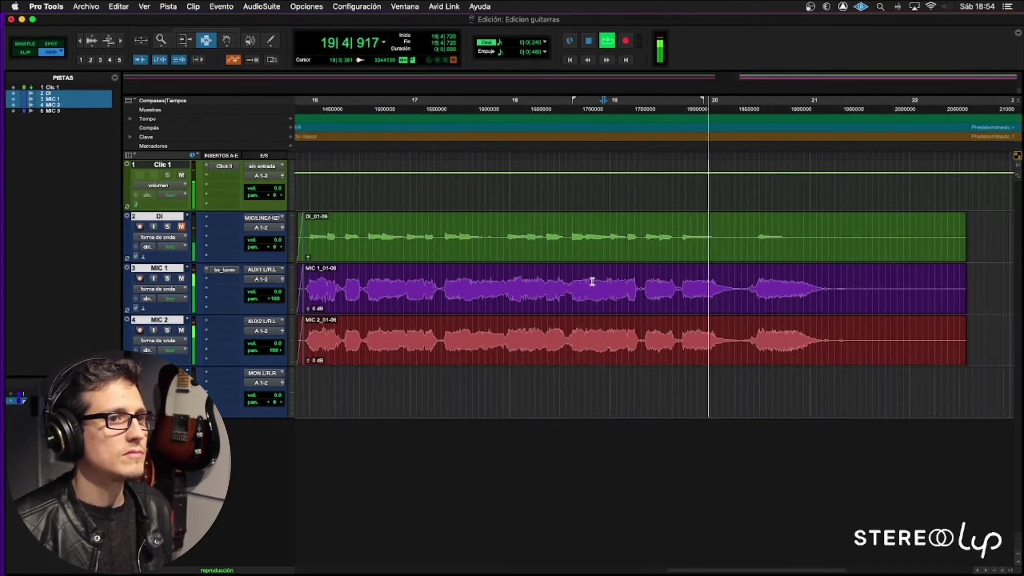
# Step: Play the closing bars, and play the last clips again from 16|3|240 to check their timing
pyautogui.press('t')
pyautogui.hscroll(4, 592, 281)
pyautogui.hscroll(2, 592, 281)
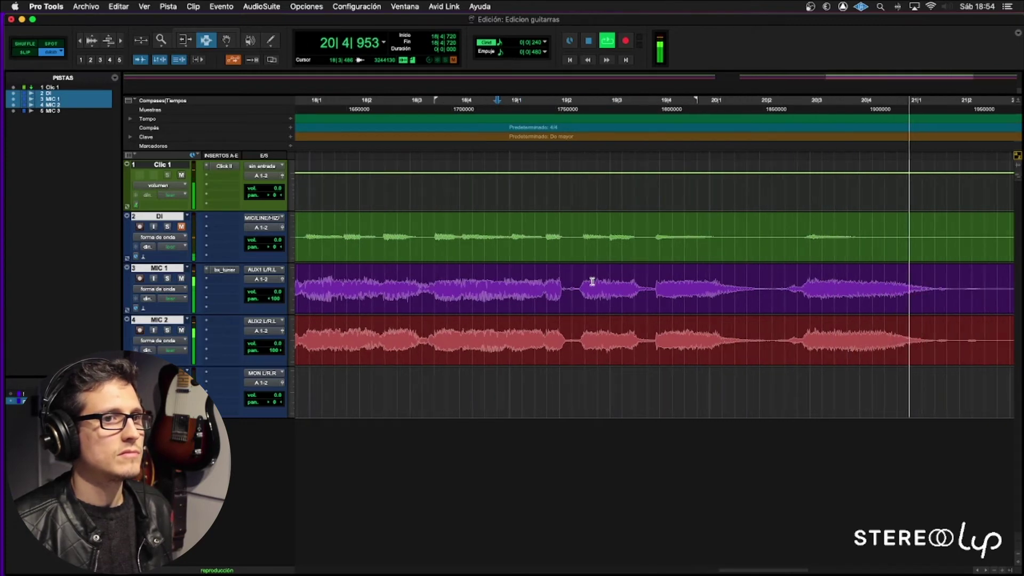
pyautogui.press('r')
pyautogui.press('r')
pyautogui.hscroll(2, 642, 277)
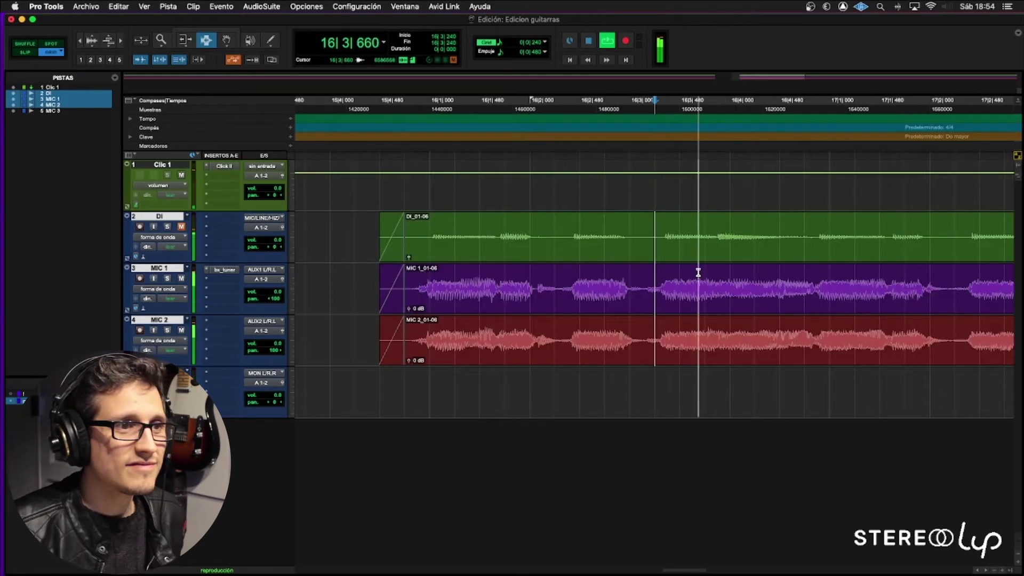
pyautogui.hscroll(8, 698, 272)
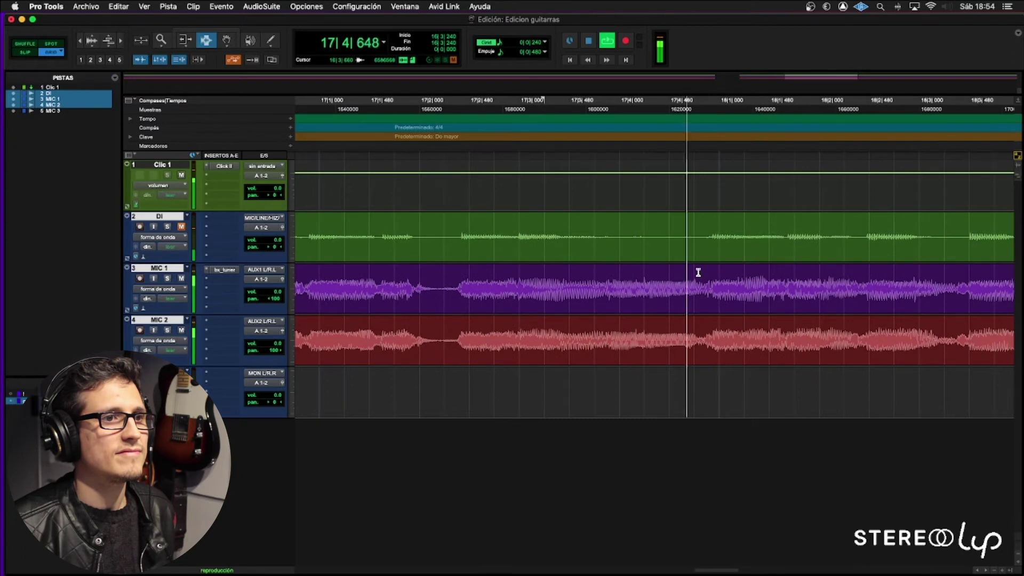
pyautogui.press('space')
# Step: Play the guitars from 2|1|000 into bar 5 to review the opening notes
pyautogui.press('r')
pyautogui.press('r')
pyautogui.press('r')
pyautogui.hscroll(-10, 600, 268)
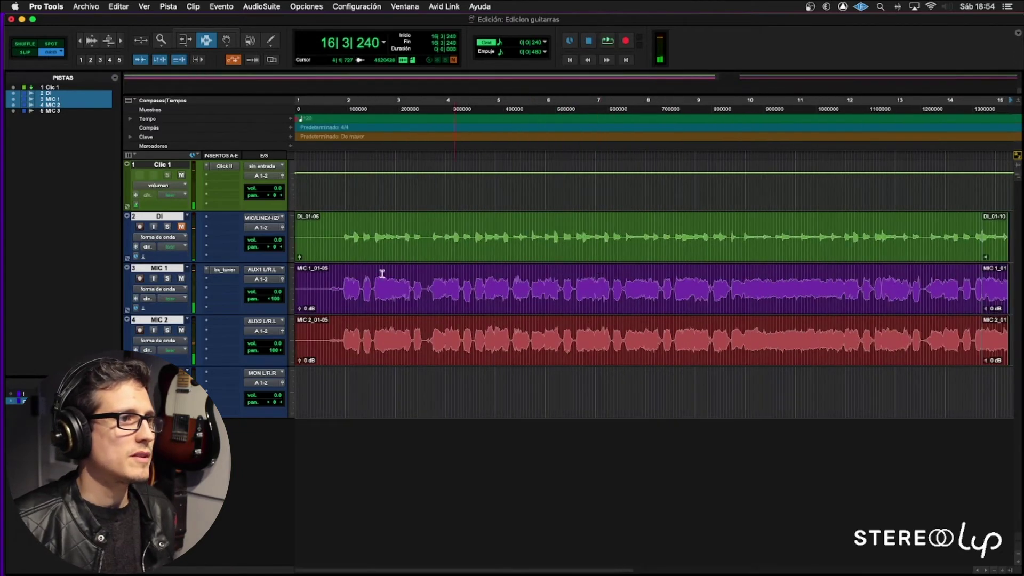
pyautogui.press('t')
pyautogui.press('t')
pyautogui.press('t')
pyautogui.press('space')
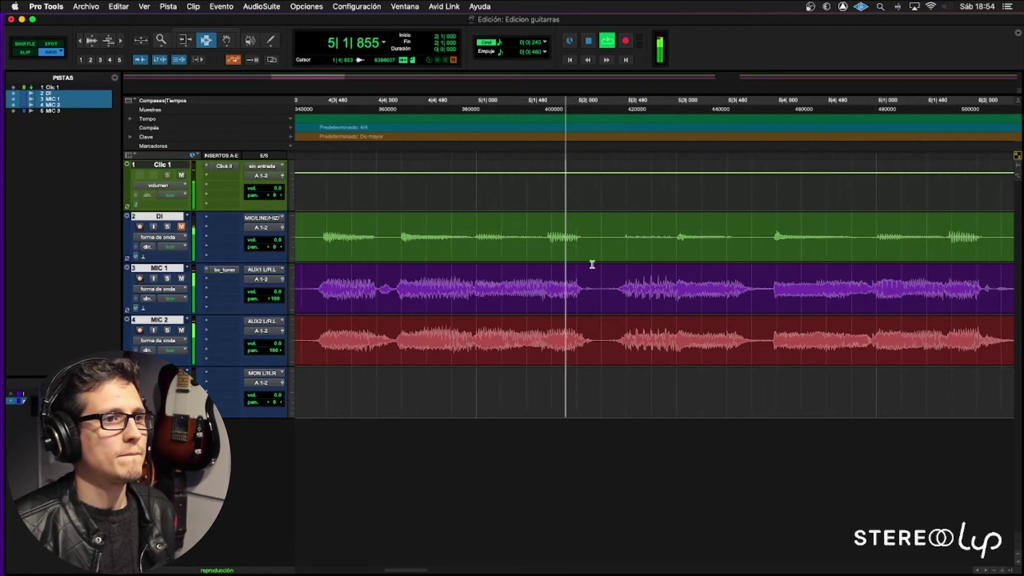
pyautogui.press('r')
pyautogui.press('r')
pyautogui.press('space')
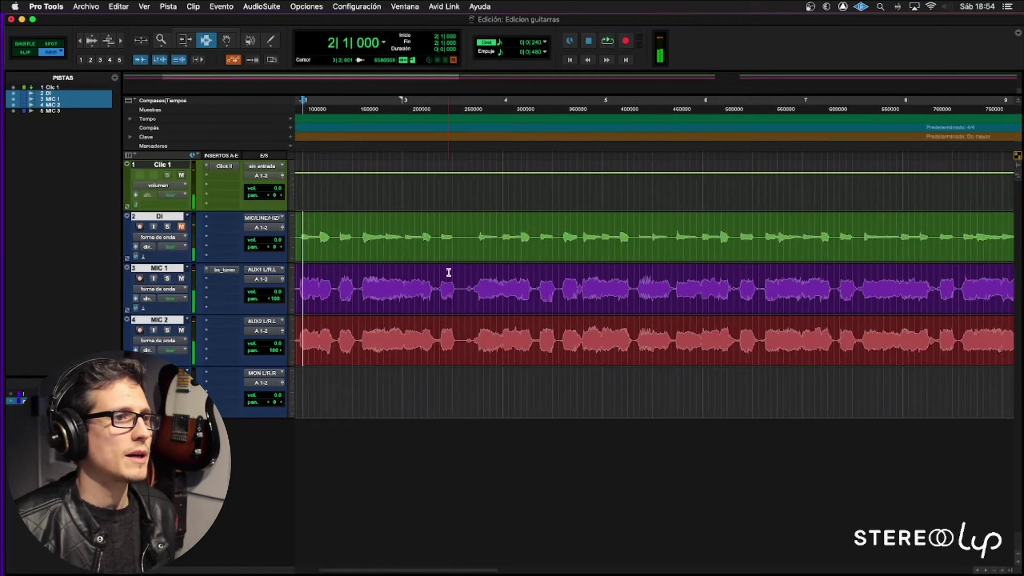
# Step: Replay the opening from 2|1|000, and listen to the similar passage starting at 4|3|240
pyautogui.hscroll(-3, 449, 272)
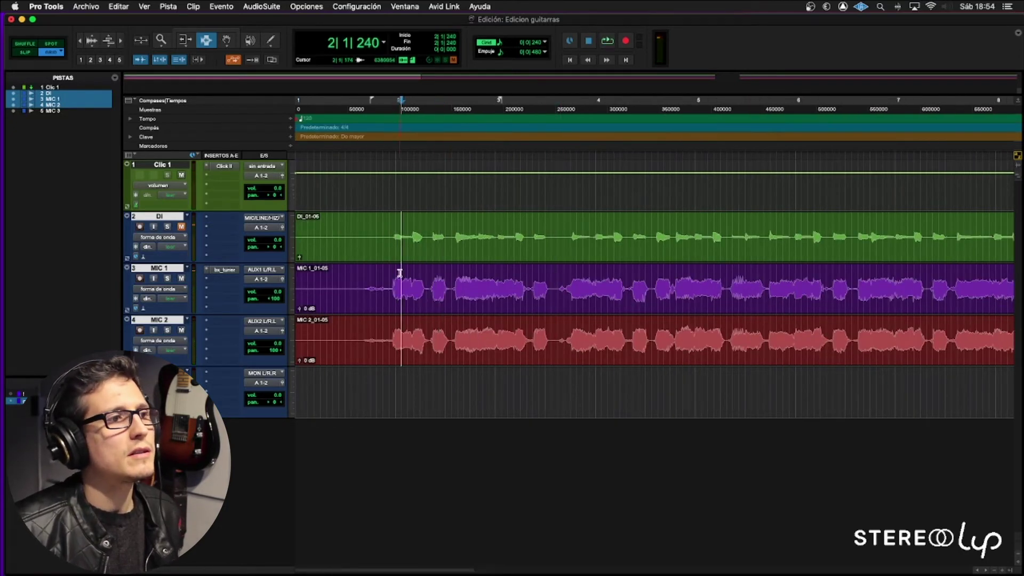
pyautogui.press('space')
pyautogui.press('t')
pyautogui.press('t')
pyautogui.hscroll(5, 615, 273)
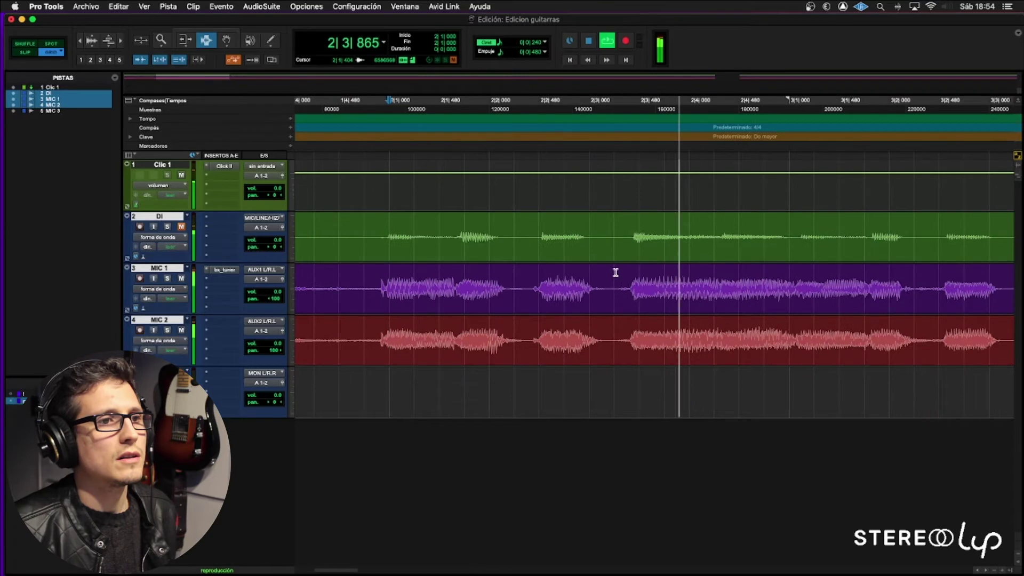
pyautogui.press('r')
pyautogui.hscroll(4, 615, 272)
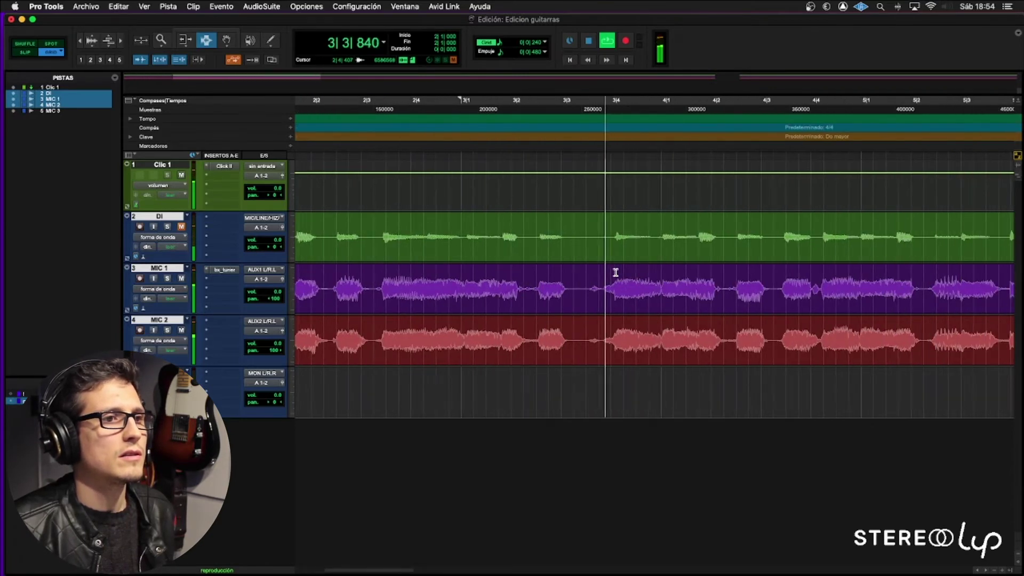
pyautogui.hscroll(2, 615, 273)
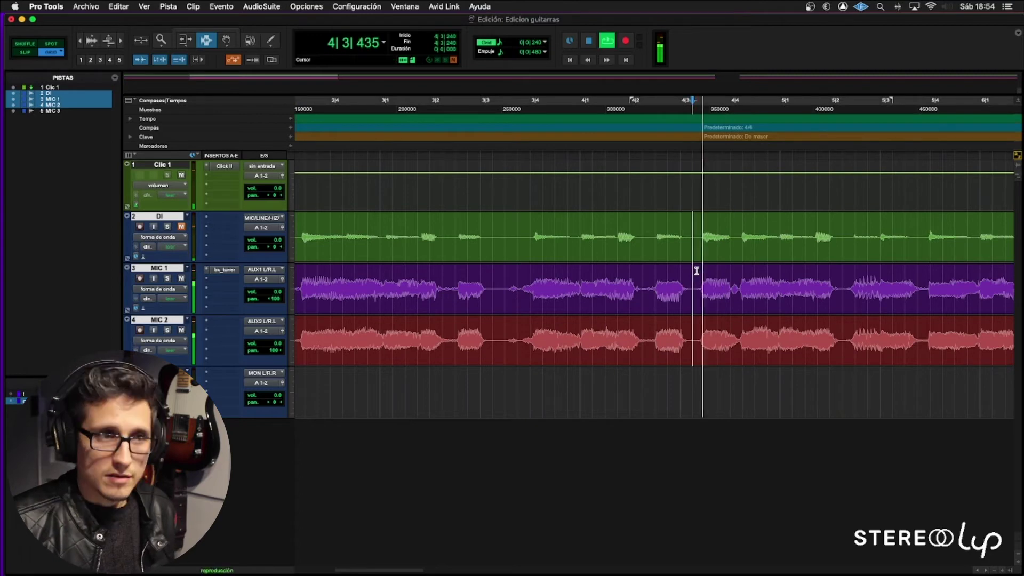
# Step: Copy the guitar passage from 4|3|240 to 5|2|240 and paste it at 2|3|240 on the DI, MIC 1 and MIC 2 tracks
pyautogui.press('space')
pyautogui.moveTo(693, 273); pyautogui.dragTo(846, 267)
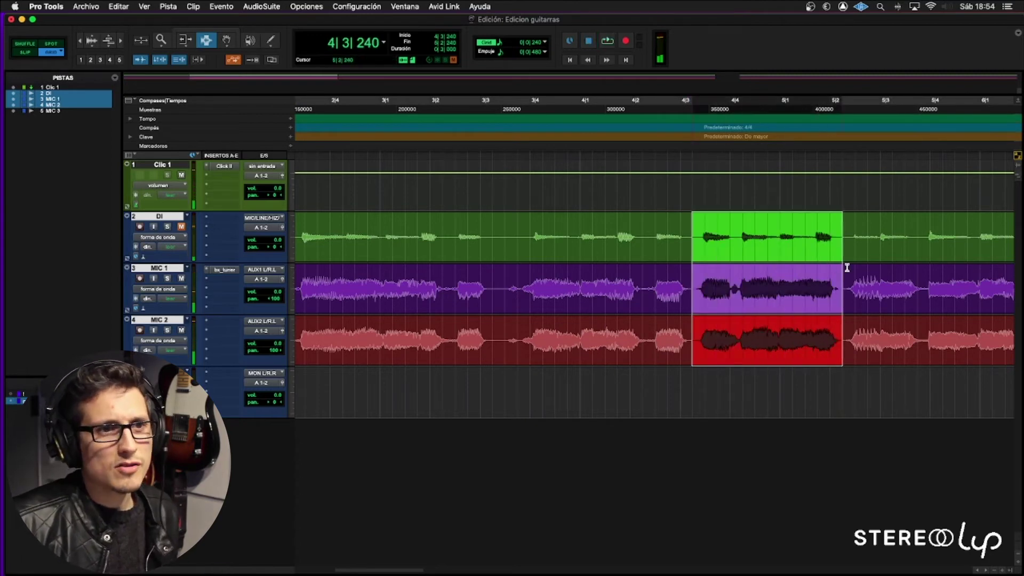
pyautogui.hscroll(-3, 527, 277)
pyautogui.press('space')
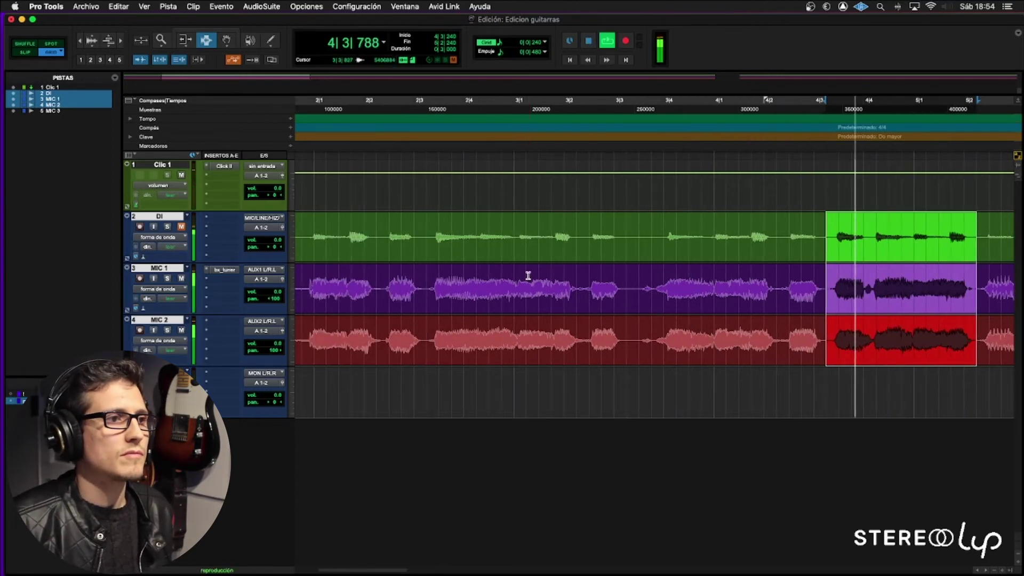
pyautogui.click(428, 280)
pyautogui.press('space')
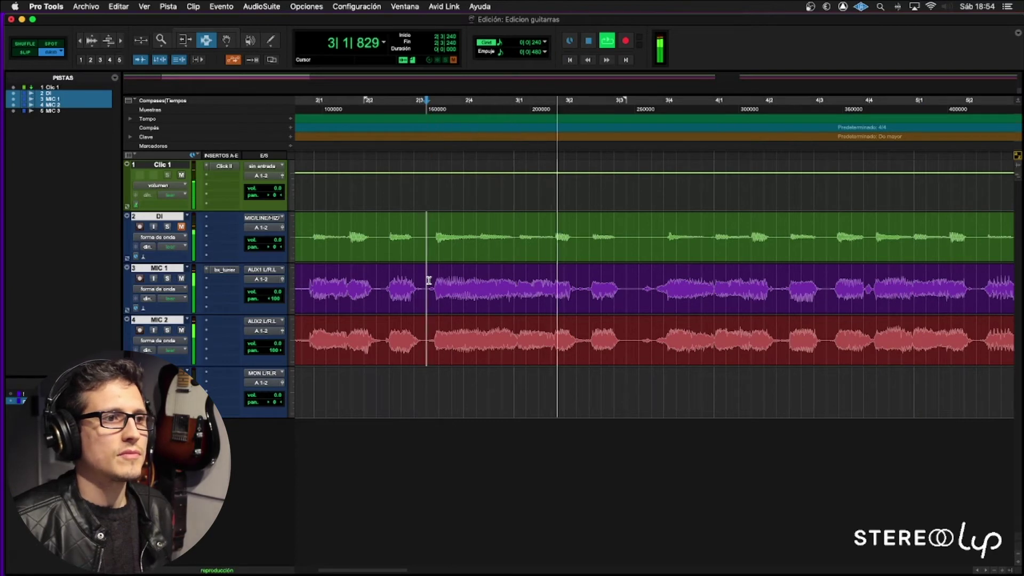
pyautogui.press('space')
pyautogui.press('super+v')
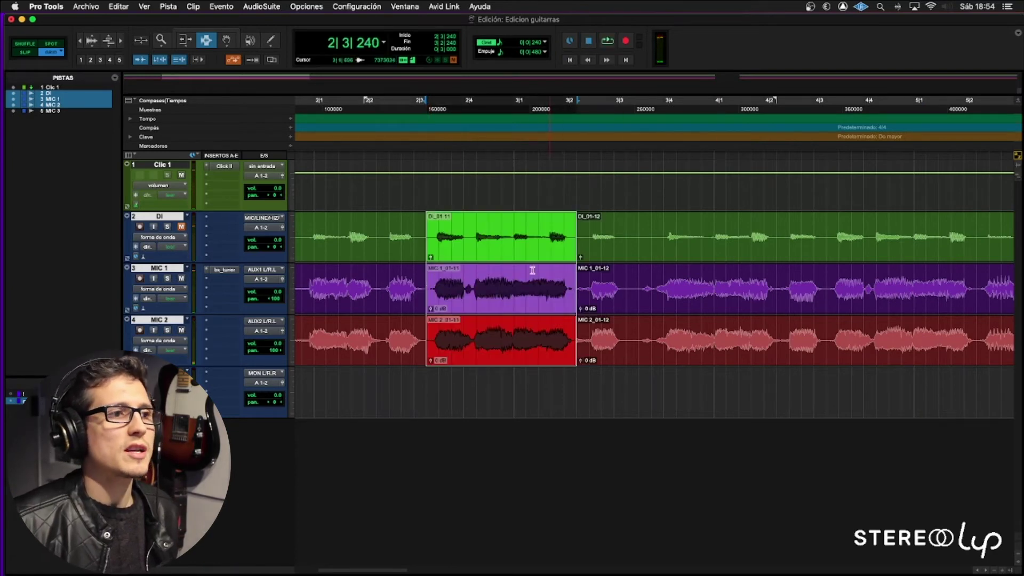
# Step: Crossfade both edges of the pasted clips in Slip mode and split the grouped clips at 1|4|765
pyautogui.click(425, 275)
pyautogui.press('F2')
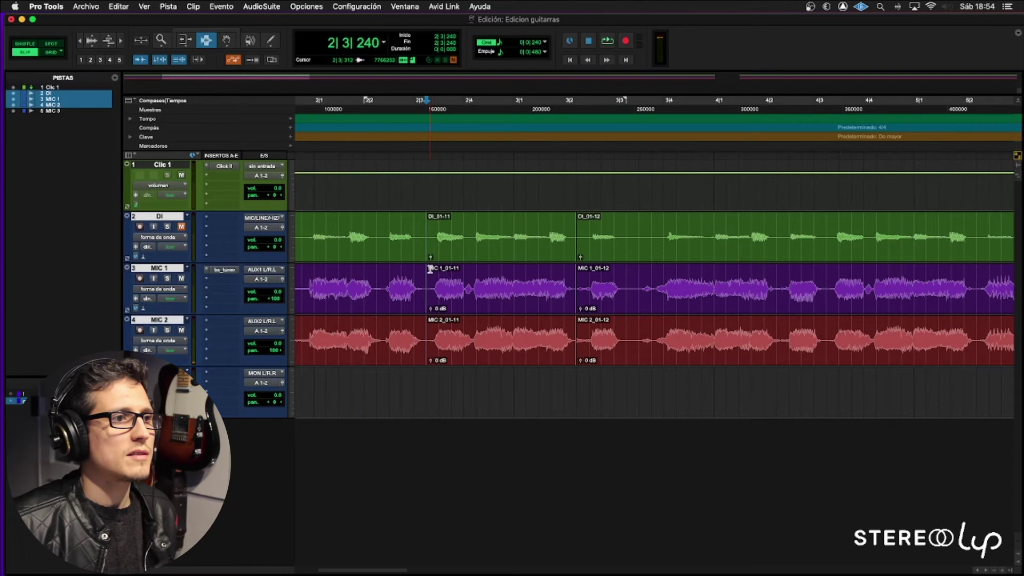
pyautogui.click(578, 272)
pyautogui.click(304, 273)
pyautogui.press('b')
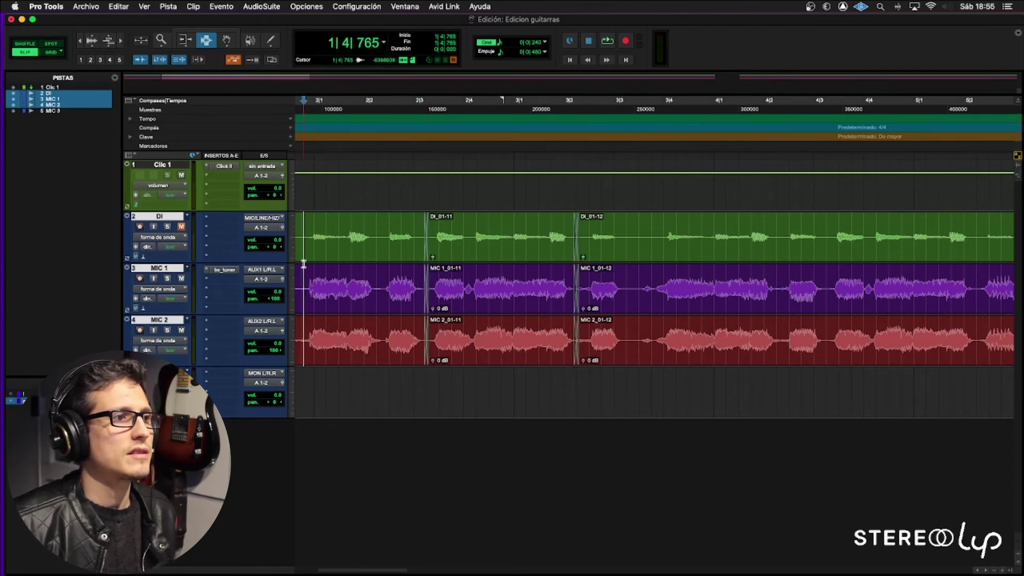
# Step: Play the edited guitars from 1|4|765 and check the short note at 3|2|480
pyautogui.press('space')
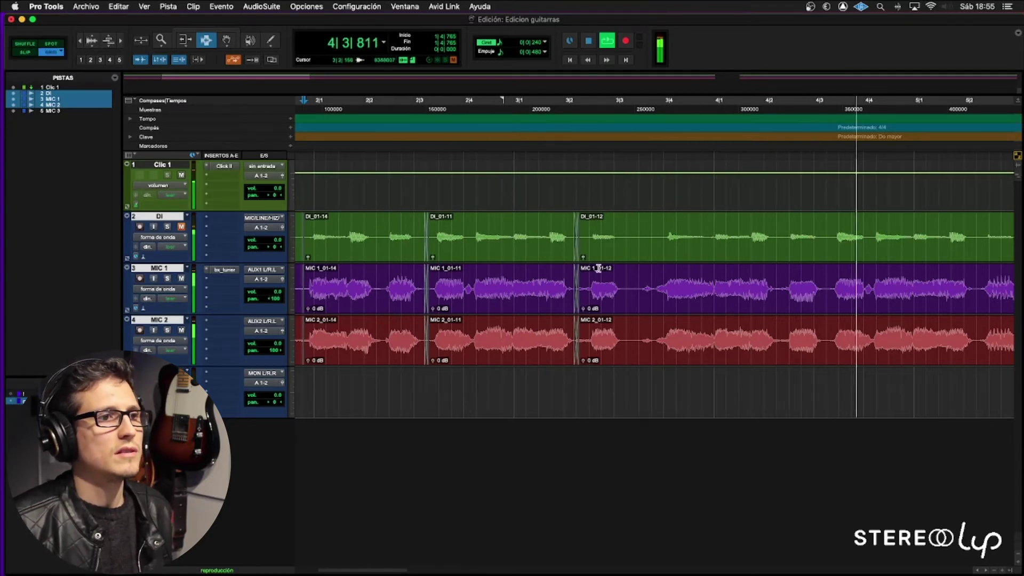
pyautogui.press('space')
pyautogui.click(573, 265)
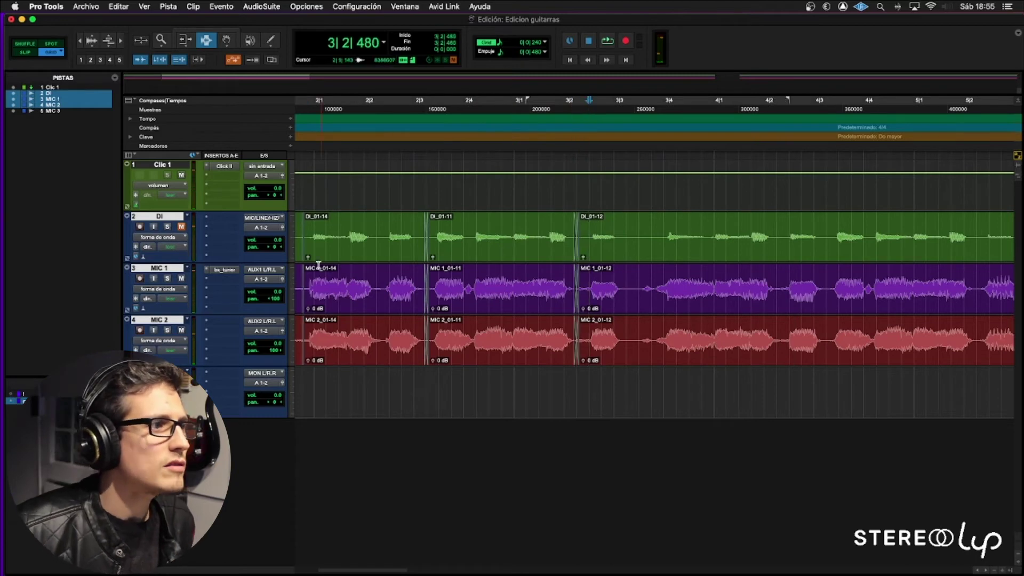
pyautogui.press('space')
# Step: Split the grouped clips at 3|3|240 to isolate the short note that follows the pasted passage
pyautogui.click(564, 274)
pyautogui.press('t')
pyautogui.hscroll(3, 563, 274)
pyautogui.hscroll(3, 564, 274)
pyautogui.moveTo(509, 271); pyautogui.dragTo(574, 282)
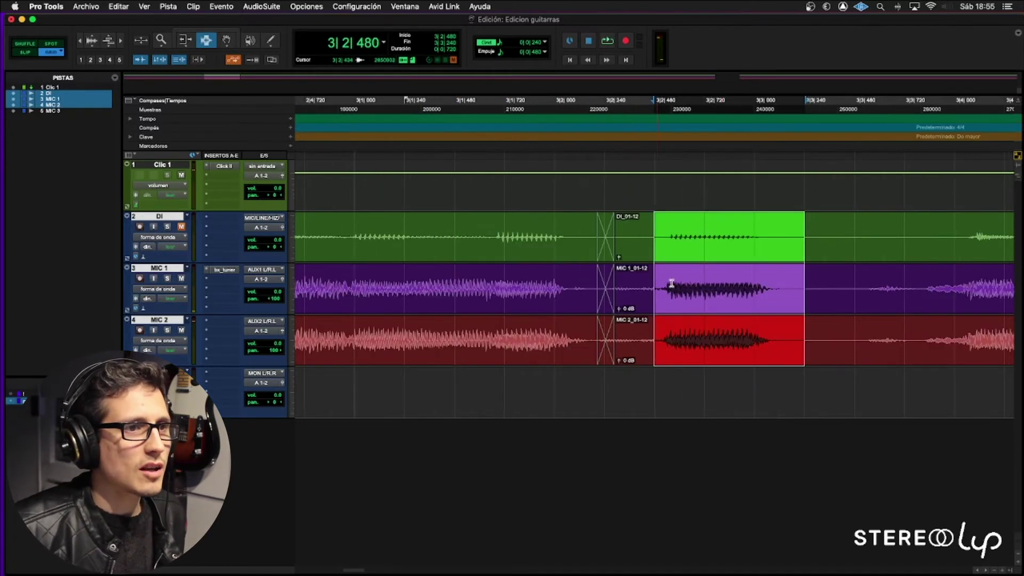
pyautogui.press('t')
pyautogui.press('t')
pyautogui.hscroll(5, 723, 281)
pyautogui.click(723, 281)
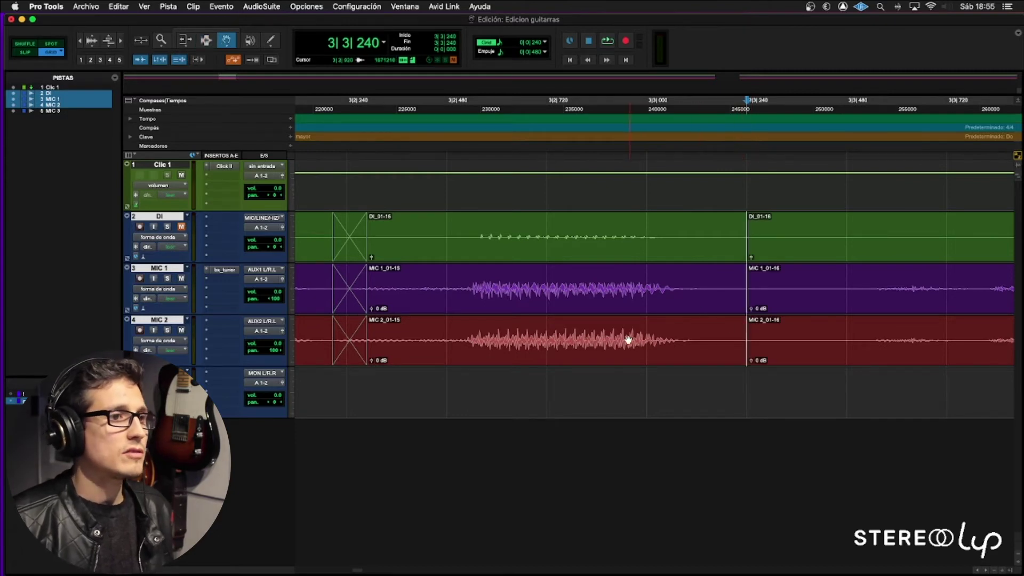
# Step: Set the grid to 0|0|480 and move the isolated note's clips earlier in Slip mode to start at 3|2|217
pyautogui.press('F2')
pyautogui.moveTo(613, 340); pyautogui.dragTo(599, 341)
pyautogui.press('F4')
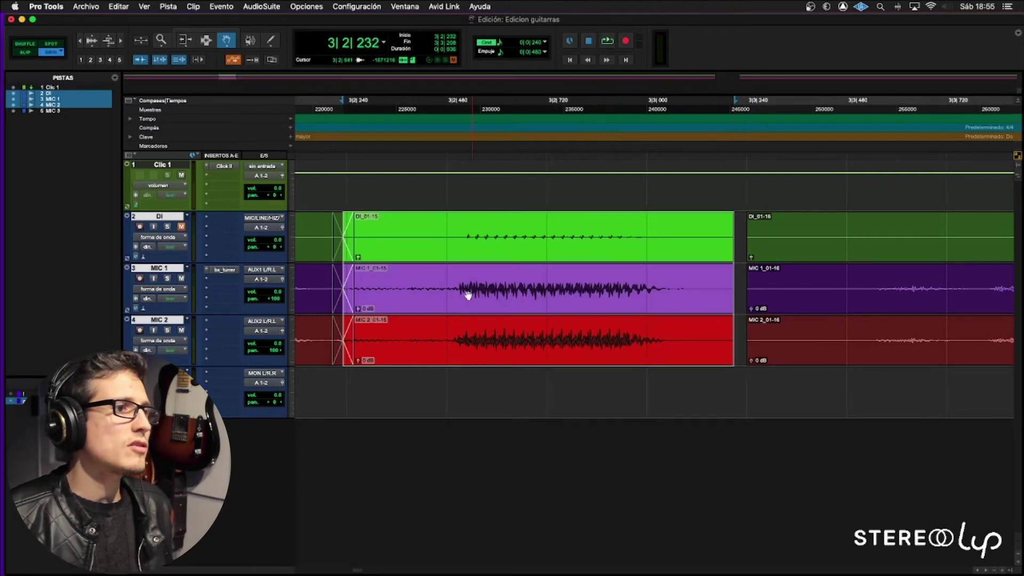
pyautogui.press('F2')
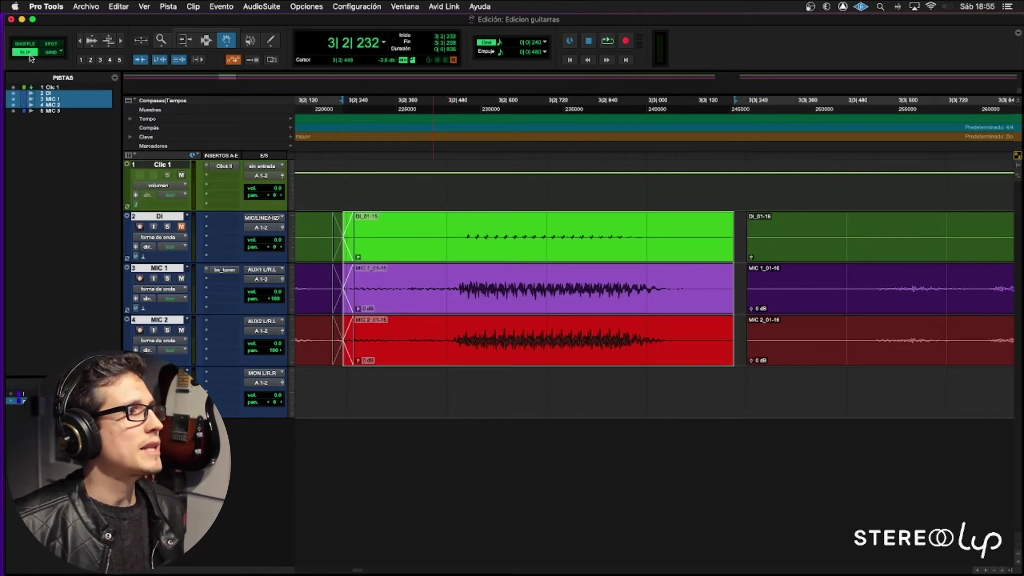
pyautogui.press('super+bracketleft')
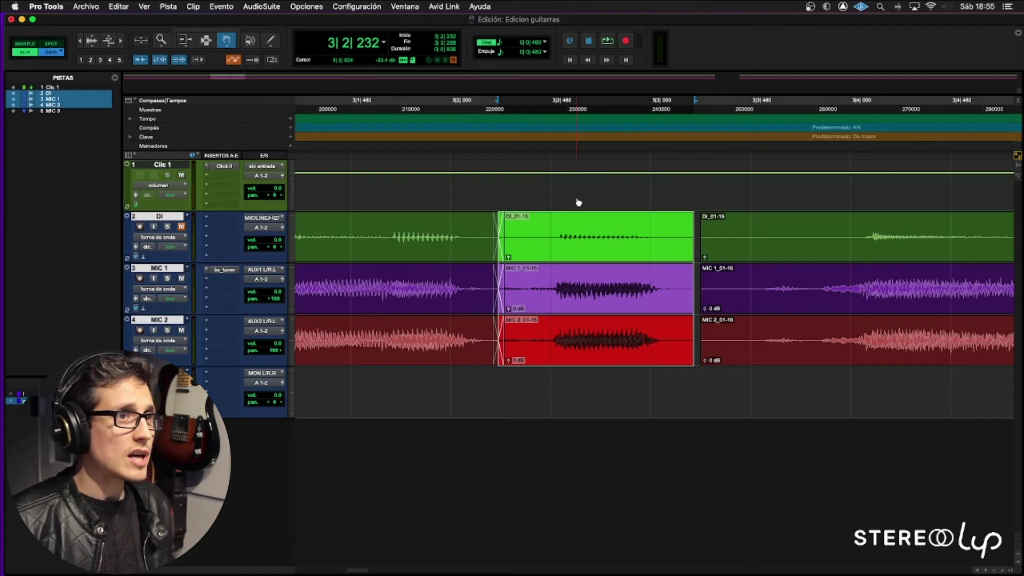
pyautogui.moveTo(596, 360); pyautogui.dragTo(584, 361)
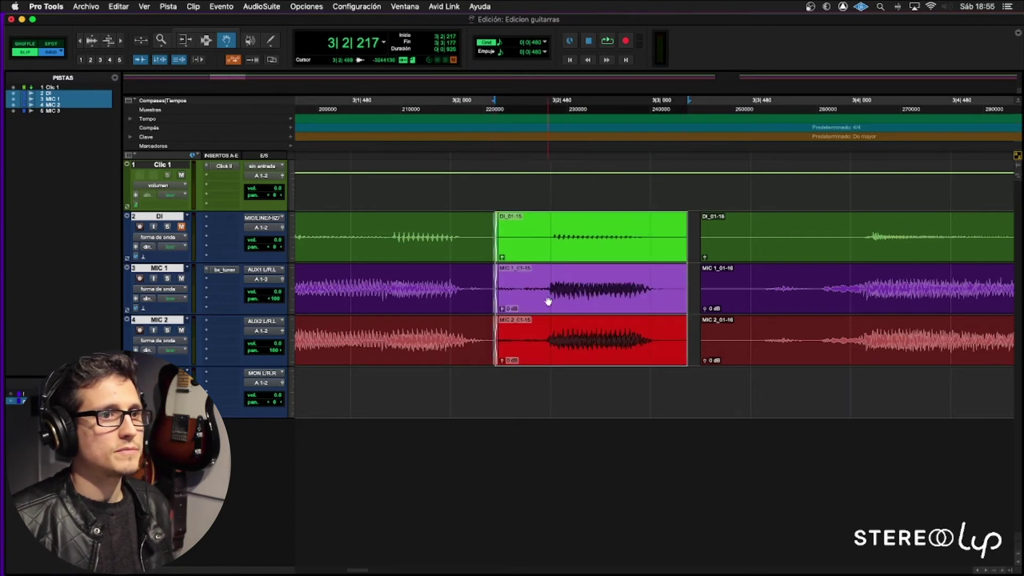
# Step: Extend the moved note's clips to close the gap and crossfade the join from 3|3|264 to 3|3|310
pyautogui.moveTo(677, 282); pyautogui.dragTo(708, 283)
pyautogui.press('F7')
pyautogui.moveTo(704, 283); pyautogui.dragTo(705, 283)
pyautogui.press('f')
pyautogui.press('super+z')
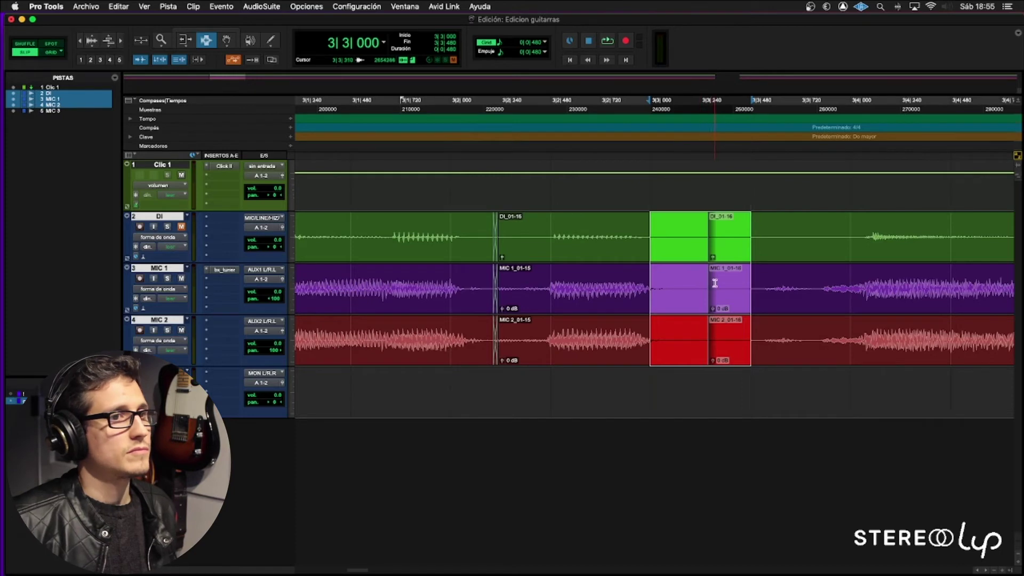
pyautogui.press('f')
# Step: Return to Grid mode and play the edited guitars from 1|4|480 into bar 5
pyautogui.press('r')
pyautogui.press('r')
pyautogui.press('r')
pyautogui.press('F4')
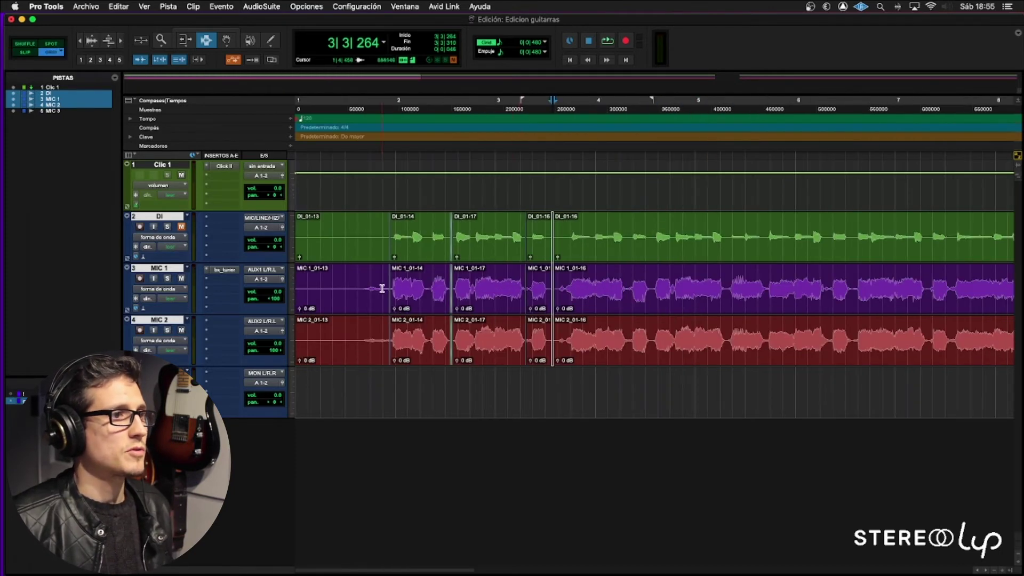
pyautogui.click(381, 288)
pyautogui.press('space')
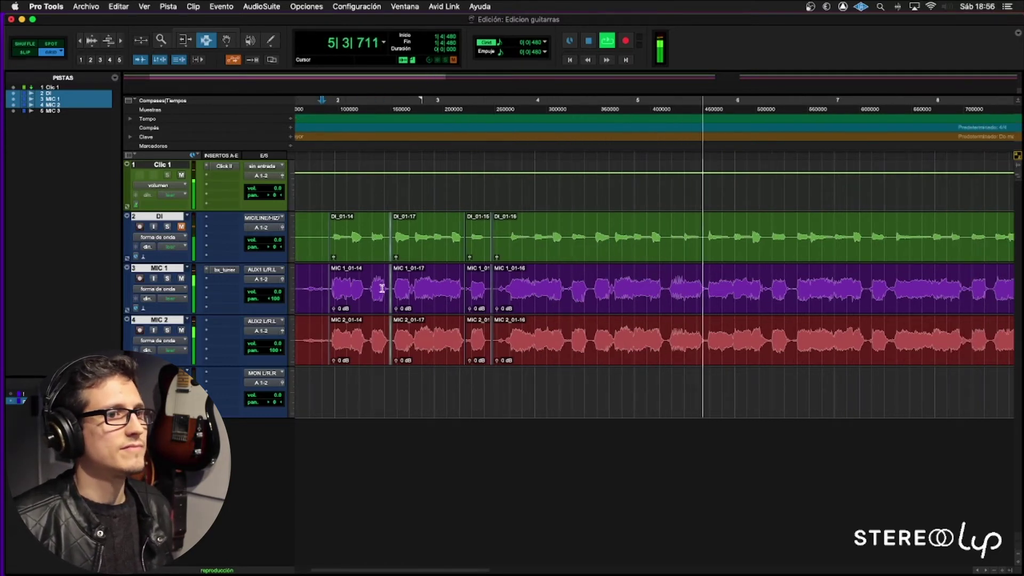
pyautogui.press('space')
# Step: Examine the moved note at 3|2|480 and the crossfades on both sides of it
pyautogui.click(505, 241)
pyautogui.press('t')
pyautogui.press('t')
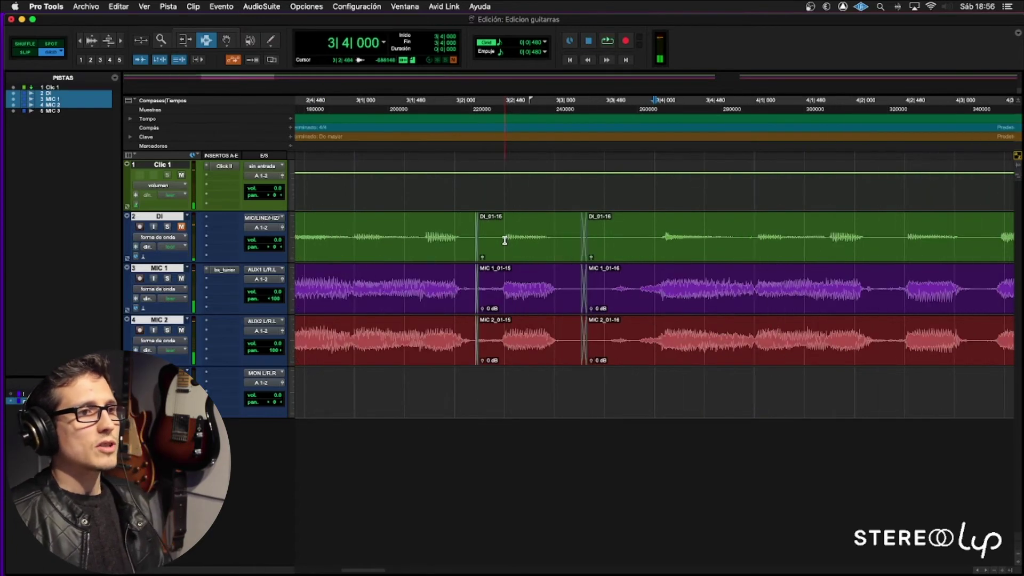
pyautogui.doubleClick(501, 274)
pyautogui.click(563, 279)
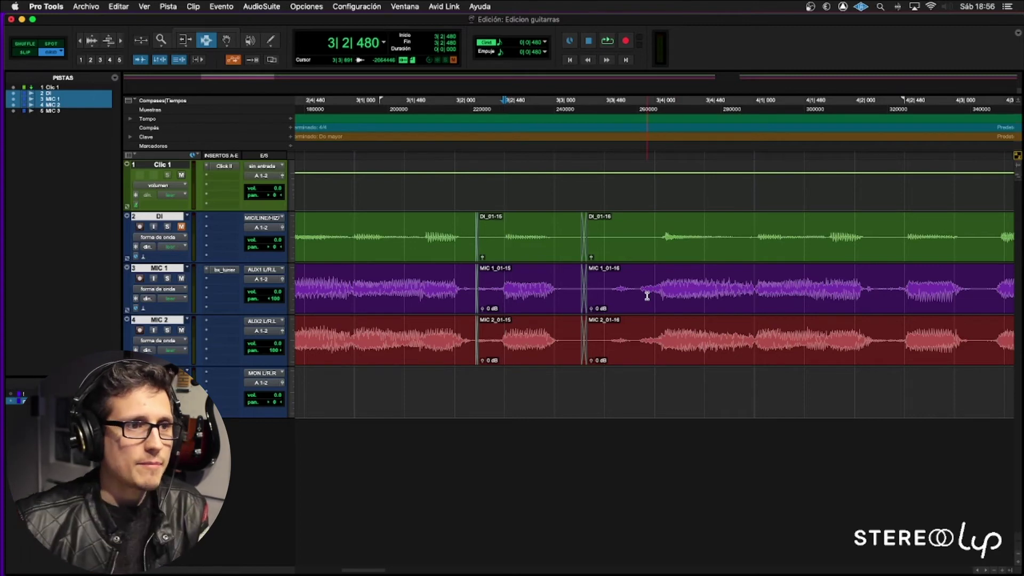
# Step: Select the sustained passage from 9|4|000 to 12|2|000 on the grouped tracks and play it
pyautogui.hscroll(12, 647, 296)
pyautogui.press('r')
pyautogui.press('r')
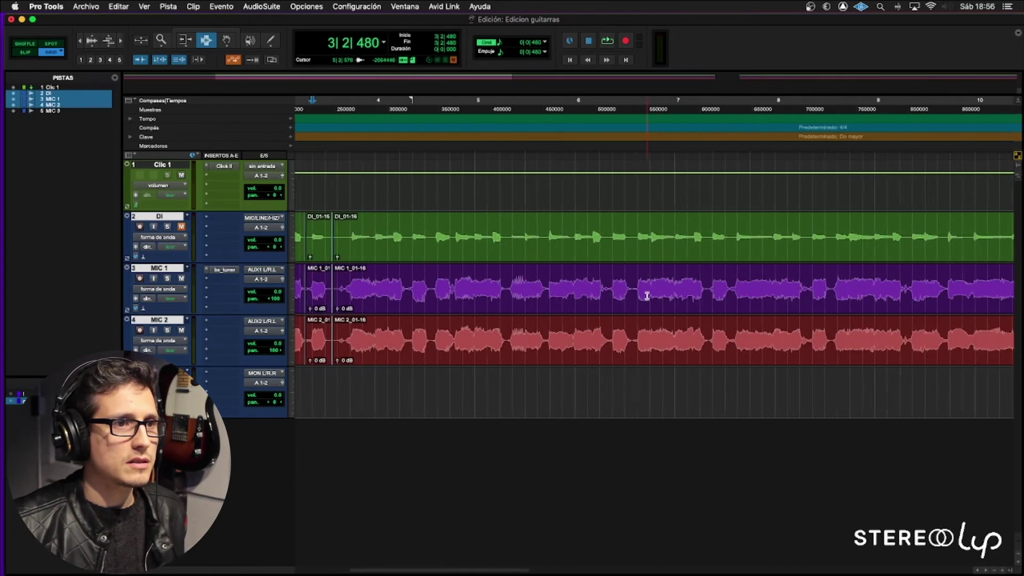
pyautogui.press('r')
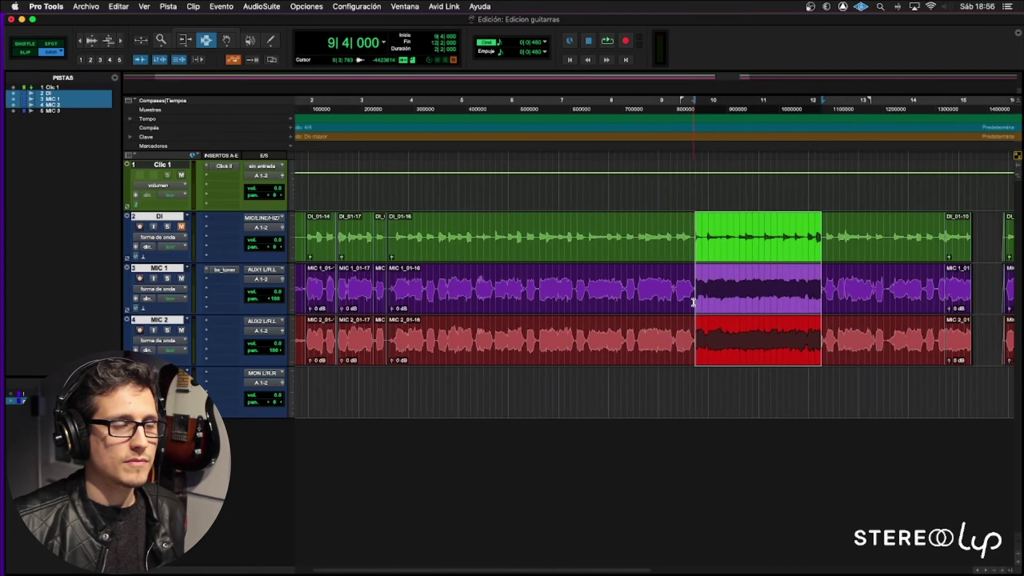
pyautogui.press('space')
pyautogui.press('t')
pyautogui.press('t')
pyautogui.hscroll(5, 724, 306)
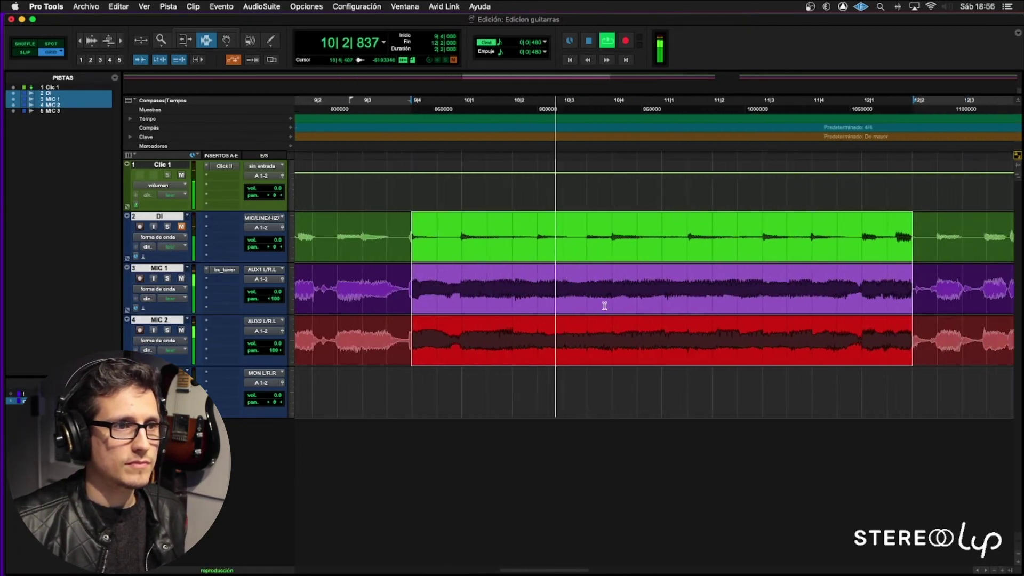
pyautogui.hscroll(1, 605, 305)
pyautogui.hscroll(4, 650, 302)
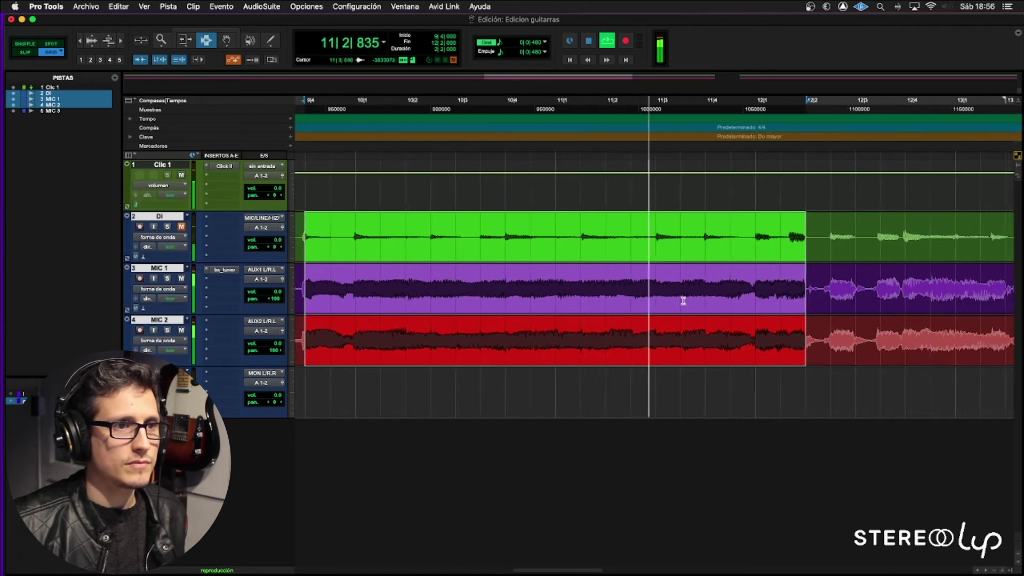
pyautogui.hscroll(1, 680, 299)
pyautogui.press('space')
# Step: Mark the sustained section ending in bar 12, and select 11|1|000 to 11|1|480 within it
pyautogui.press('r')
pyautogui.click(729, 291)
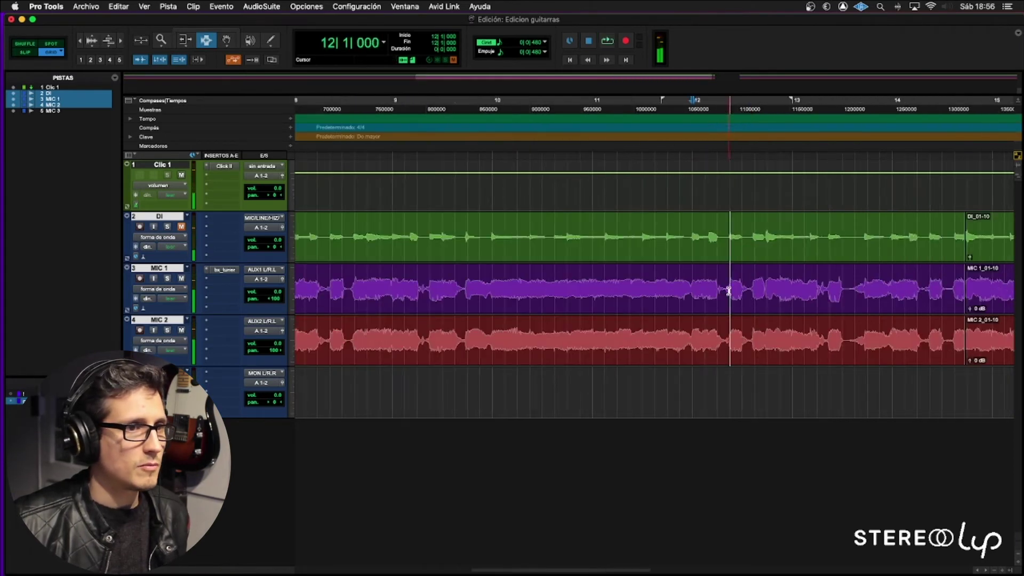
pyautogui.moveTo(477, 292); pyautogui.dragTo(709, 304)
pyautogui.click(708, 303)
pyautogui.moveTo(568, 289); pyautogui.dragTo(595, 291)
pyautogui.click(608, 290)
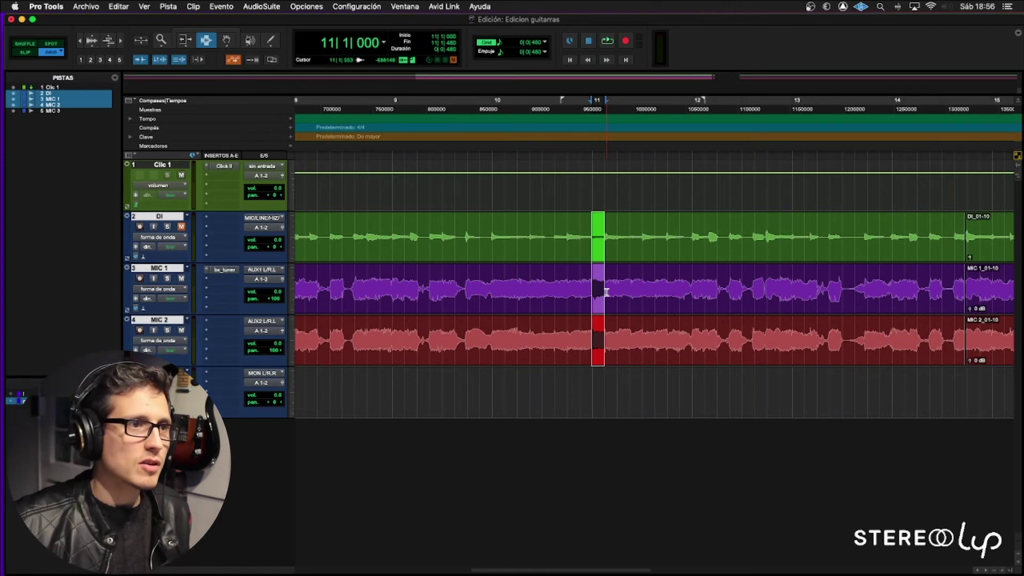
# Step: Switch to Slip mode and mark the DI note from 11|1|502 to 11|1|835
pyautogui.click(606, 291)
pyautogui.press('super+bracketright')
pyautogui.press('super+bracketright')
pyautogui.press('F2')
pyautogui.moveTo(542, 242); pyautogui.dragTo(623, 232)
pyautogui.click(573, 242)
pyautogui.click(623, 232)
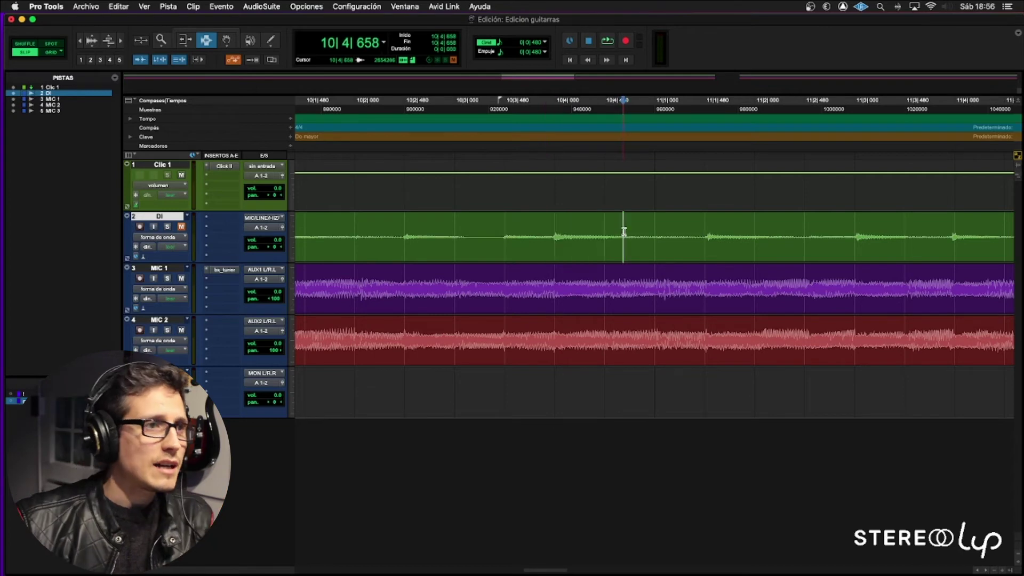
pyautogui.moveTo(706, 231); pyautogui.dragTo(739, 228)
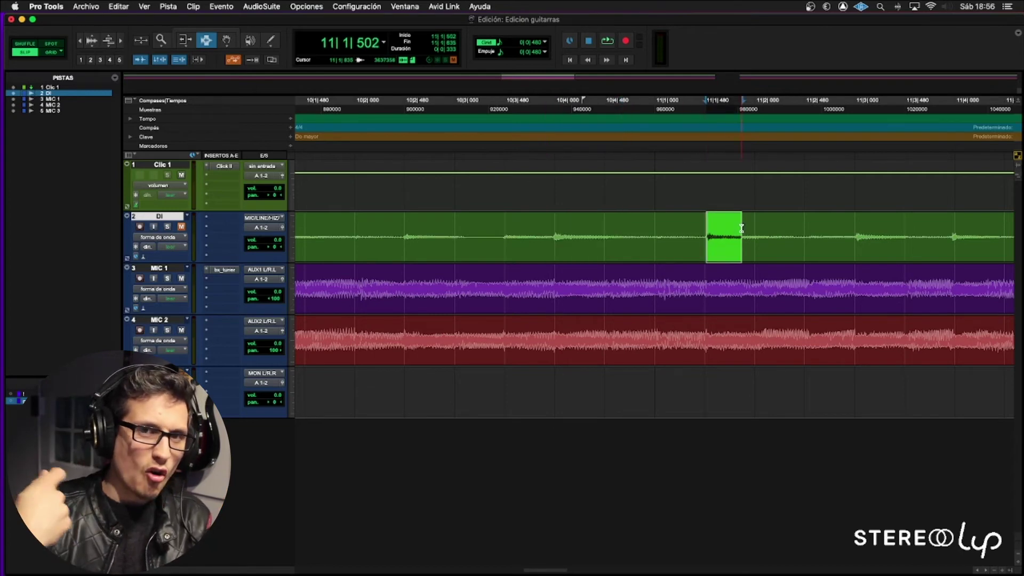
pyautogui.click(741, 228)
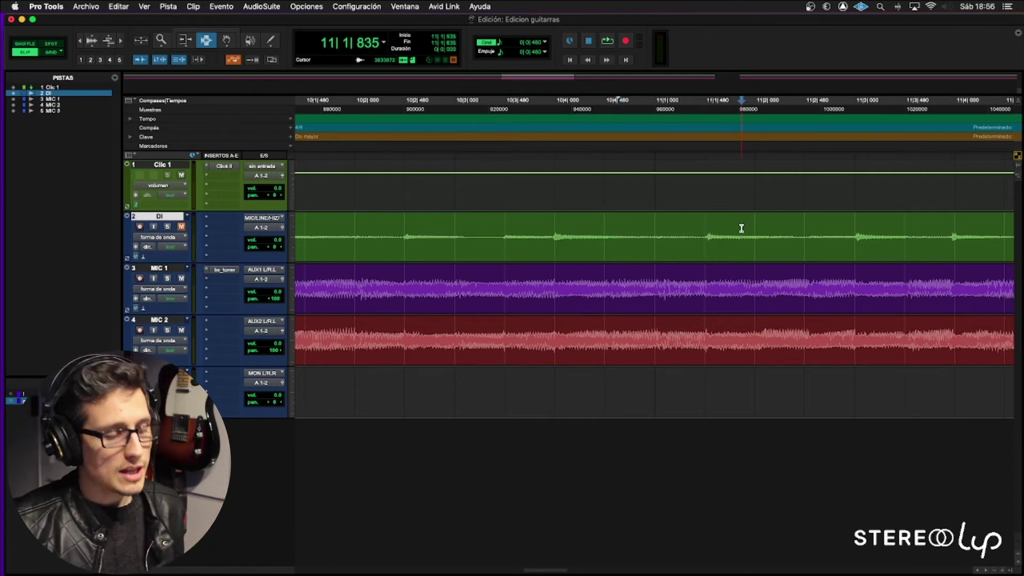
# Step: Crossfade the cut just before 2|1|000 on the DI, MIC 1 and MIC 2 tracks
pyautogui.keyDown('super'); pyautogui.click(679, 285); pyautogui.keyUp('super')
pyautogui.hotkey('alt', 'Tab')
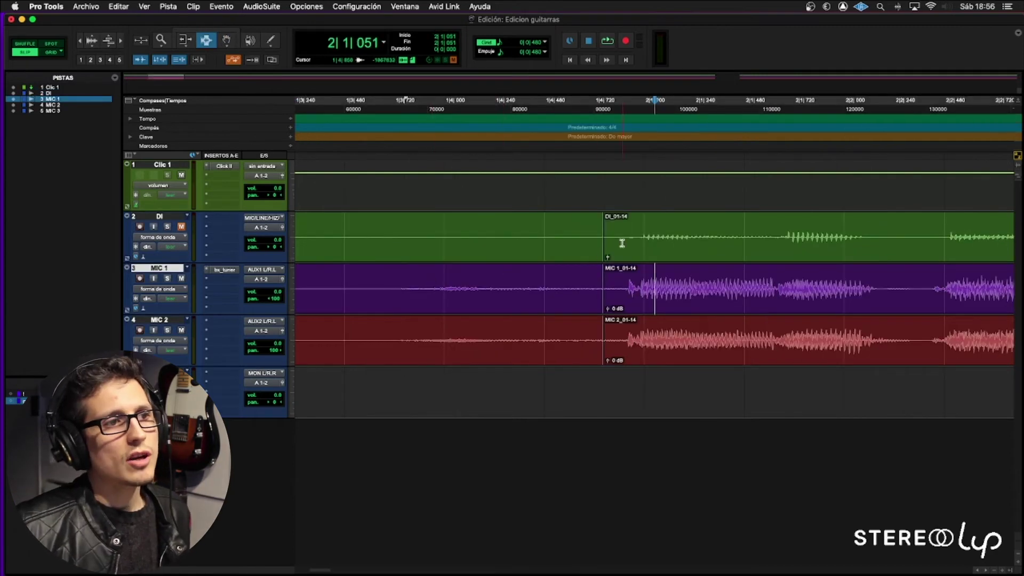
pyautogui.moveTo(611, 236); pyautogui.dragTo(598, 339)
pyautogui.press('f')
pyautogui.click(638, 301)
pyautogui.press('r')
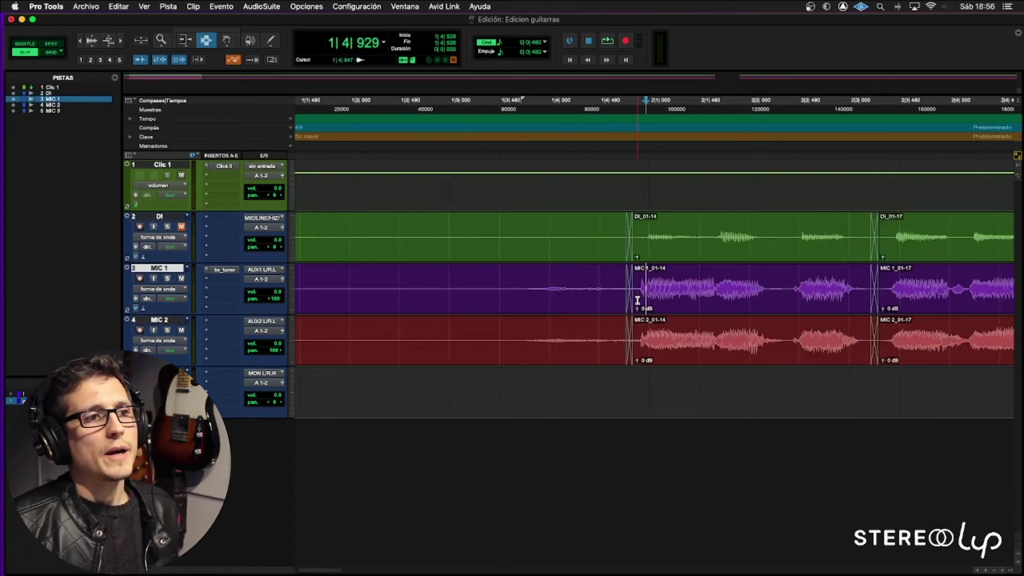
# Step: Examine the first guitar attack around 2|1|000, comparing the DI, MIC 1 and MIC 2 waveforms
pyautogui.press('r')
pyautogui.click(525, 281)
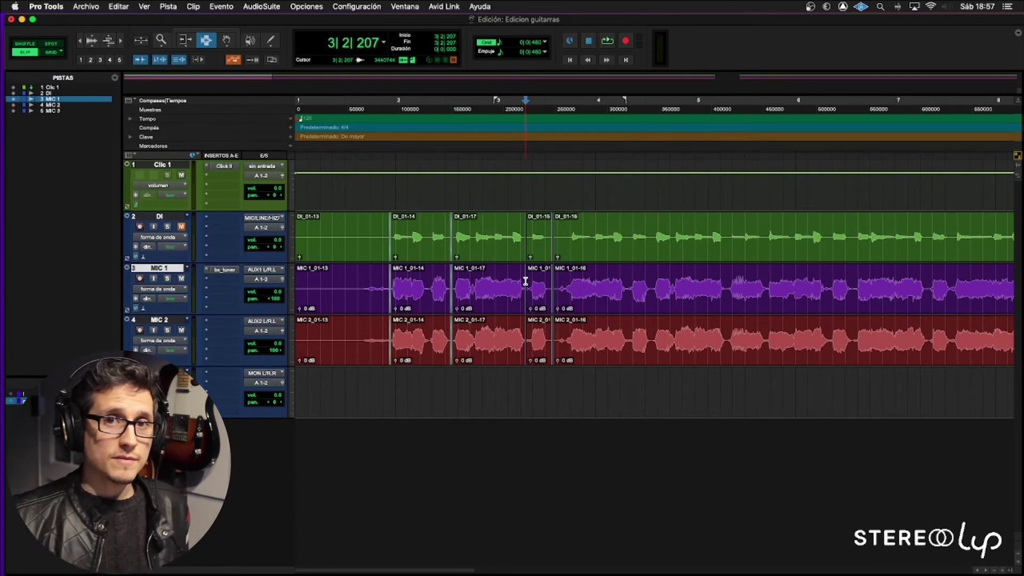
pyautogui.click(492, 295)
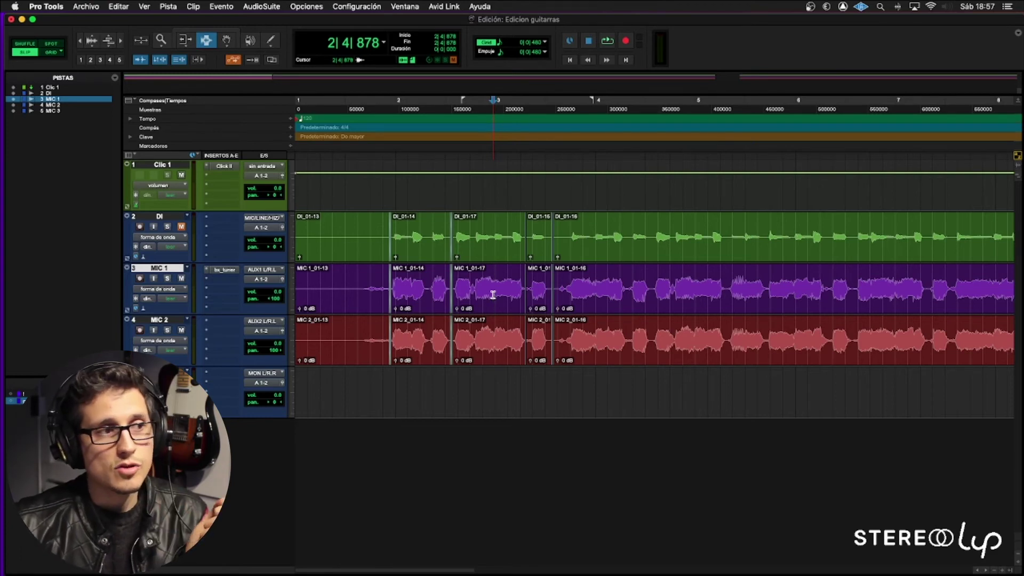
pyautogui.click(486, 296)
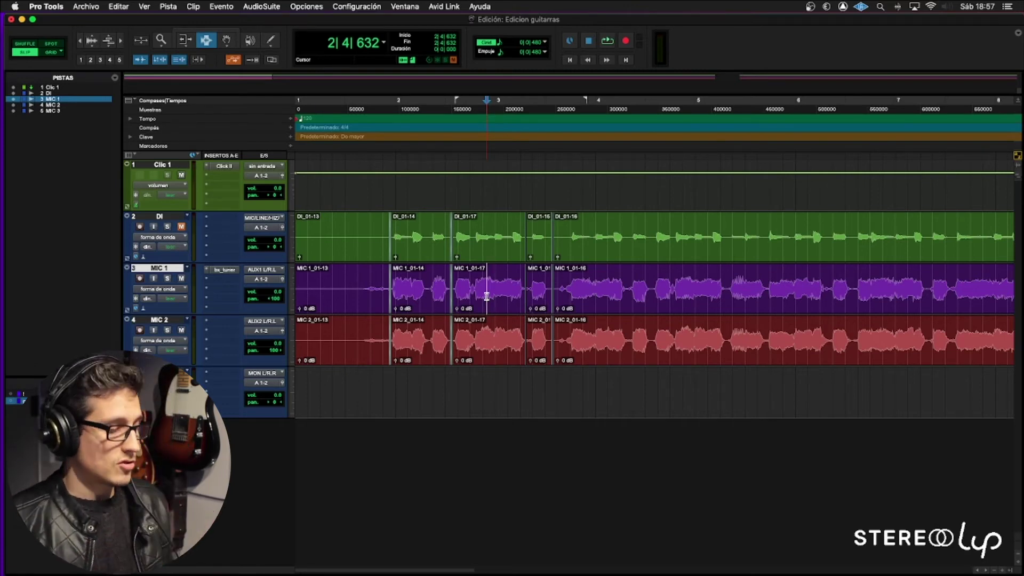
pyautogui.press('t')
pyautogui.press('t')
pyautogui.press('t')
pyautogui.hscroll(-10, 499, 288)
pyautogui.click(490, 282)
pyautogui.press('t')
pyautogui.press('t')
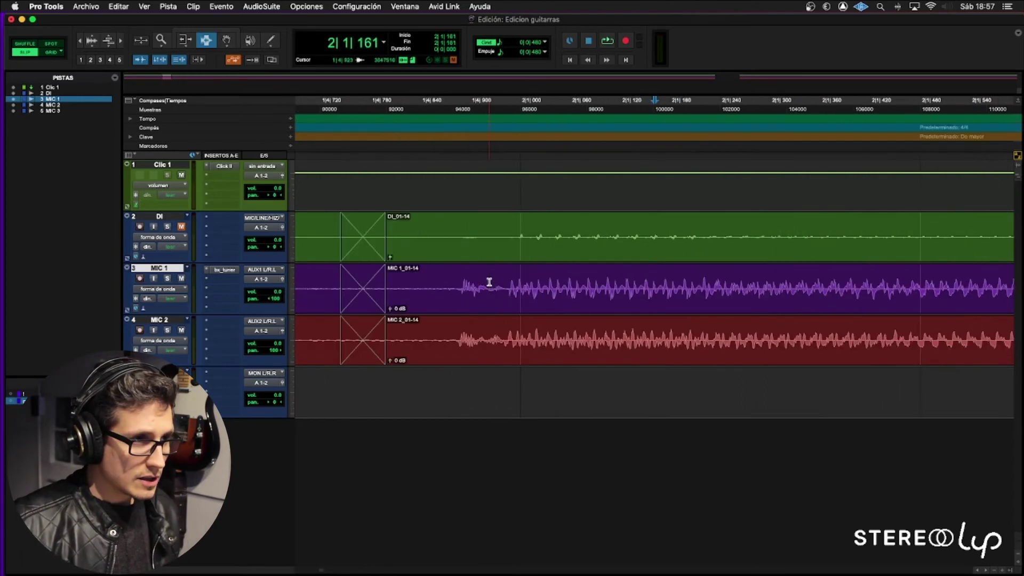
pyautogui.press('t')
pyautogui.click(376, 288)
pyautogui.hscroll(3, 376, 288)
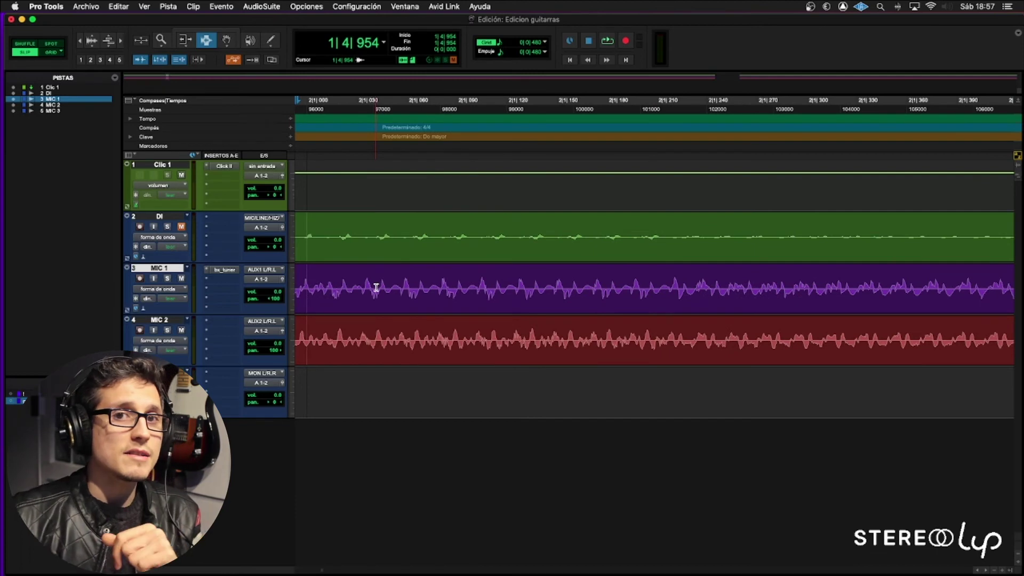
pyautogui.hscroll(-3, 376, 288)
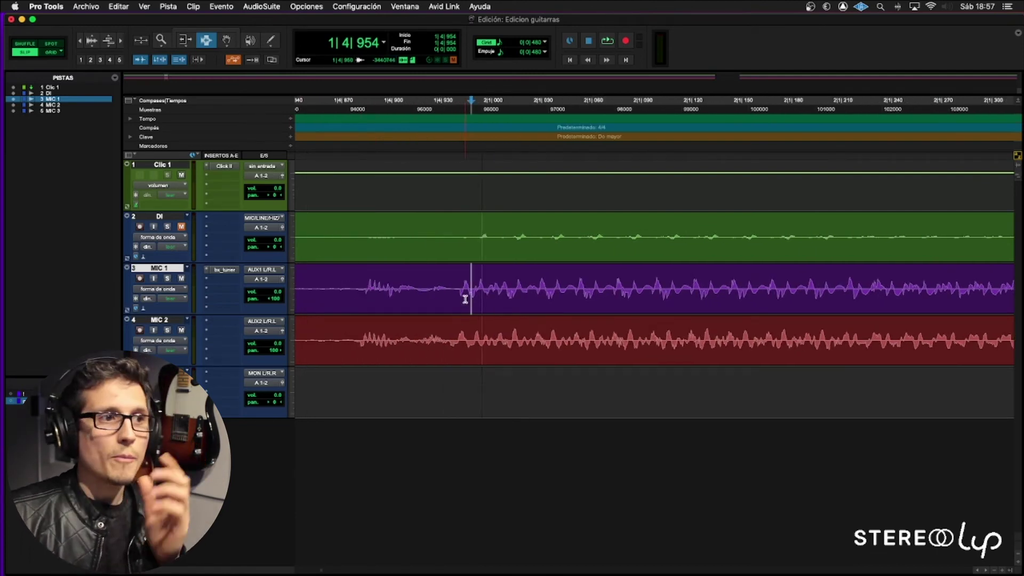
# Step: Select all the clips on the MIC 1 track only and consolidate them into one continuous clip
pyautogui.press('r')
pyautogui.press('r')
pyautogui.press('r')
pyautogui.press('r')
pyautogui.press('r')
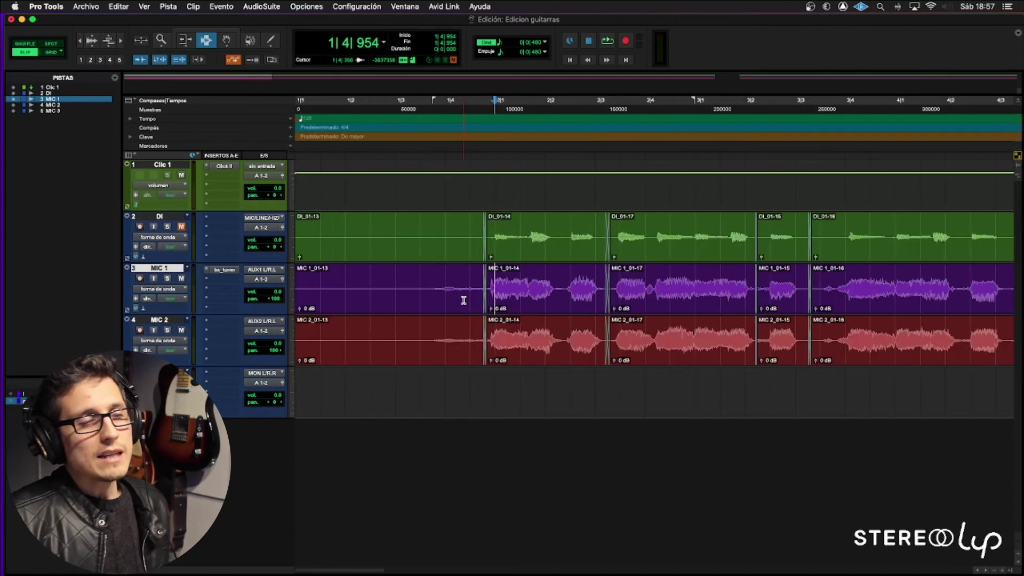
pyautogui.press('r')
pyautogui.moveTo(451, 300); pyautogui.dragTo(739, 281)
pyautogui.click(738, 281)
pyautogui.press('r')
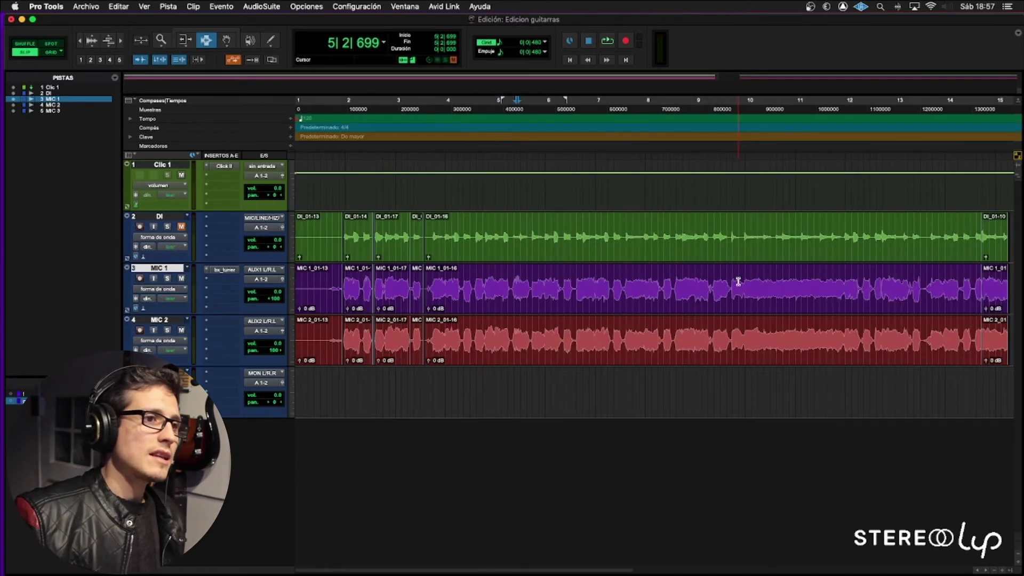
pyautogui.click(648, 292)
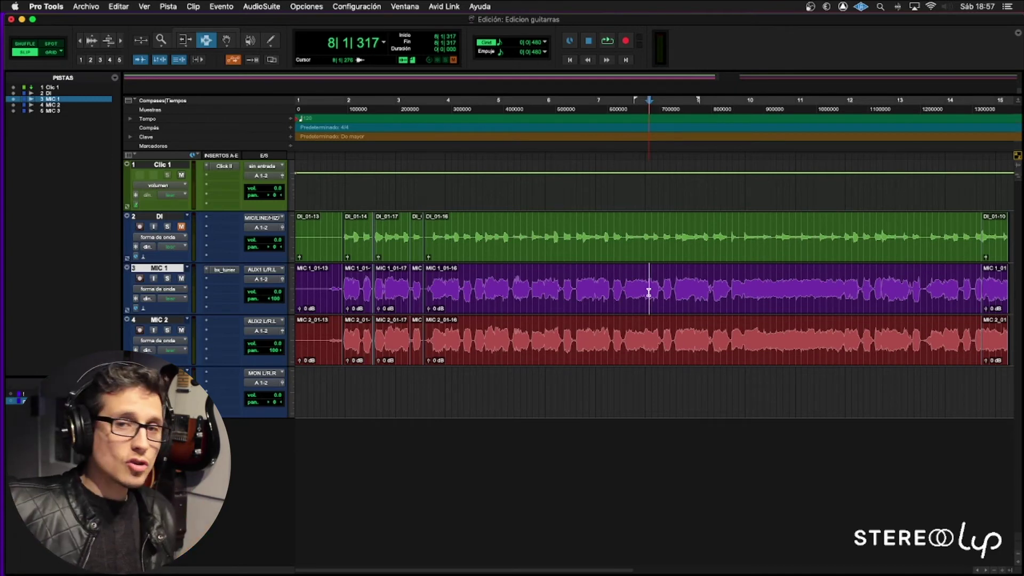
pyautogui.tripleClick(648, 292)
pyautogui.press('super+bracketleft')
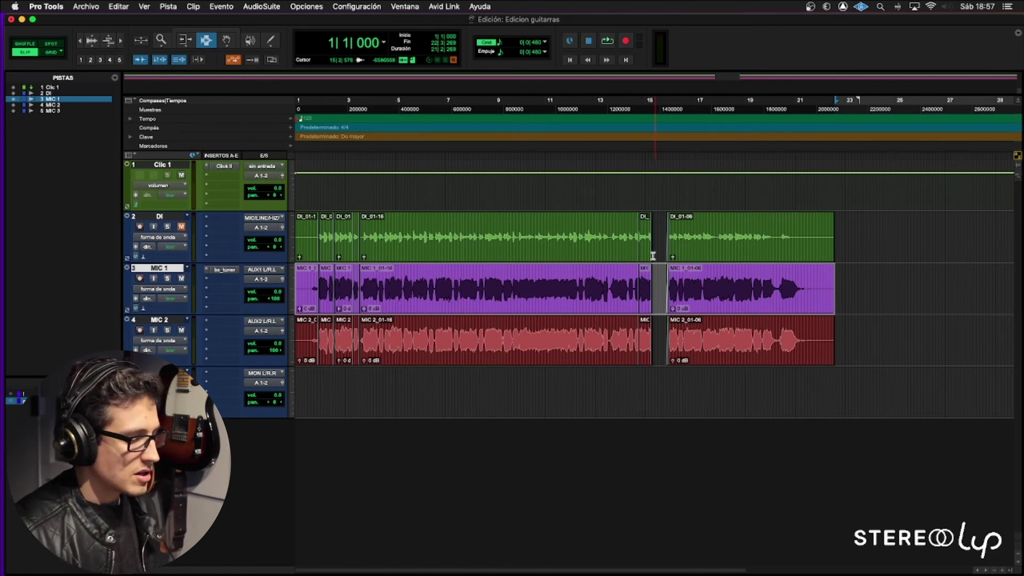
pyautogui.hotkey('alt', 'shift', '3')
pyautogui.click(496, 290)
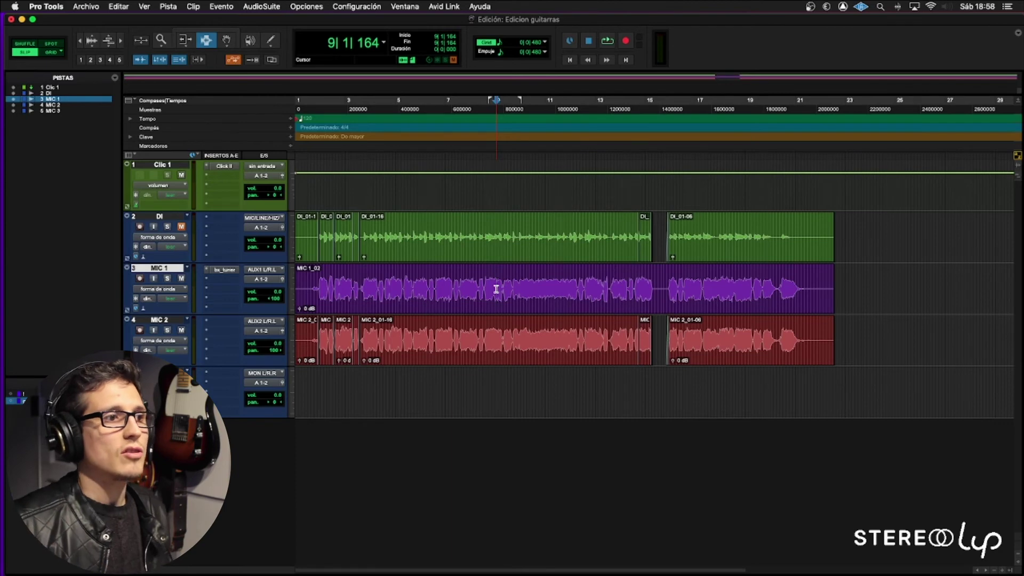
# Step: Trim the start of the consolidated MIC 1 clip to 1|4|862, just before the first attack
pyautogui.doubleClick(383, 288)
pyautogui.press('t')
pyautogui.press('t')
pyautogui.press('t')
pyautogui.press('t')
pyautogui.press('t')
pyautogui.press('t')
pyautogui.hscroll(10, 630, 299)
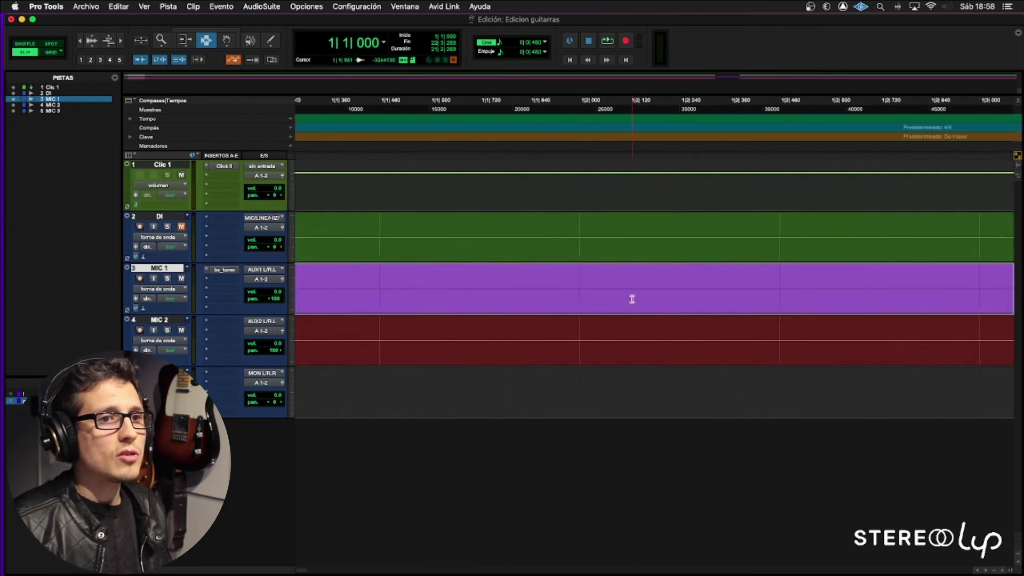
pyautogui.click(676, 283)
pyautogui.press('t')
pyautogui.press('t')
pyautogui.press('t')
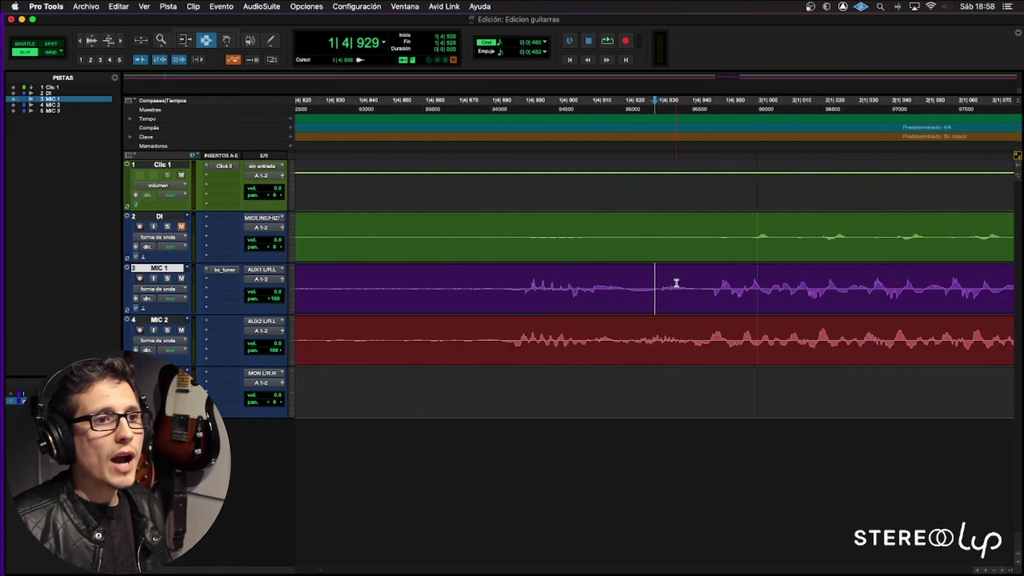
pyautogui.click(431, 291)
pyautogui.press('a')
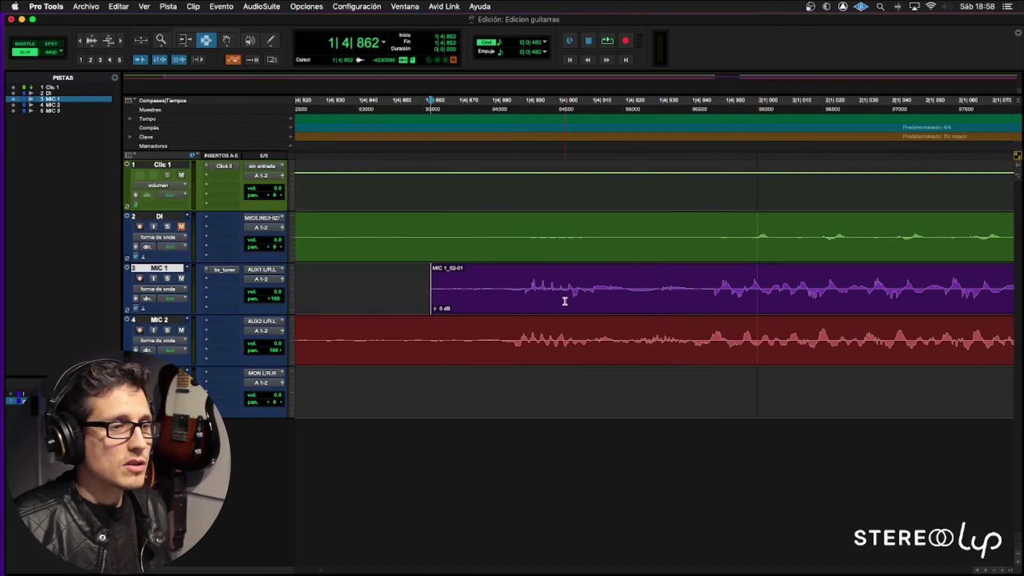
# Step: Move the trimmed MIC 1 clip slightly earlier in Slip mode so it starts at 1|4|859
pyautogui.press('F4')
pyautogui.press('t')
pyautogui.press('F8')
pyautogui.hscroll(3, 696, 300)
pyautogui.moveTo(702, 292); pyautogui.dragTo(688, 298)
pyautogui.press('F2')
pyautogui.press('super+z')
pyautogui.press('r')
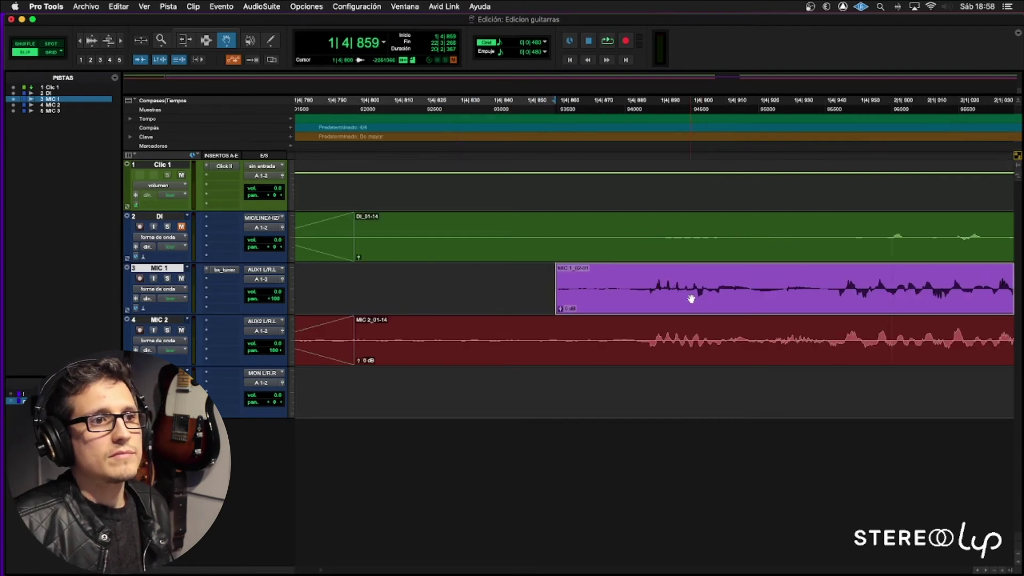
# Step: Compare the MIC 1 and MIC 2 waveforms closely around 1|4|892 and 1|4|949
pyautogui.press('F7')
pyautogui.click(665, 292)
pyautogui.press('t')
pyautogui.press('t')
pyautogui.press('t')
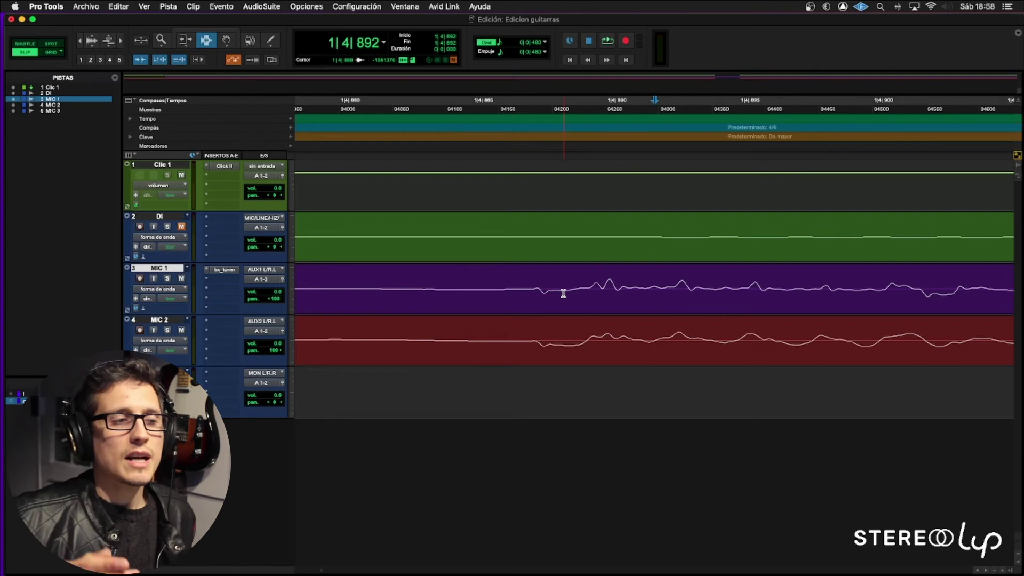
pyautogui.press('r')
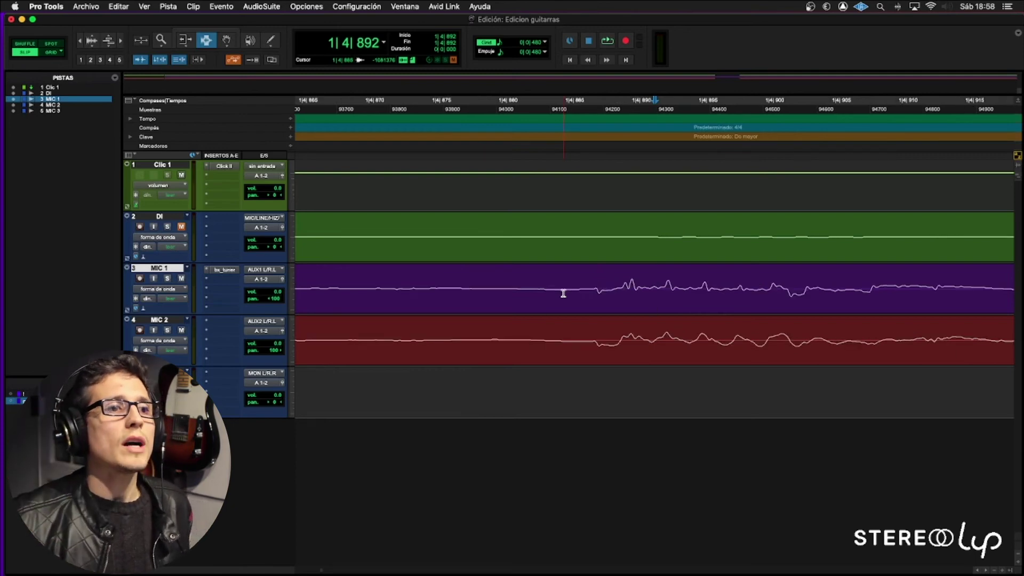
pyautogui.press('r')
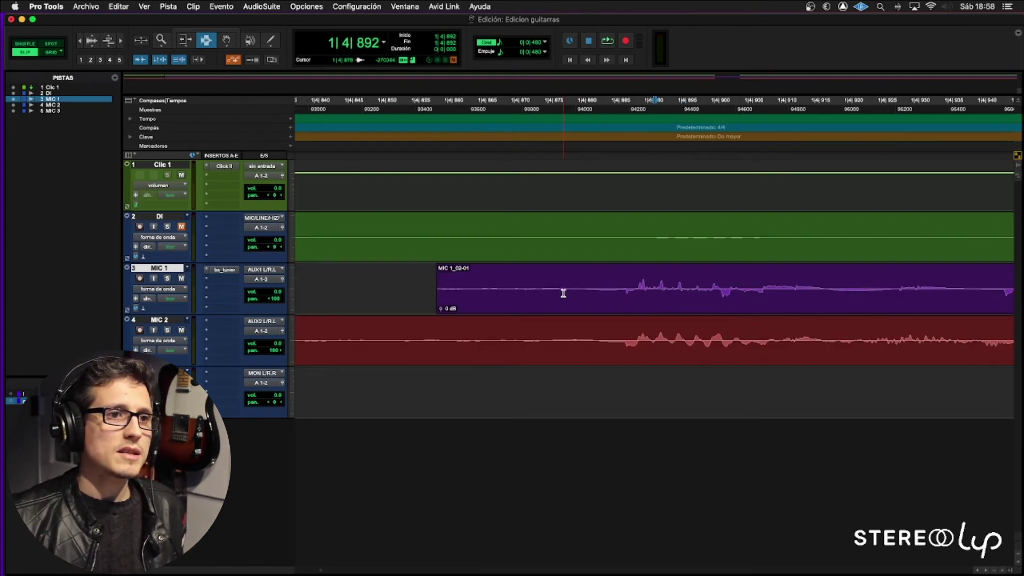
pyautogui.press('r')
pyautogui.hscroll(2, 563, 293)
pyautogui.click(797, 301)
pyautogui.click(788, 296)
pyautogui.press('t')
pyautogui.press('t')
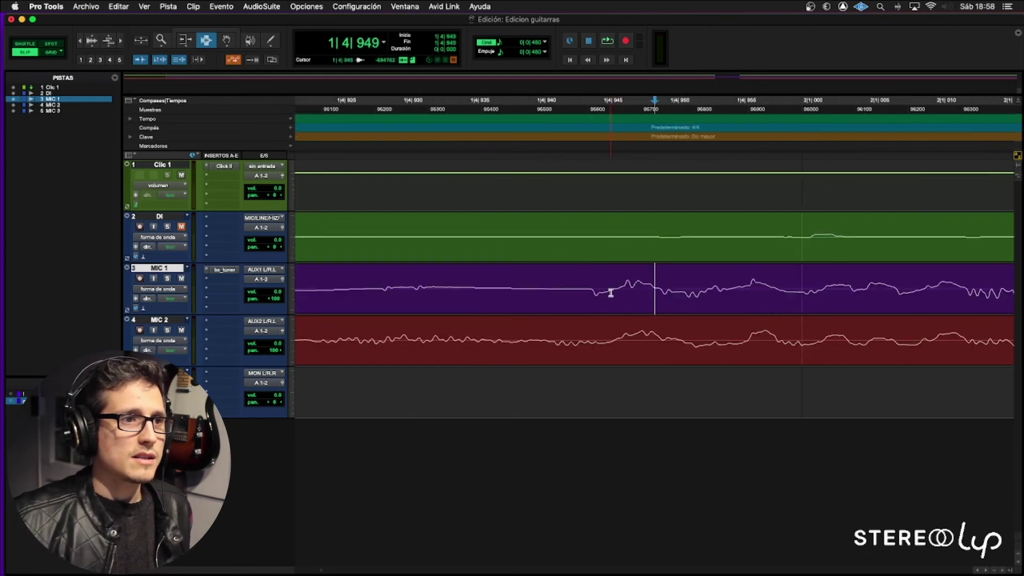
# Step: Try moving the MIC 1 clip to 1|4|865 to compare its offset peaks with MIC 2, and undo the move
pyautogui.press('F8')
pyautogui.moveTo(480, 290); pyautogui.dragTo(664, 309)
pyautogui.press('F7')
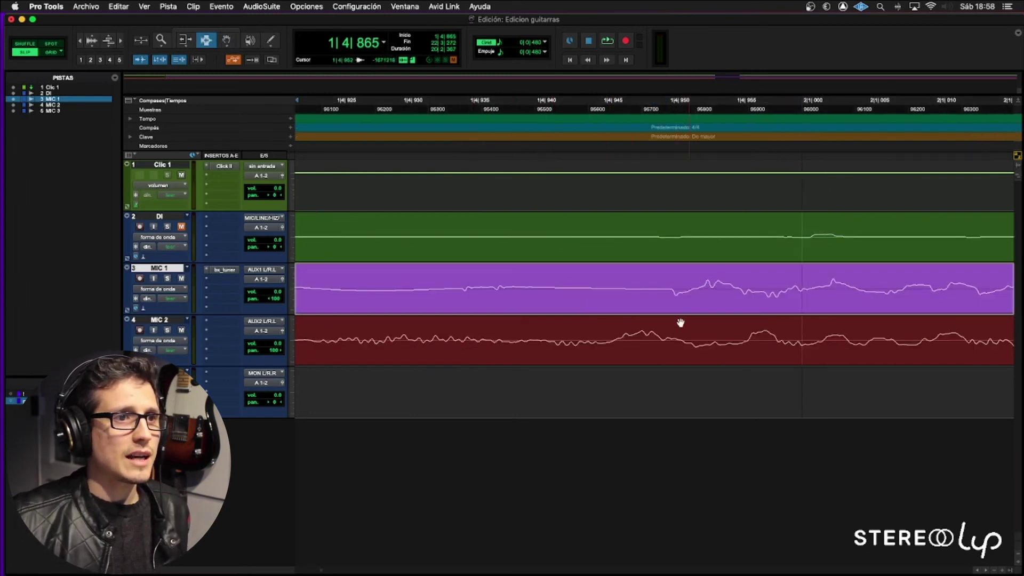
pyautogui.click(677, 324)
pyautogui.moveTo(617, 338); pyautogui.dragTo(658, 340)
pyautogui.moveTo(665, 290); pyautogui.dragTo(599, 289)
pyautogui.moveTo(663, 341); pyautogui.dragTo(748, 341)
pyautogui.moveTo(742, 293); pyautogui.dragTo(688, 293)
pyautogui.click(689, 294)
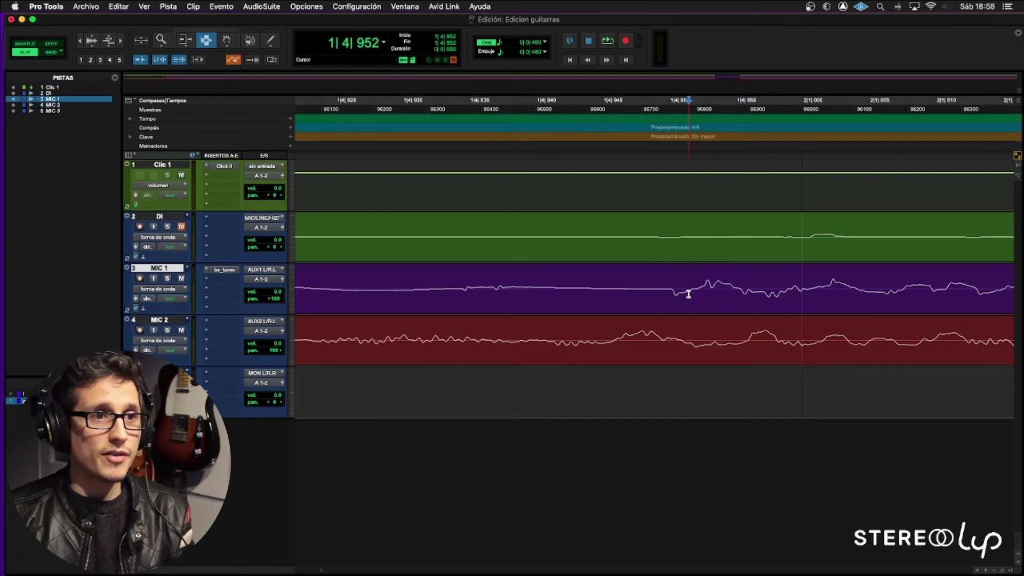
pyautogui.press('super+z')
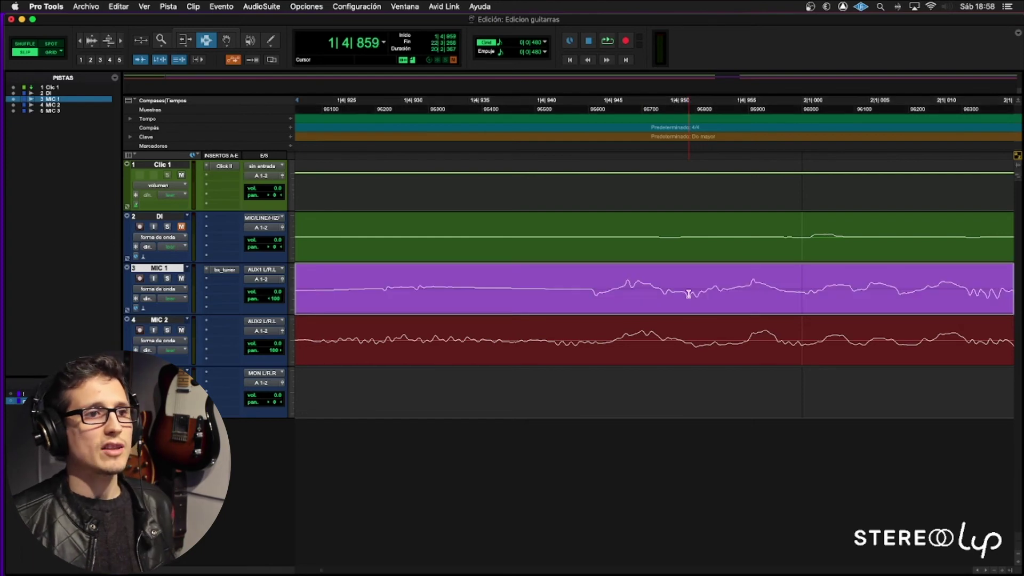
# Step: Examine the MIC 1 clip from its start at 1|4|859 against the MIC 2 attack at several scales
pyautogui.press('r')
pyautogui.click(688, 294)
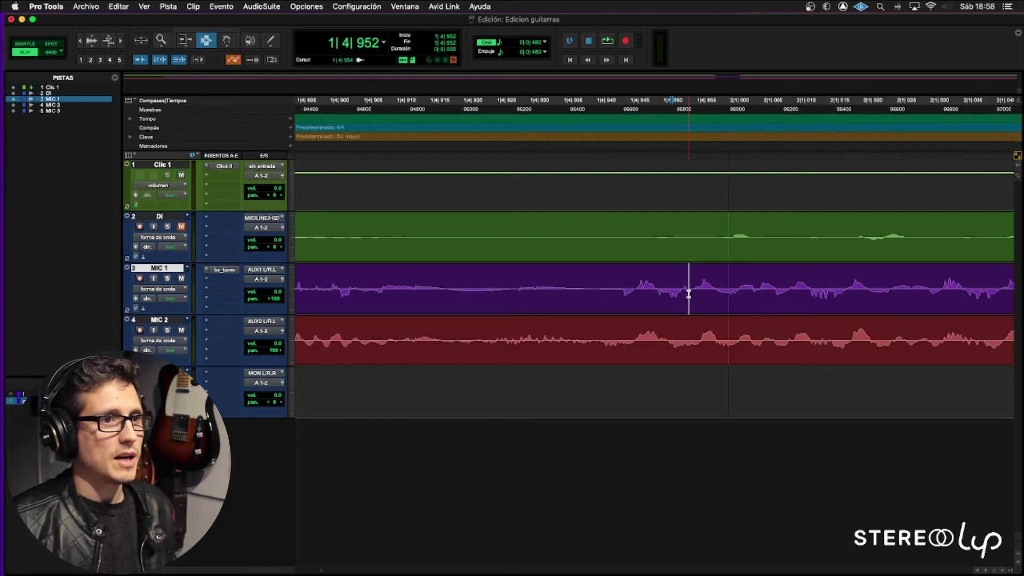
pyautogui.hscroll(1, 701, 289)
pyautogui.click(599, 290)
pyautogui.press('r')
pyautogui.press('r')
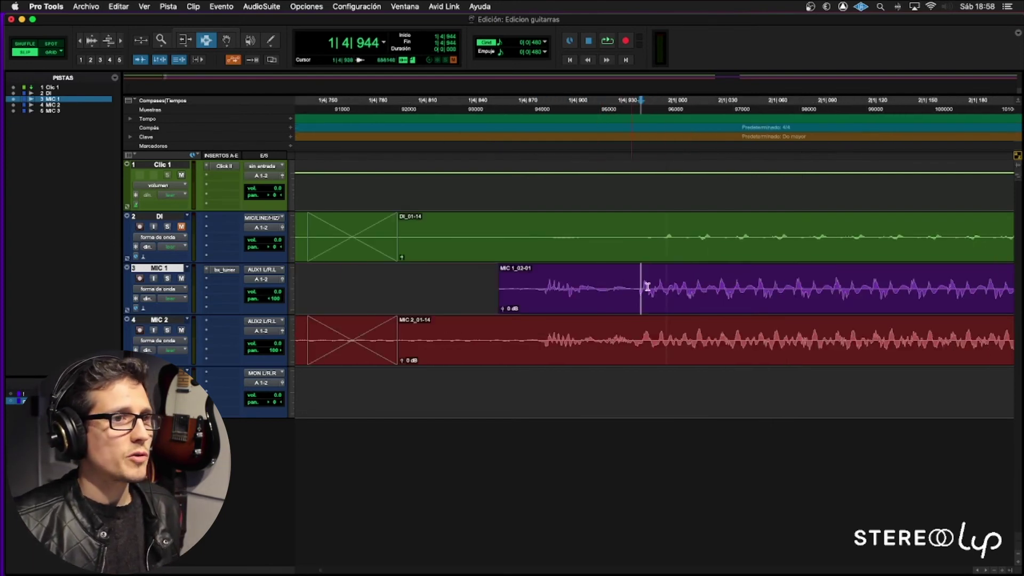
pyautogui.press('t')
pyautogui.doubleClick(676, 288)
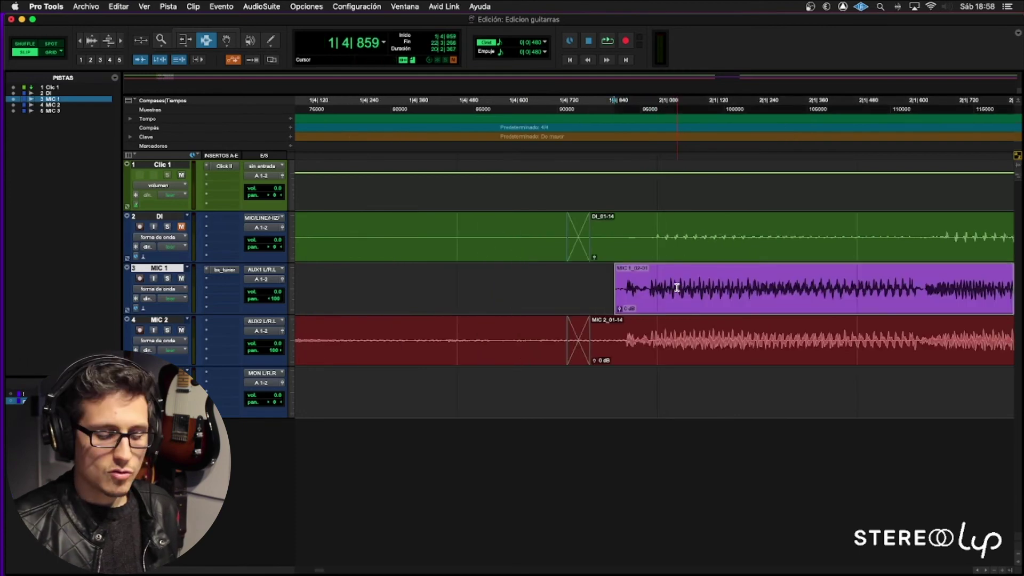
pyautogui.press('t')
pyautogui.press('t')
pyautogui.press('t')
pyautogui.press('t')
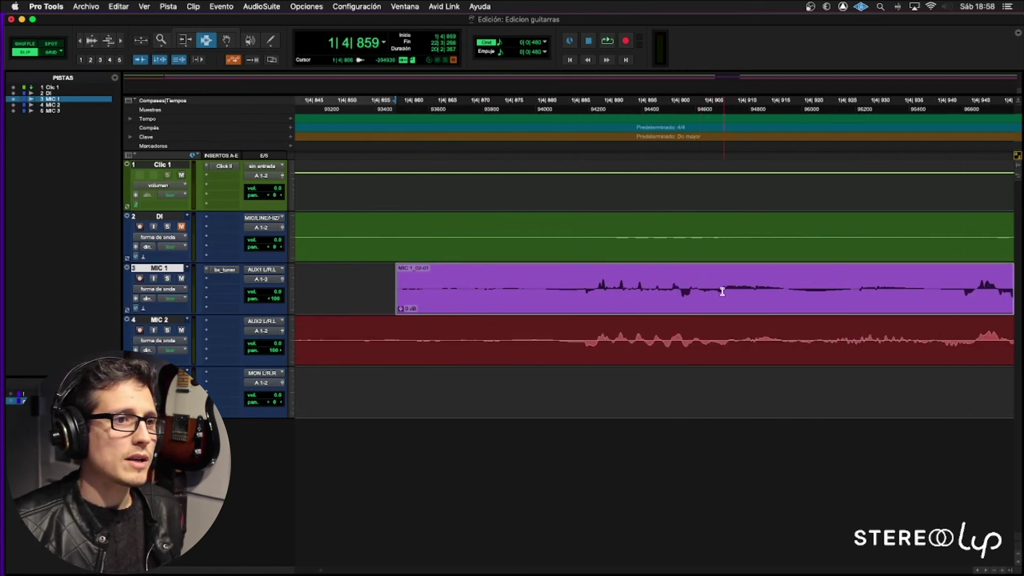
# Step: Set the nudge value to 0:00.010 with the MIC 1 clip selected
pyautogui.press('r')
pyautogui.press('r')
pyautogui.press('r')
pyautogui.press('r')
pyautogui.press('r')
pyautogui.press('r')
pyautogui.click(646, 309)
pyautogui.moveTo(647, 309); pyautogui.dragTo(667, 304)
pyautogui.click(666, 302)
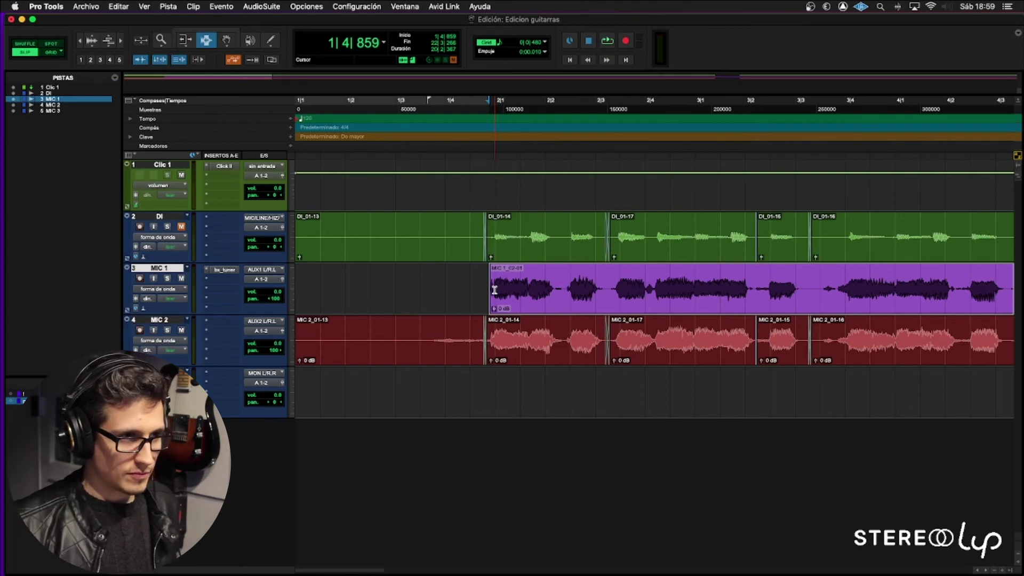
# Step: Nudge the MIC 1 clip later to 1|4|917 and play the guitars to hear its delay against MIC 2
pyautogui.click(494, 290)
pyautogui.press('space')
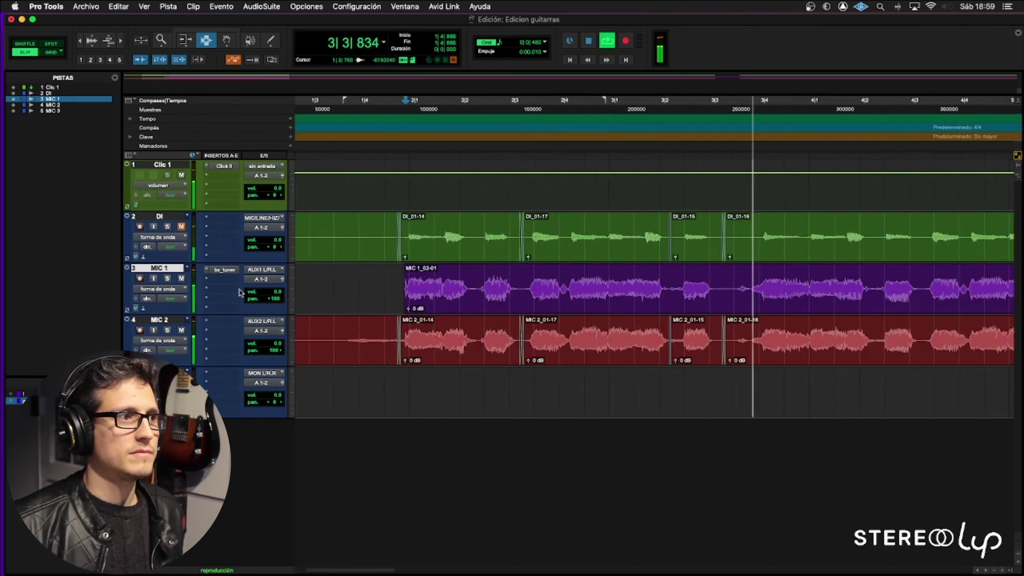
pyautogui.hscroll(3, 241, 292)
pyautogui.press('r')
pyautogui.press('r')
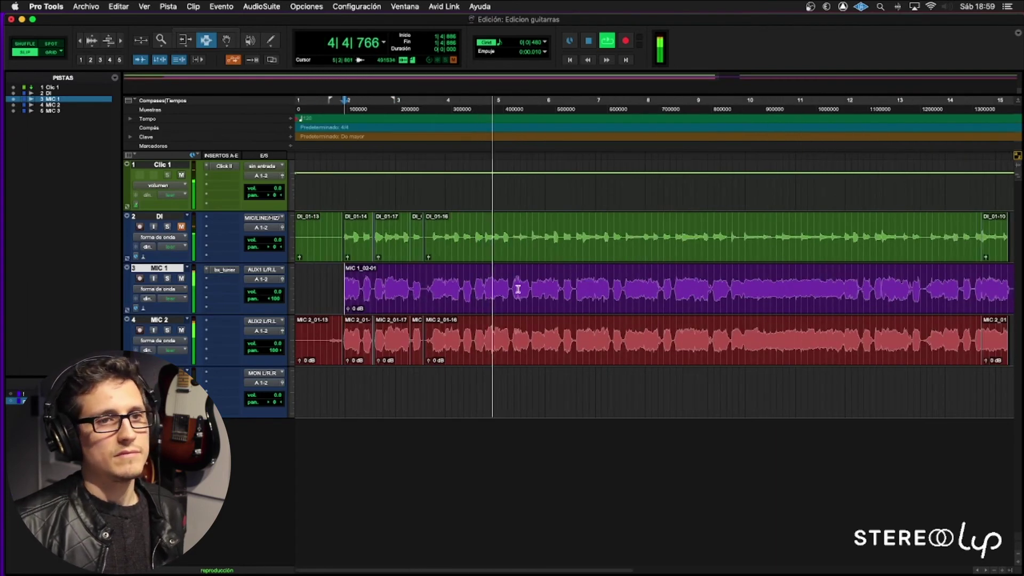
pyautogui.press('r')
pyautogui.press('space')
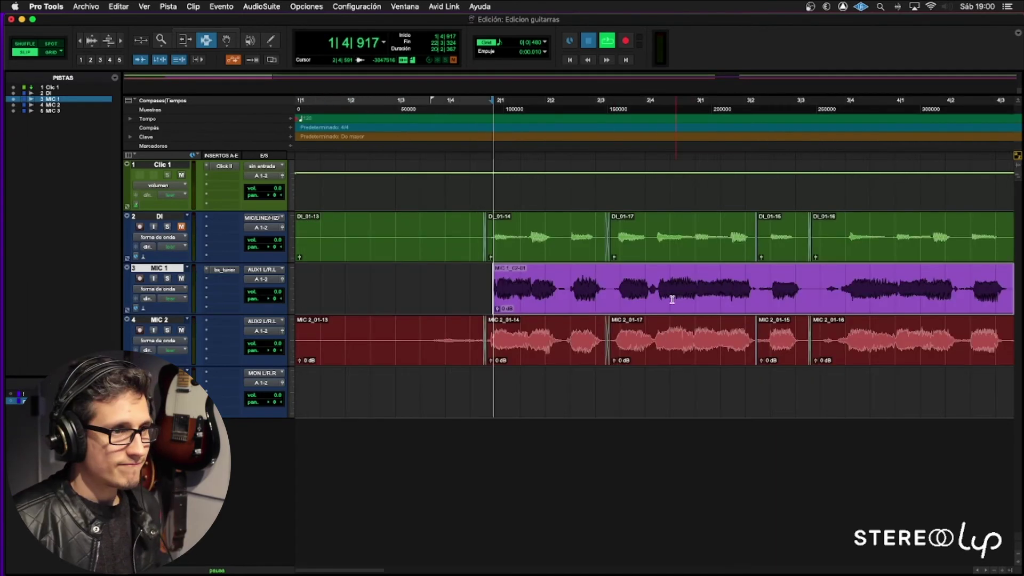
# Step: Play the guitars with the MIC 1 clip delayed further to 1|4|955, and nudge the clip back to 1|4|859
pyautogui.press('space')
pyautogui.press('space')
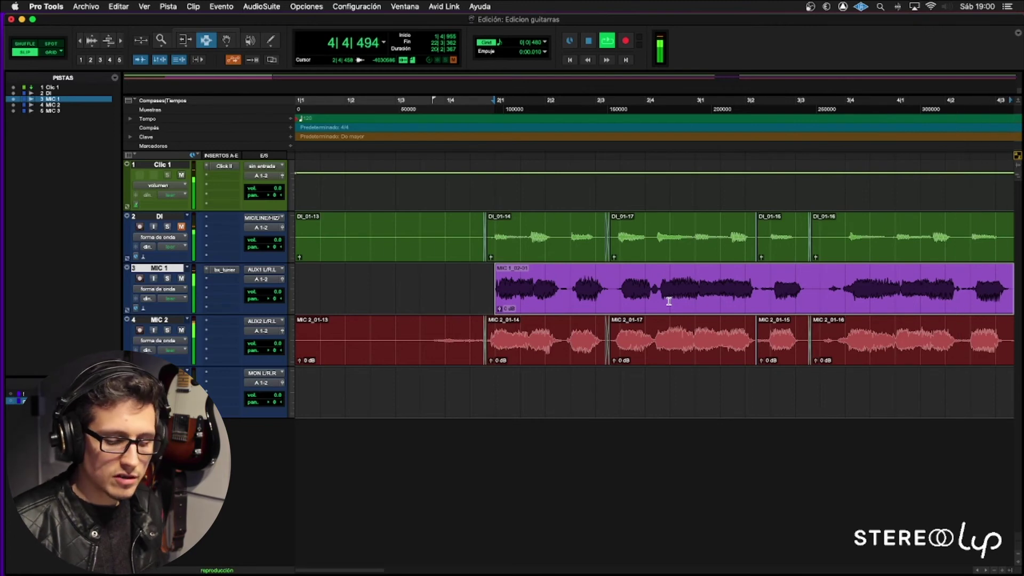
pyautogui.press('space')
pyautogui.press('KP_Subtract')
pyautogui.press('KP_Subtract')
pyautogui.press('space')
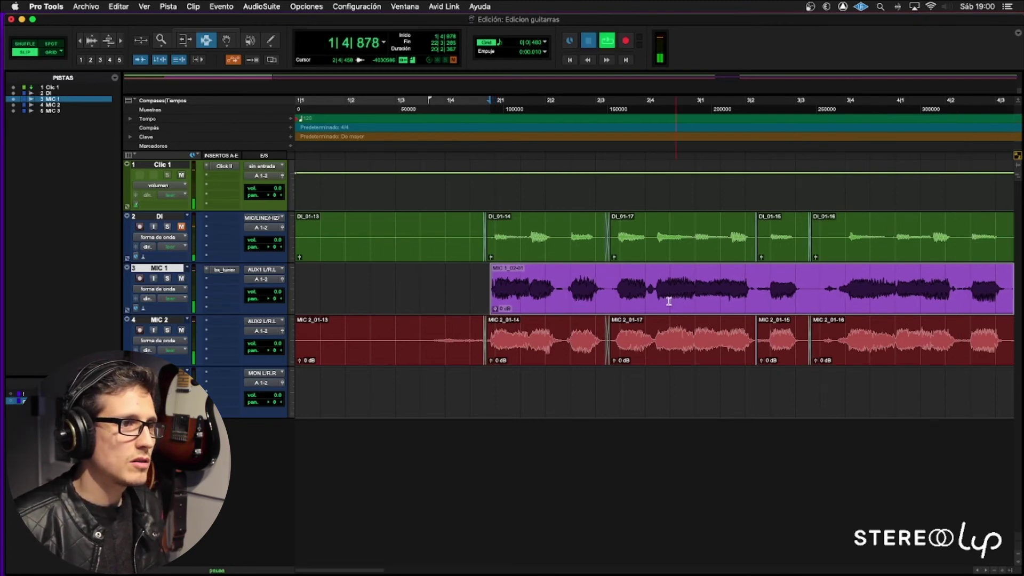
pyautogui.press(',')
# Step: Play the realigned guitars and examine the MIC 1 attack against MIC 2 around 1|4|893 at close scale
pyautogui.press('t')
pyautogui.press('t')
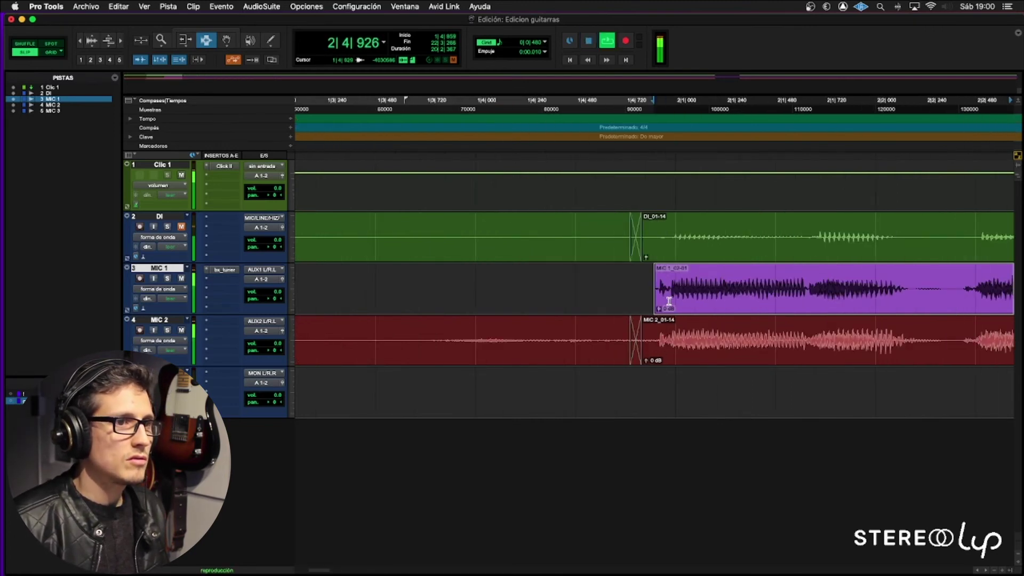
pyautogui.press('space')
pyautogui.click(661, 301)
pyautogui.press('t')
pyautogui.press('t')
pyautogui.press('t')
pyautogui.press('t')
pyautogui.press('t')
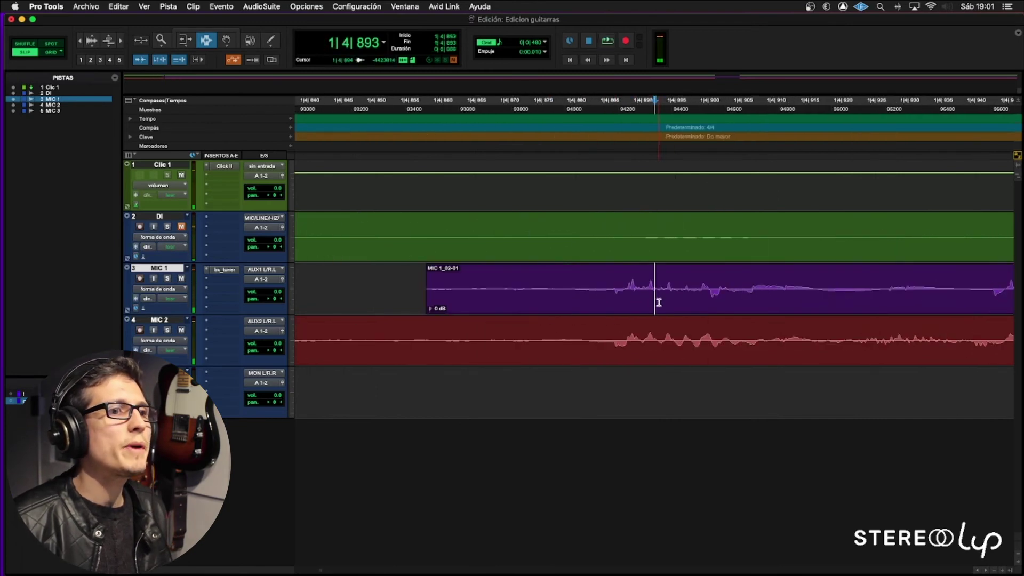
pyautogui.press('r')
pyautogui.press('r')
pyautogui.press('r')
pyautogui.press('r')
pyautogui.press('r')
pyautogui.press('r')
pyautogui.press('r')
# Step: Play the guitars while nudging the MIC 1 clip later to 1|4|917 to compare the delayed sound with the aligned one
pyautogui.press('space')
pyautogui.press('t')
pyautogui.press('t')
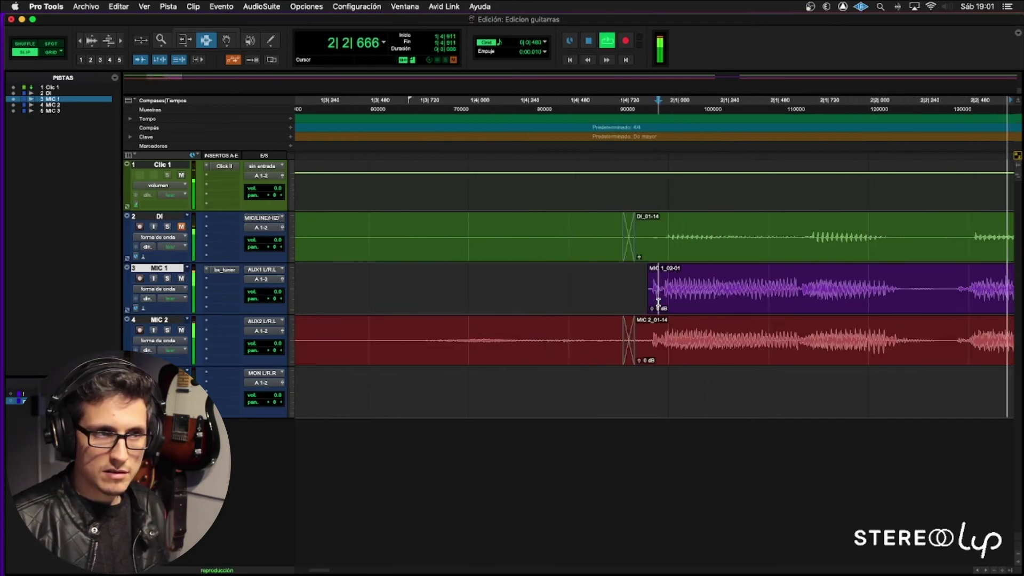
pyautogui.press('r')
pyautogui.press('r')
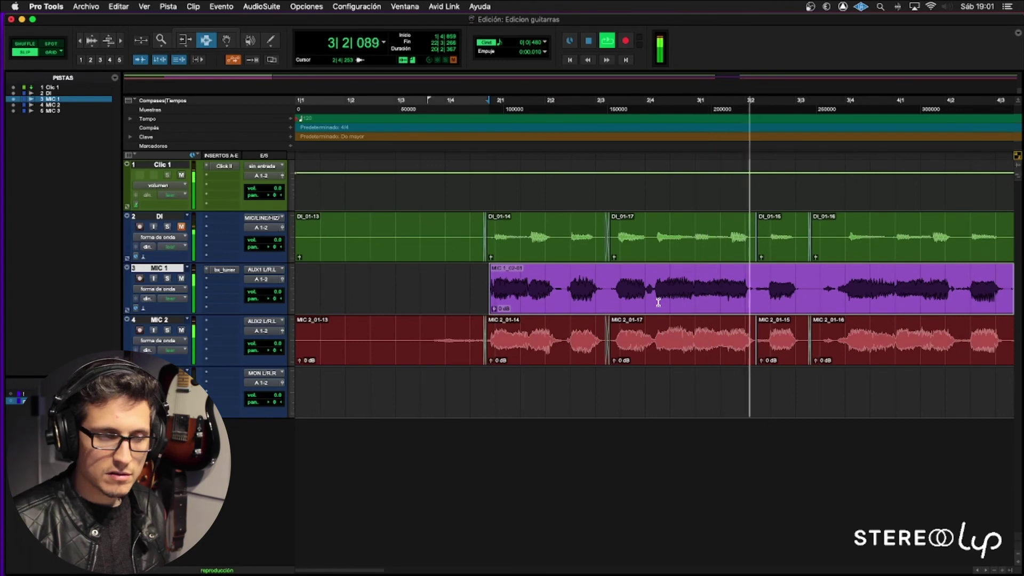
pyautogui.press('.')
pyautogui.press('.')
pyautogui.press('.')
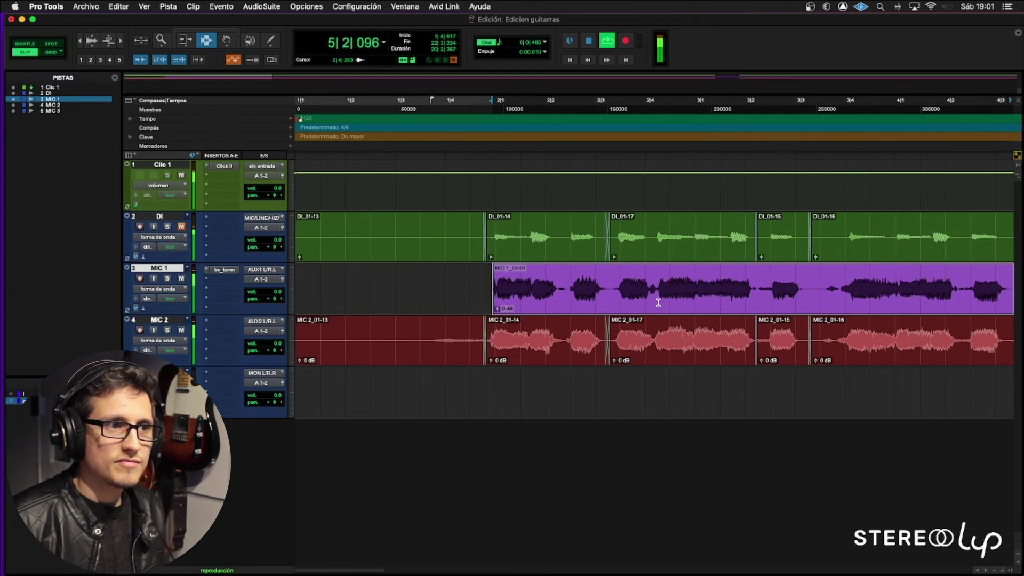
pyautogui.press('space')
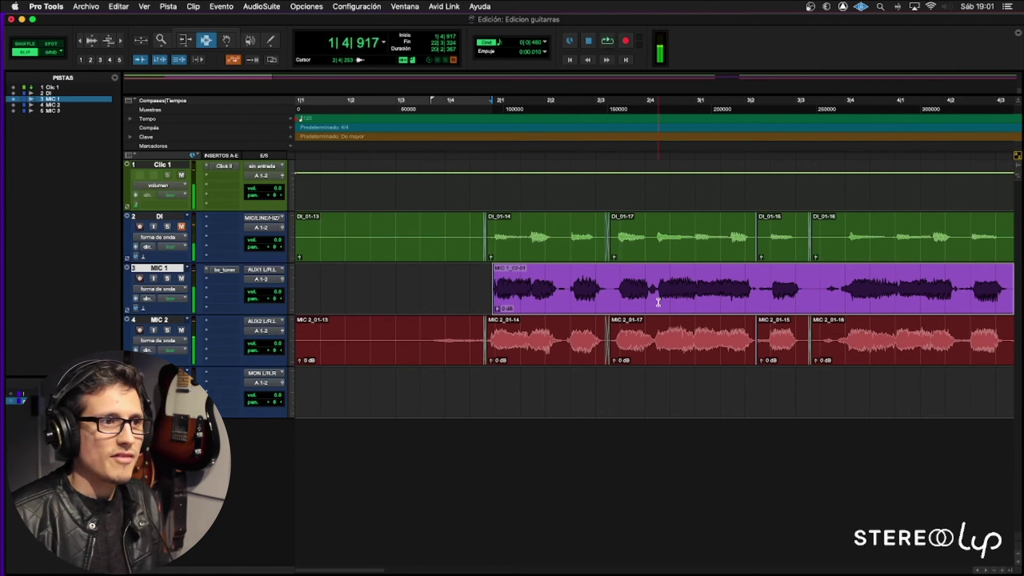
# Step: Nudge the MIC 1 clip back to 1|4|859 and listen to both microphones in alignment
pyautogui.press(',')
pyautogui.press(',')
pyautogui.press(',')
pyautogui.press('super+bracketright')
pyautogui.press('super+bracketright')
pyautogui.press('space')
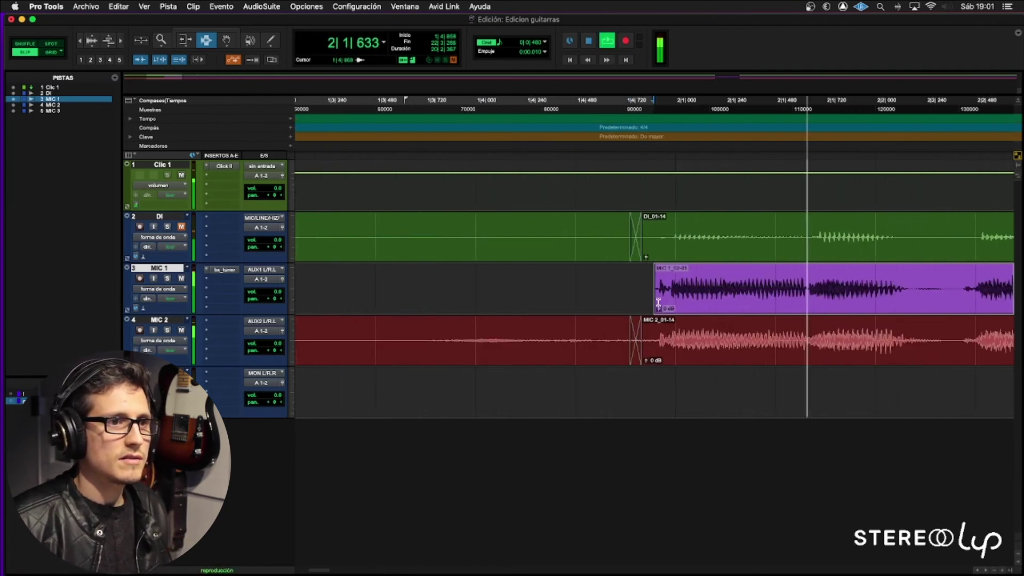
pyautogui.press('r')
pyautogui.press('r')
pyautogui.press('r')
pyautogui.press('r')
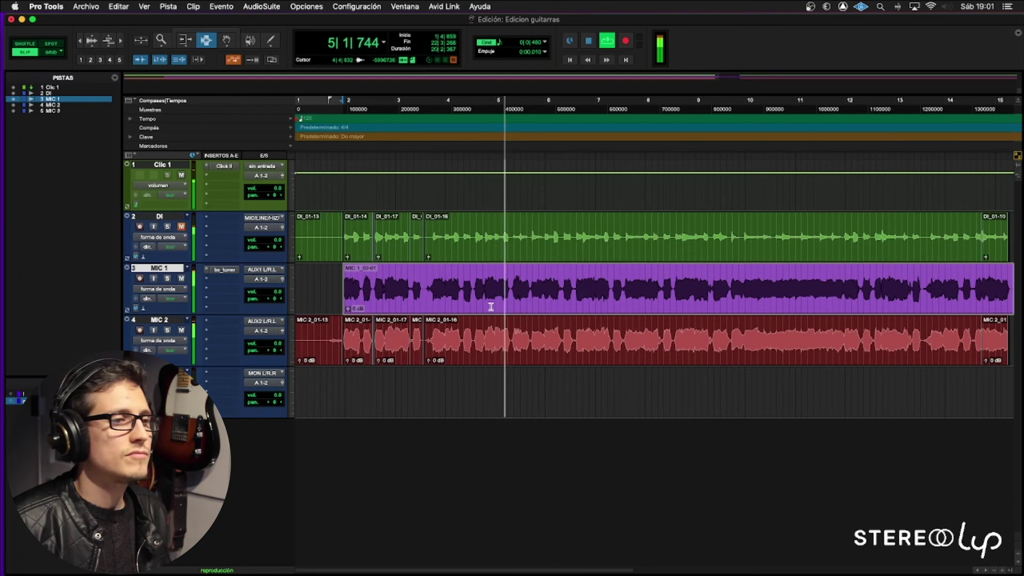
pyautogui.press('space')
# Step: Delete four short sections across the grouped DI, MIC 1 and MIC 2 tracks between bars 4 and 7
pyautogui.click(483, 287)
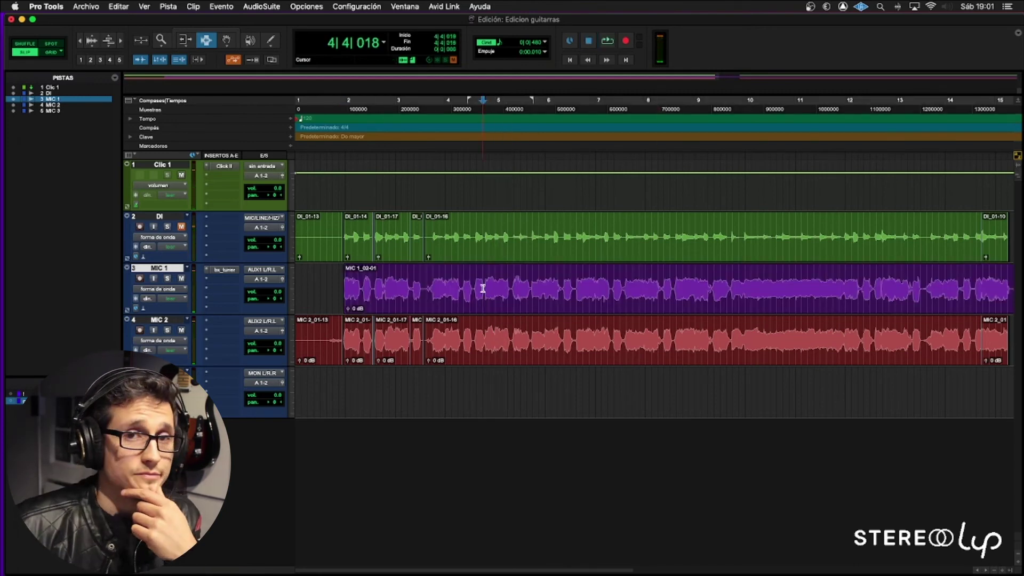
pyautogui.click(472, 293)
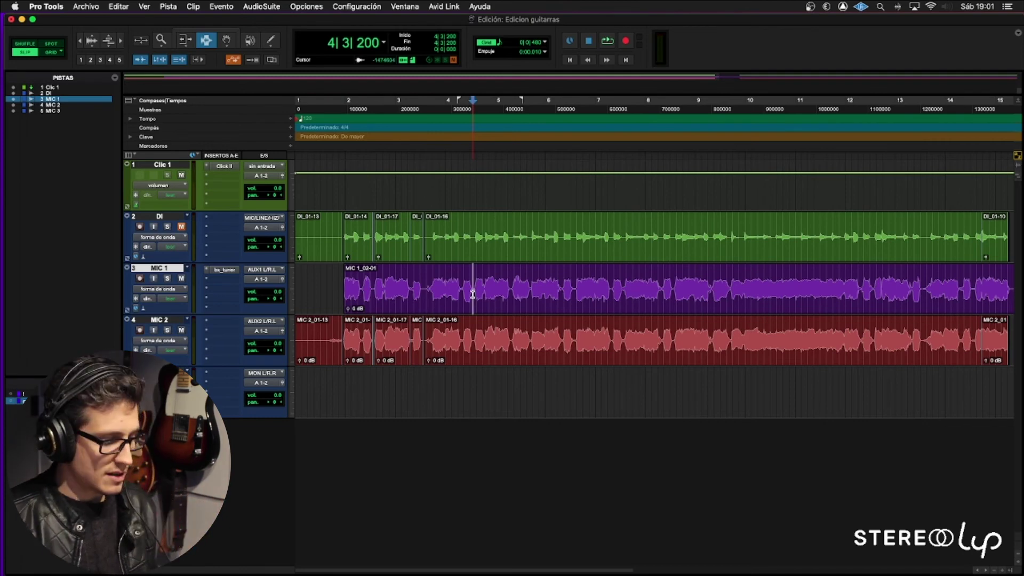
pyautogui.moveTo(487, 295); pyautogui.dragTo(625, 294)
pyautogui.press('Delete')
pyautogui.press('Delete')
pyautogui.press('Delete')
pyautogui.press('Delete')
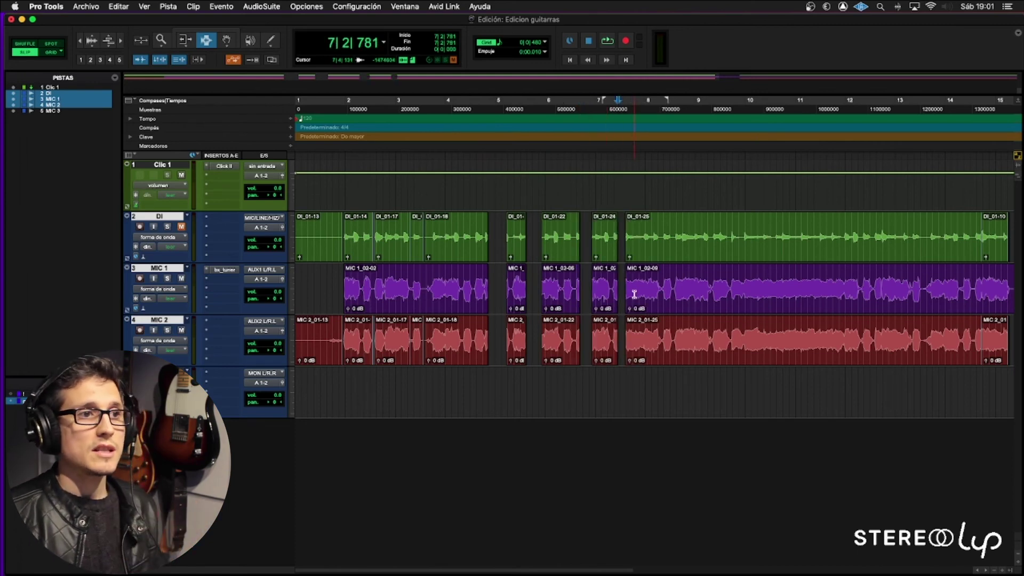
# Step: Undo the four section deletions on the grouped guitar tracks and select the whole MIC 1 clip
pyautogui.press('super+z')
pyautogui.press('super+z')
pyautogui.press('super+z')
pyautogui.press('super+z')
pyautogui.doubleClick(634, 294)
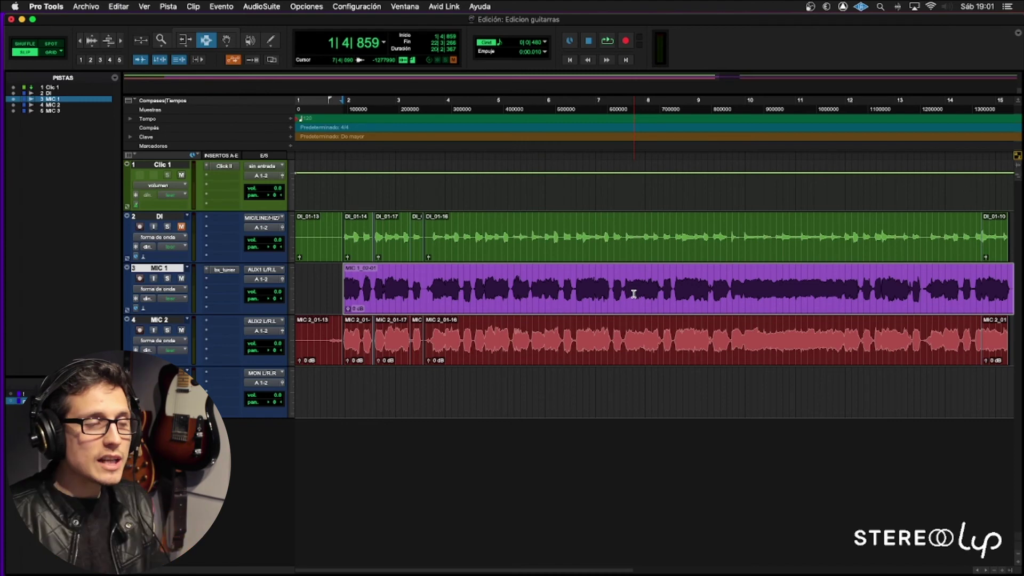
pyautogui.click(594, 282)
pyautogui.click(561, 278)
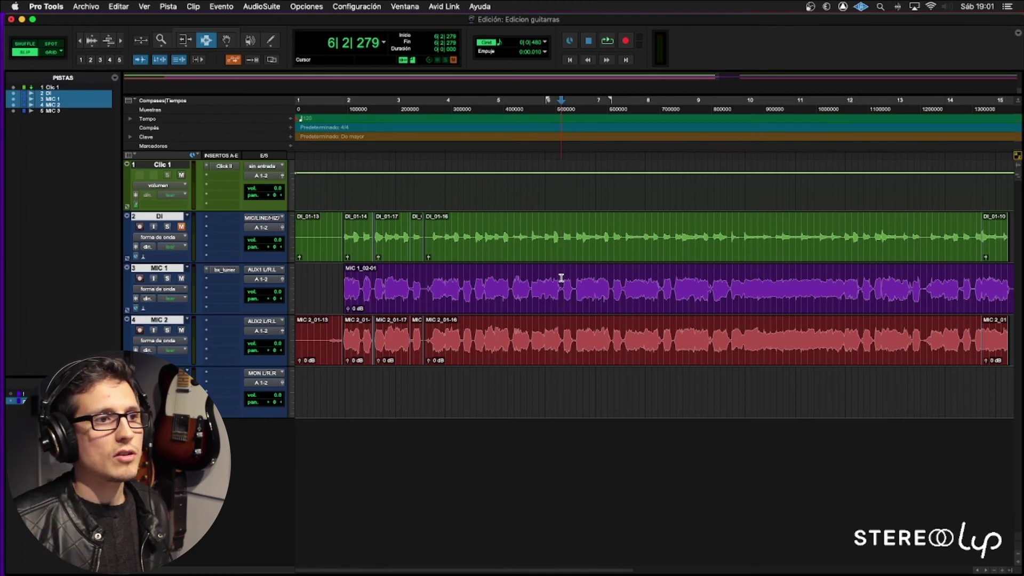
pyautogui.rightClick(561, 278)
pyautogui.click(534, 286)
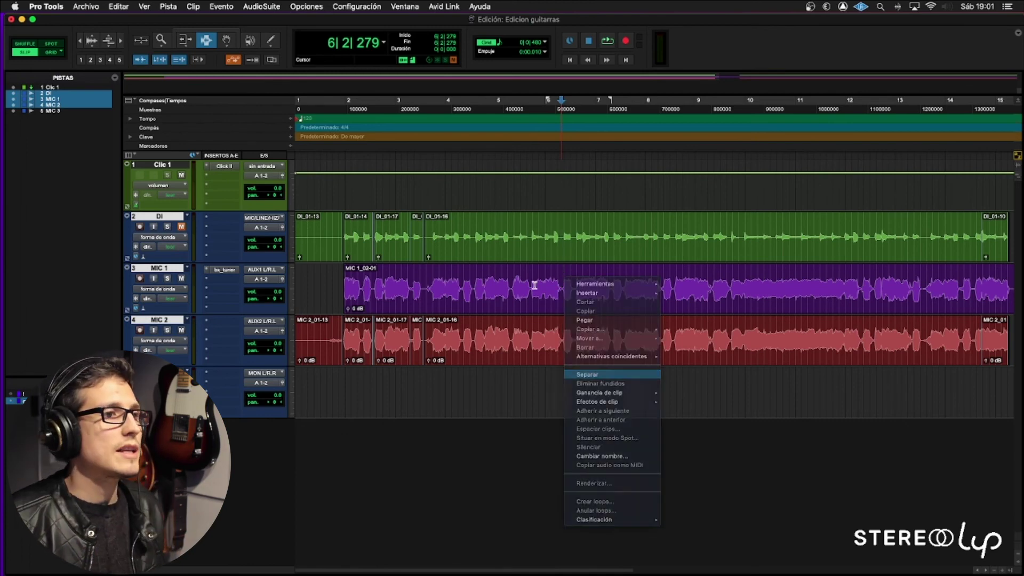
pyautogui.press('t')
pyautogui.click(495, 292)
pyautogui.press('t')
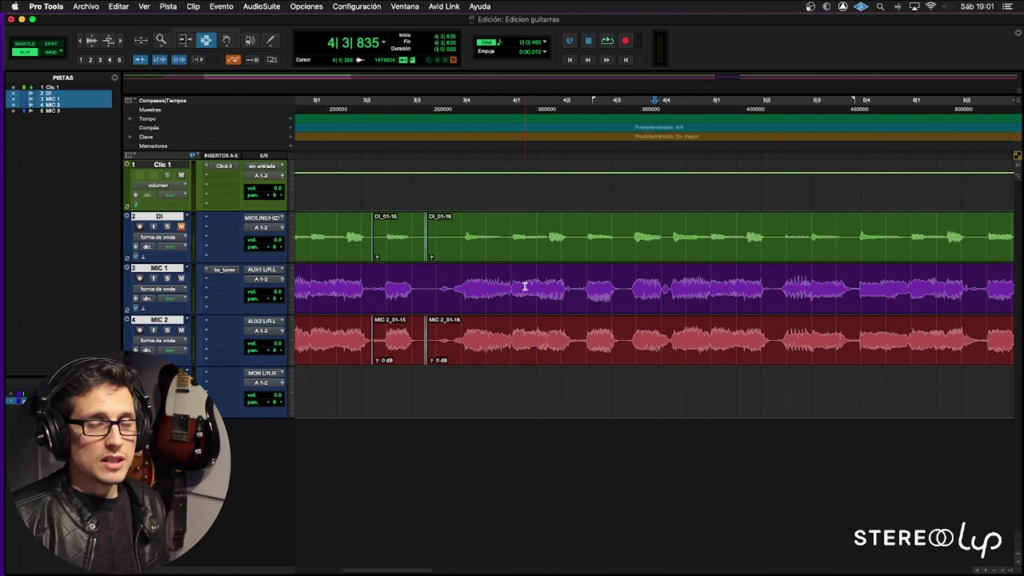
pyautogui.press('r')
pyautogui.press('r')
pyautogui.click(431, 334)
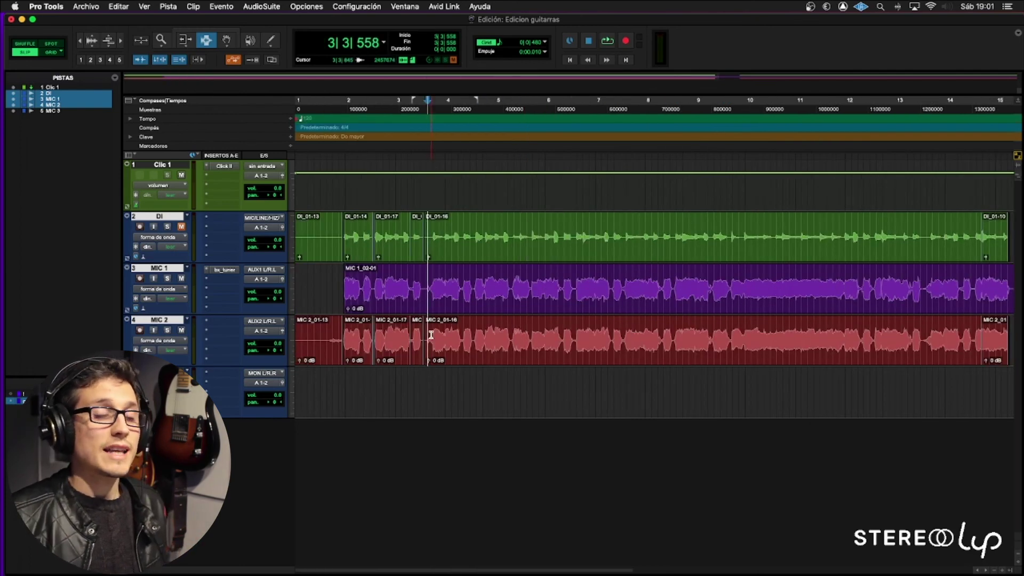
pyautogui.press('F8')
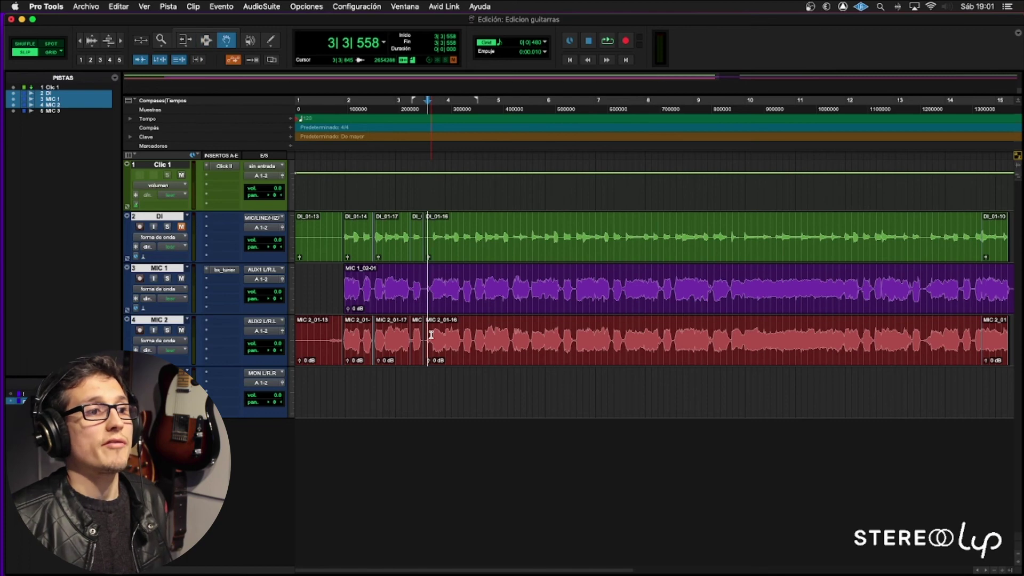
pyautogui.click(458, 337)
pyautogui.press('F7')
pyautogui.click(466, 340)
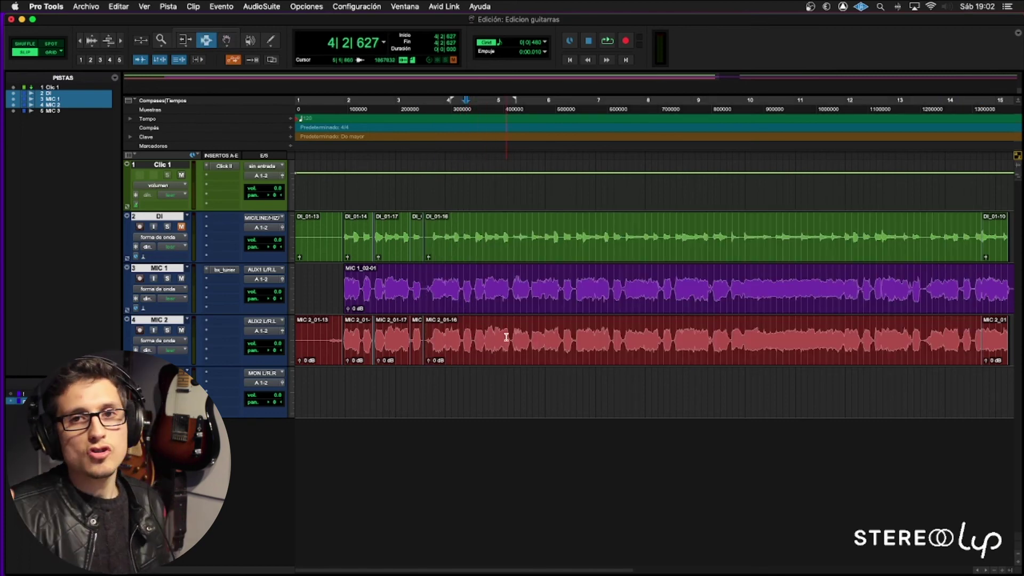
pyautogui.click(525, 251)
pyautogui.click(530, 247)
pyautogui.doubleClick(529, 247)
pyautogui.click(530, 247)
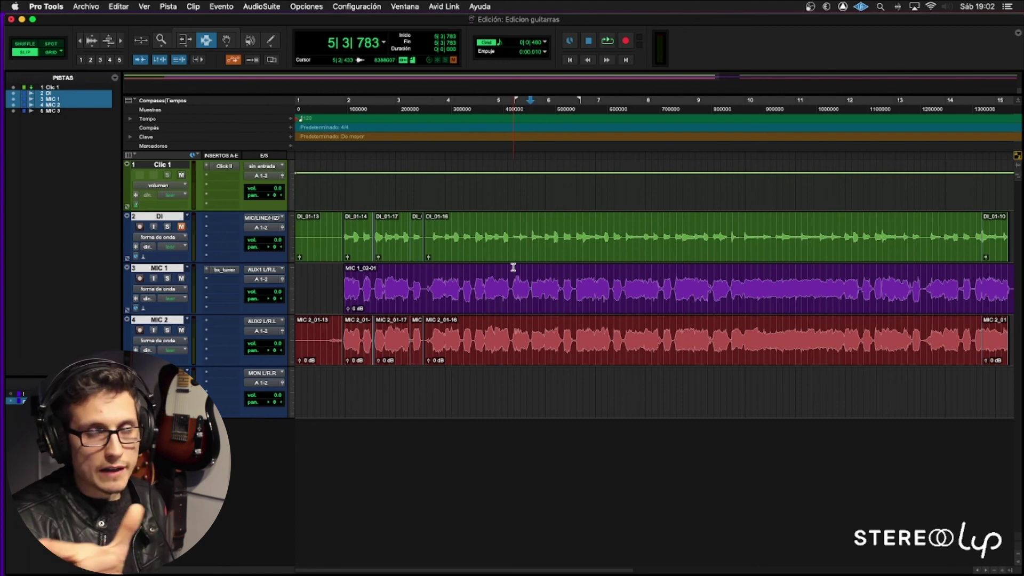
pyautogui.click(509, 277)
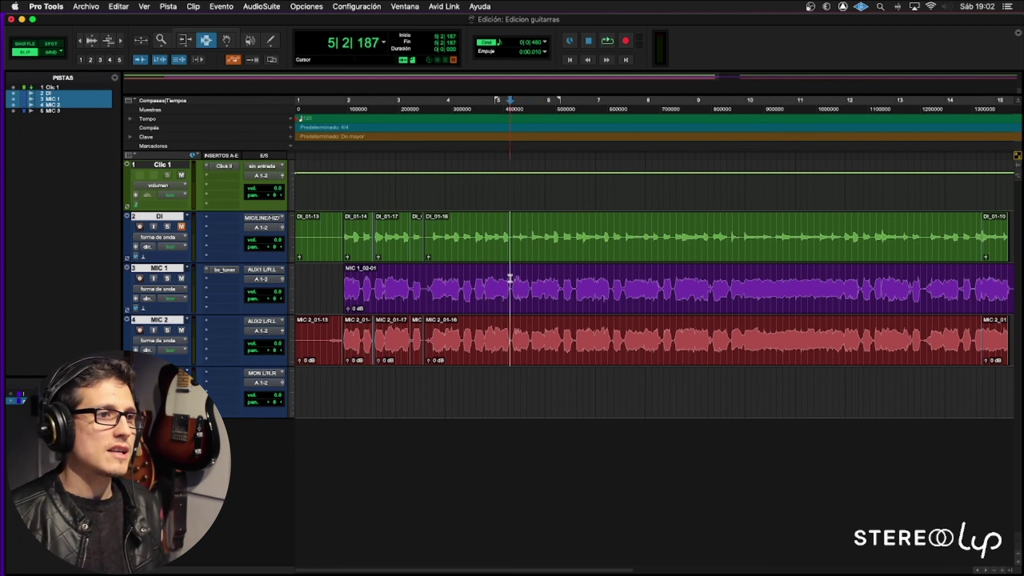